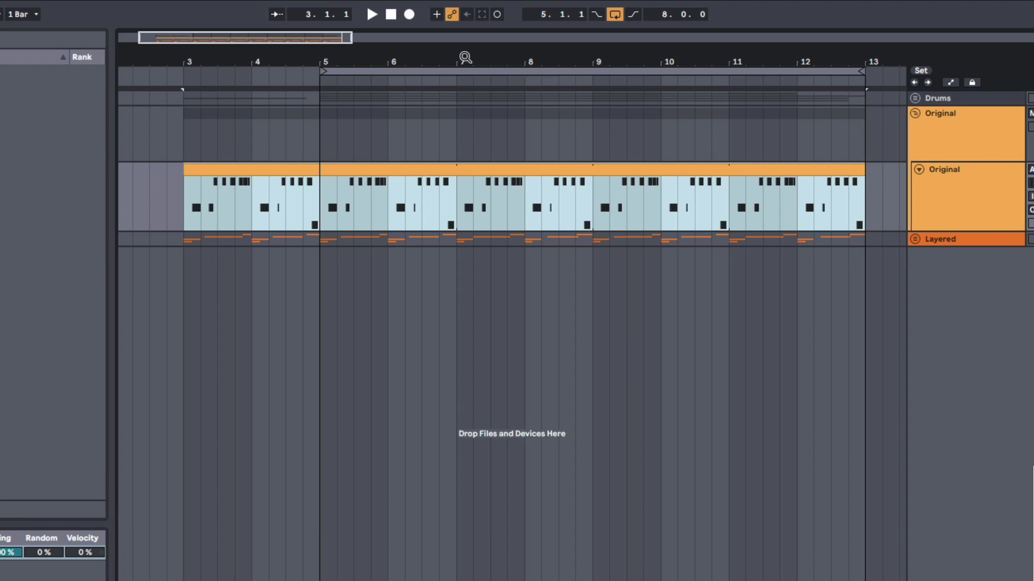
# Play the original bassline, fold the Original group and unfold the Layered group for comparison
pyautogui.press('space')
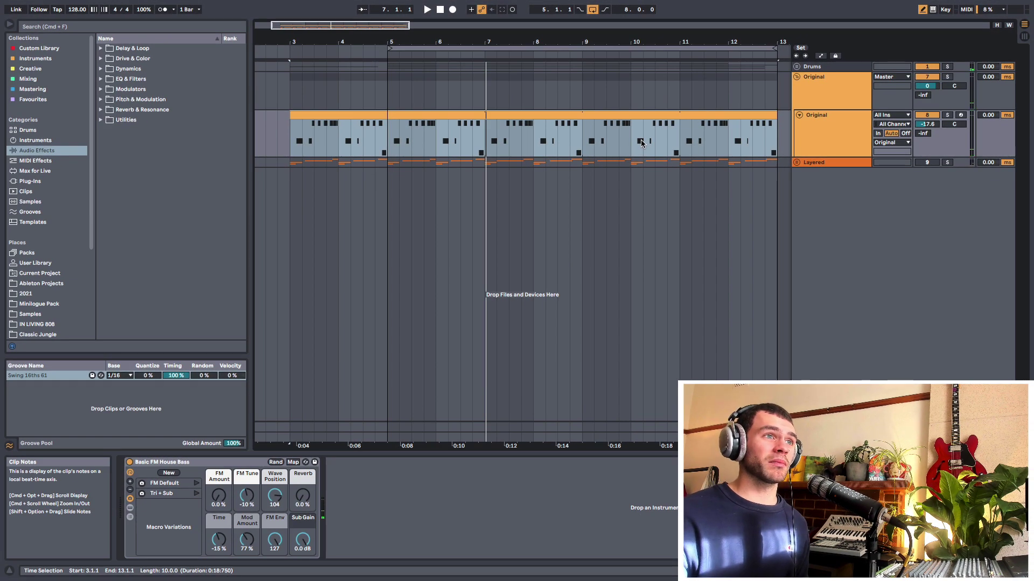
pyautogui.click(304, 147)
pyautogui.click(796, 76)
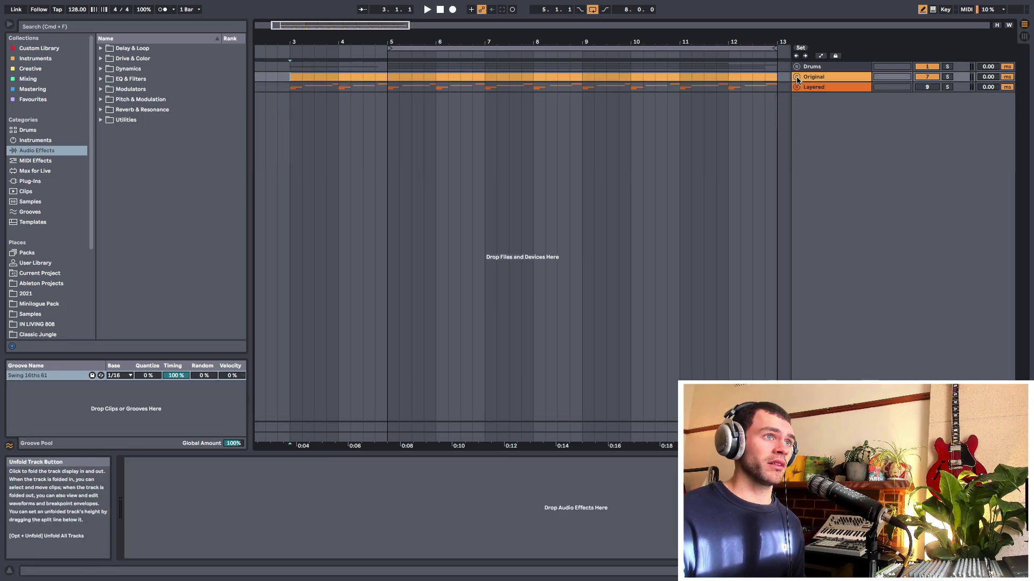
pyautogui.click(797, 86)
pyautogui.moveTo(305, 27); pyautogui.dragTo(305, 24)
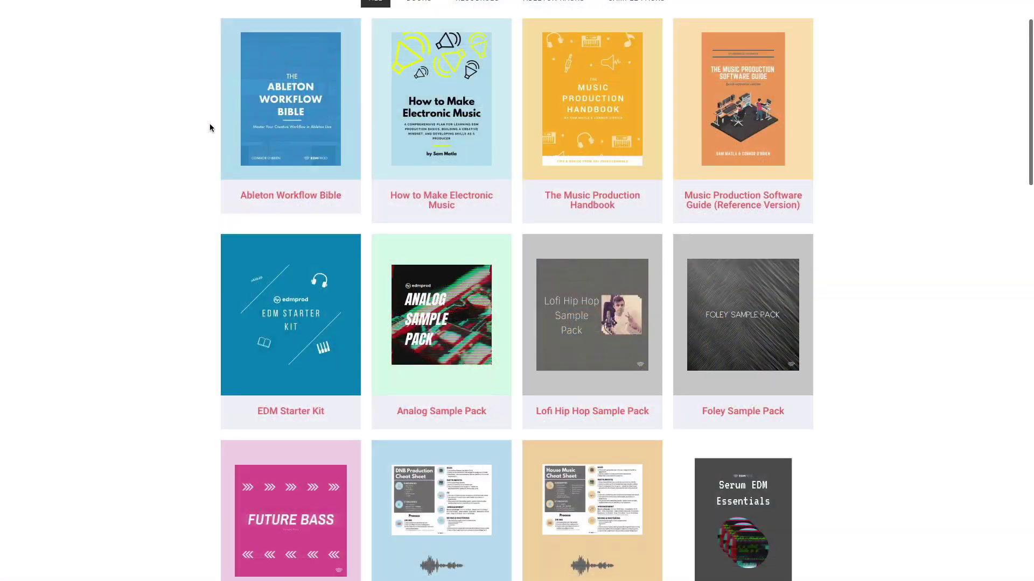
pyautogui.scroll(-8, 209, 125)
pyautogui.scroll(-2, 210, 128)
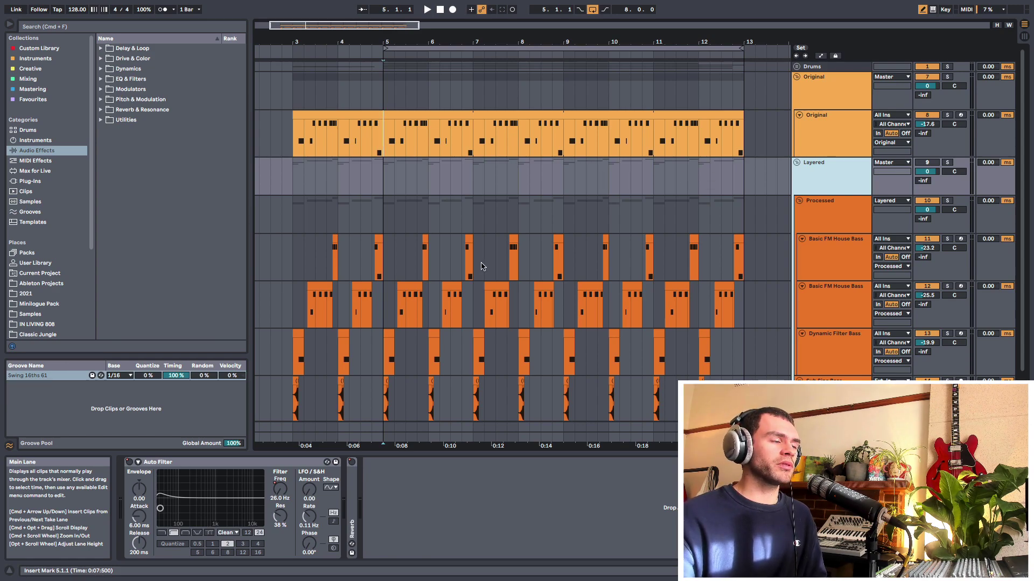
# Open the Original bass clip from bar 5 and examine the notes of its two-bar pattern
pyautogui.scroll(-2, 481, 265)
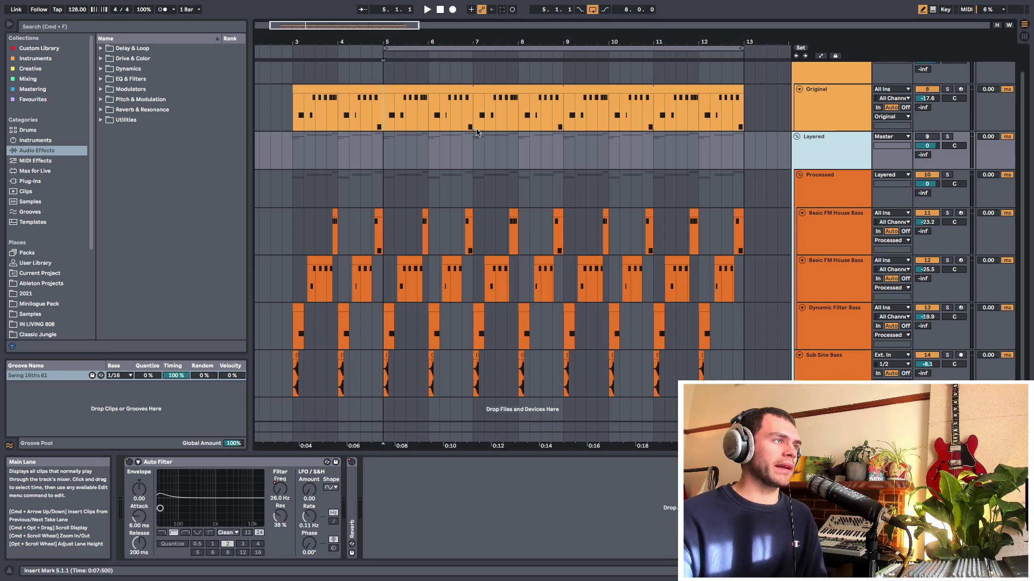
pyautogui.moveTo(456, 38); pyautogui.dragTo(455, 46)
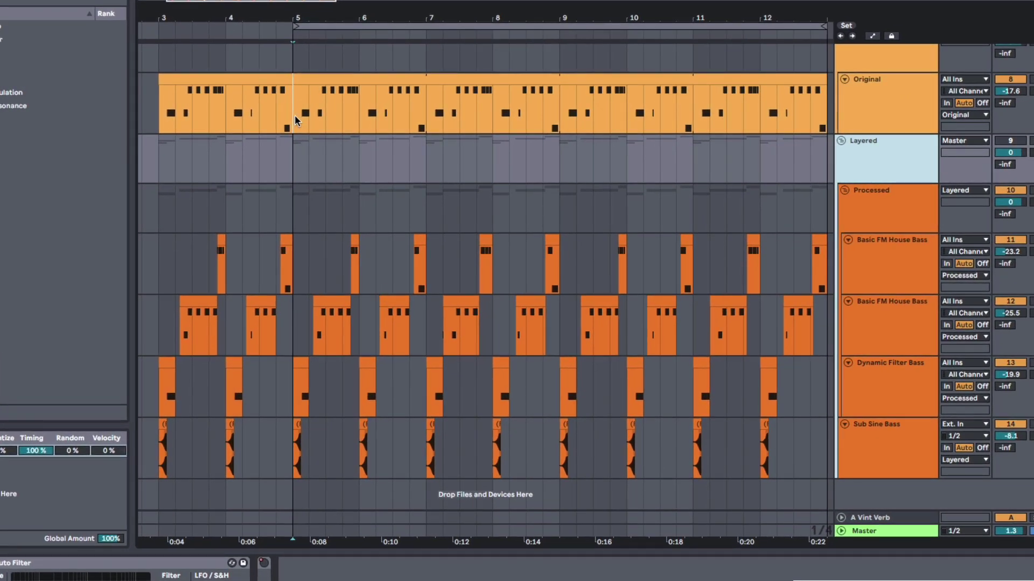
pyautogui.moveTo(295, 114); pyautogui.dragTo(419, 121)
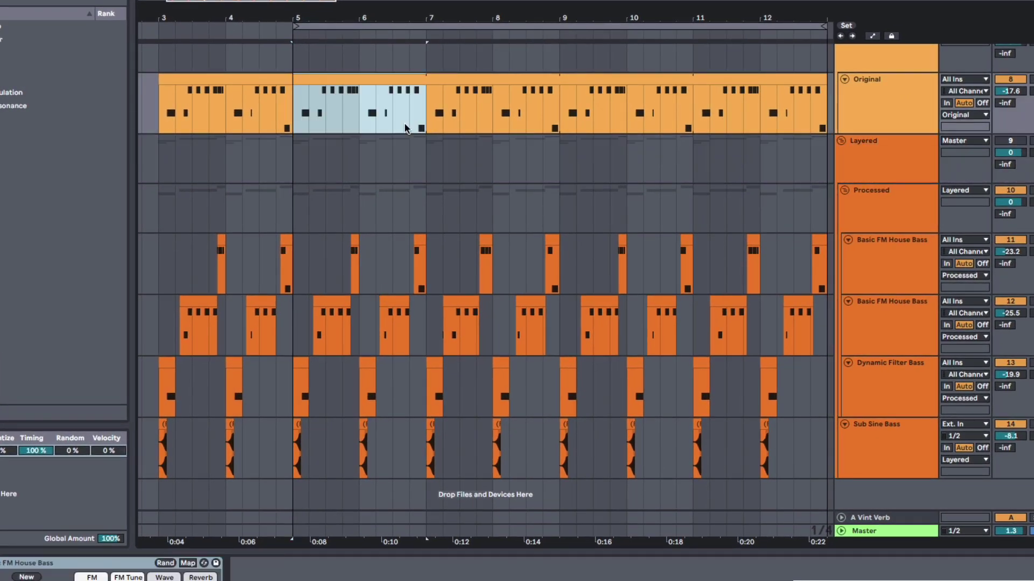
pyautogui.moveTo(288, 117); pyautogui.dragTo(424, 127)
pyautogui.scroll(2, 417, 126)
pyautogui.doubleClick(383, 111)
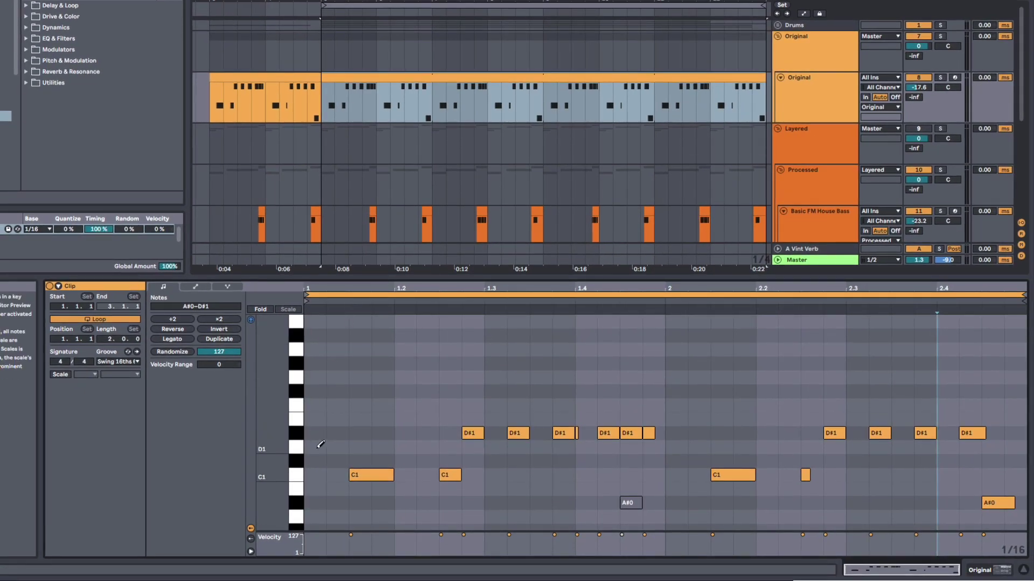
pyautogui.scroll(-4, 403, 439)
pyautogui.scroll(1, 468, 422)
pyautogui.scroll(1, 547, 408)
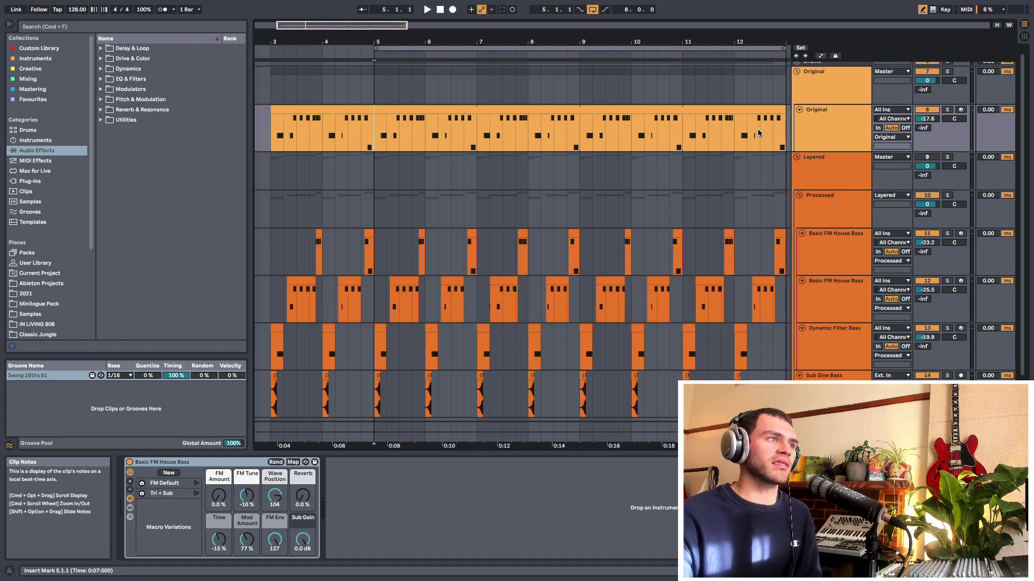
# Duplicate the Original bass track twice inside the Original group
pyautogui.moveTo(375, 136); pyautogui.dragTo(483, 136)
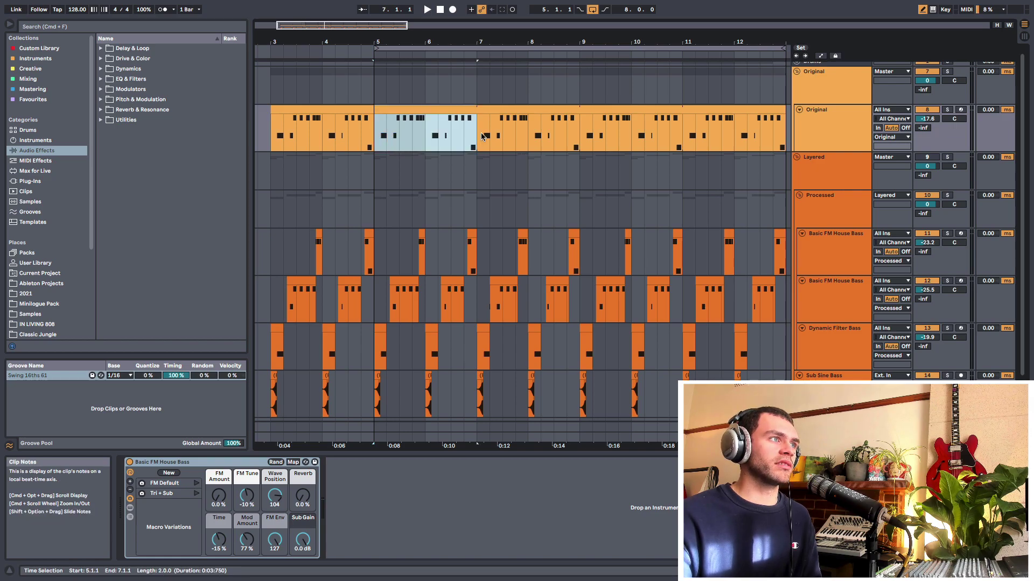
pyautogui.click(414, 135)
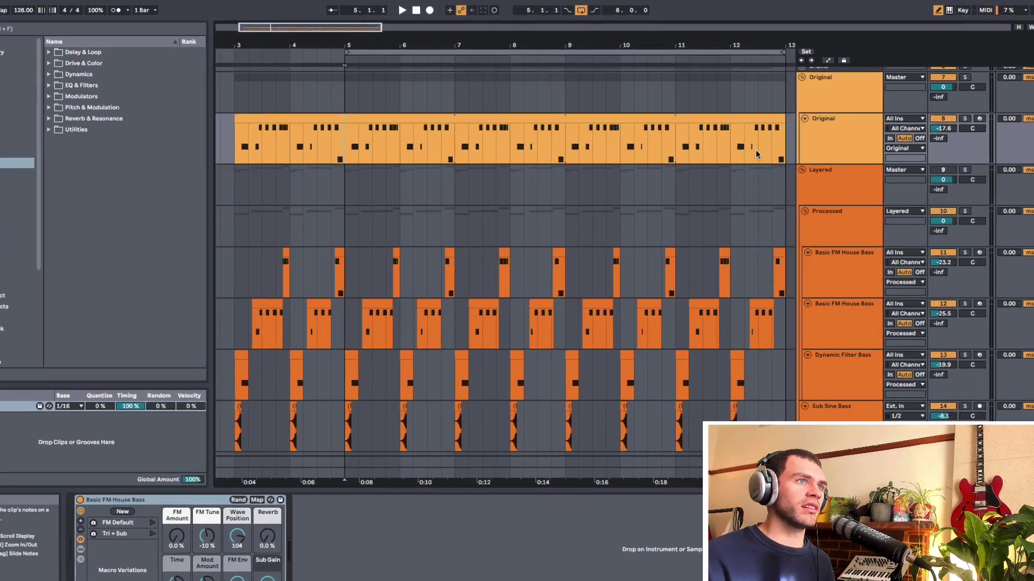
pyautogui.click(813, 128)
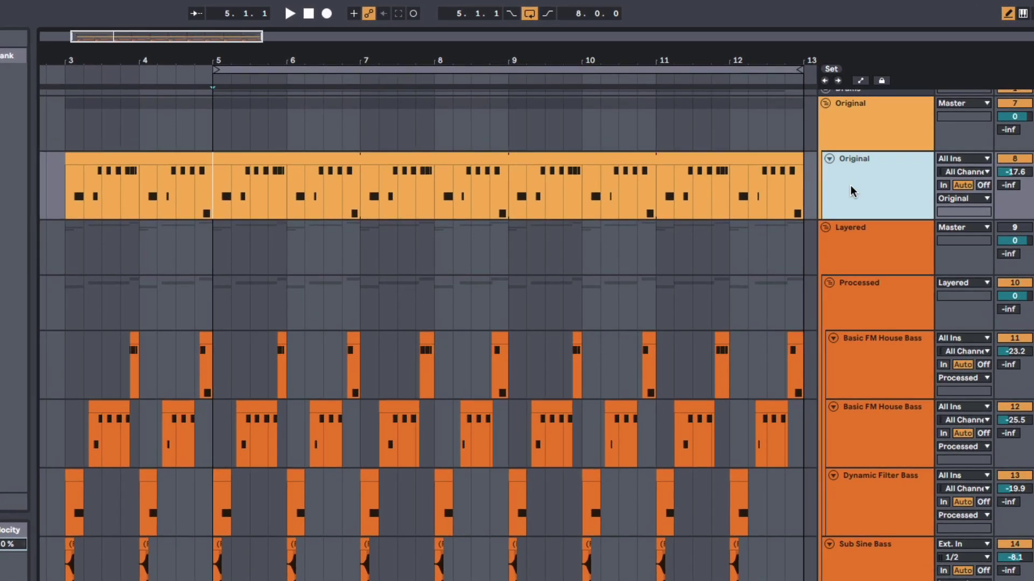
pyautogui.press('super+d')
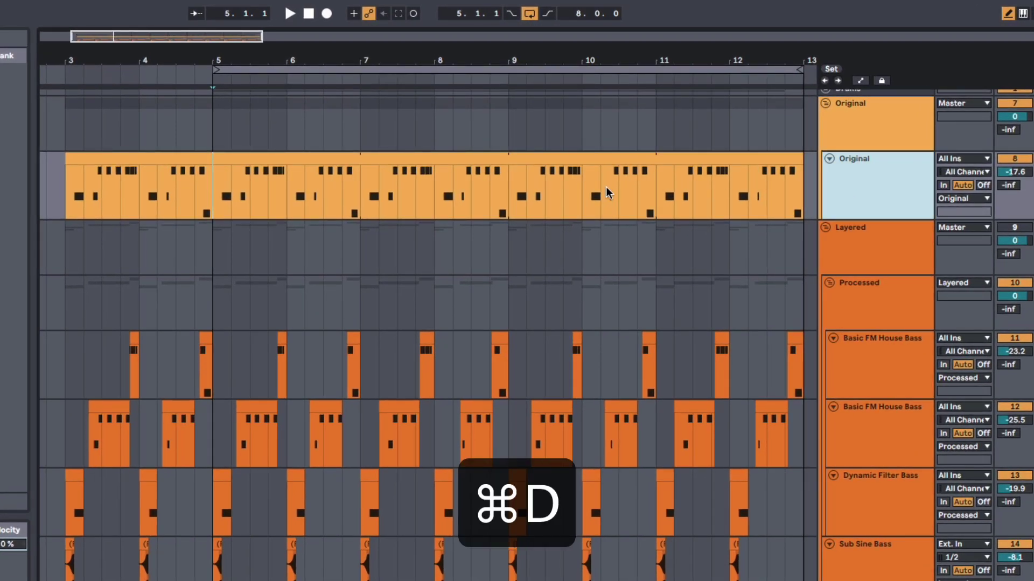
pyautogui.press('super+d')
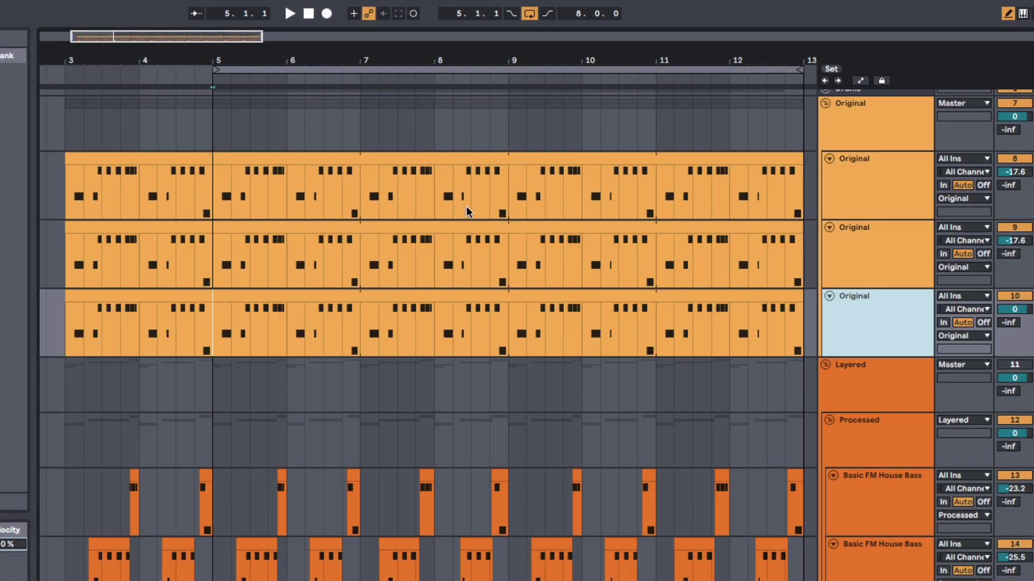
# Delete all MIDI clips from the two duplicated Original tracks, leaving only the first track's clips
pyautogui.scroll(-1, 474, 207)
pyautogui.click(398, 284)
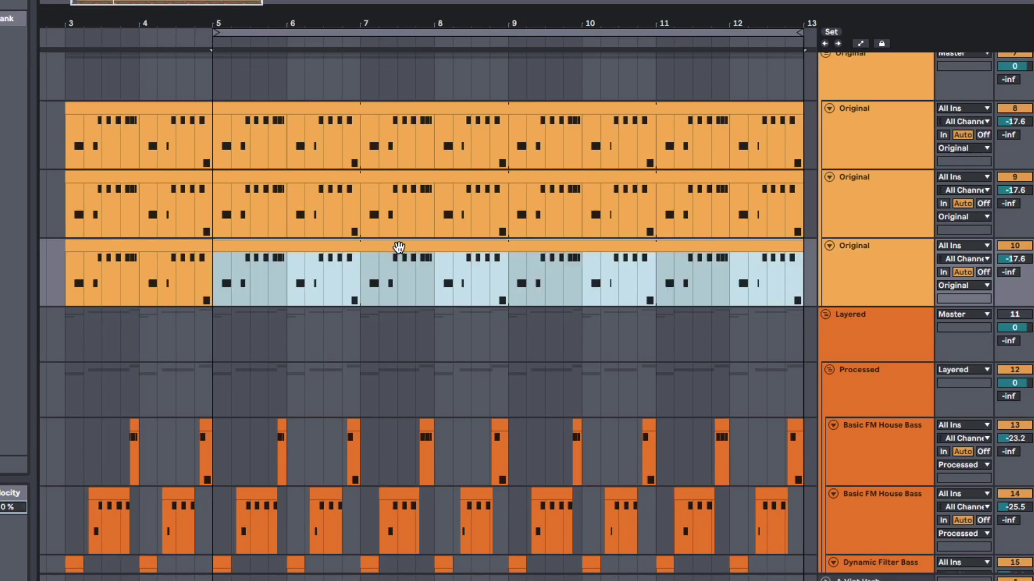
pyautogui.press('Delete')
pyautogui.click(173, 245)
pyautogui.press('Delete')
pyautogui.click(174, 177)
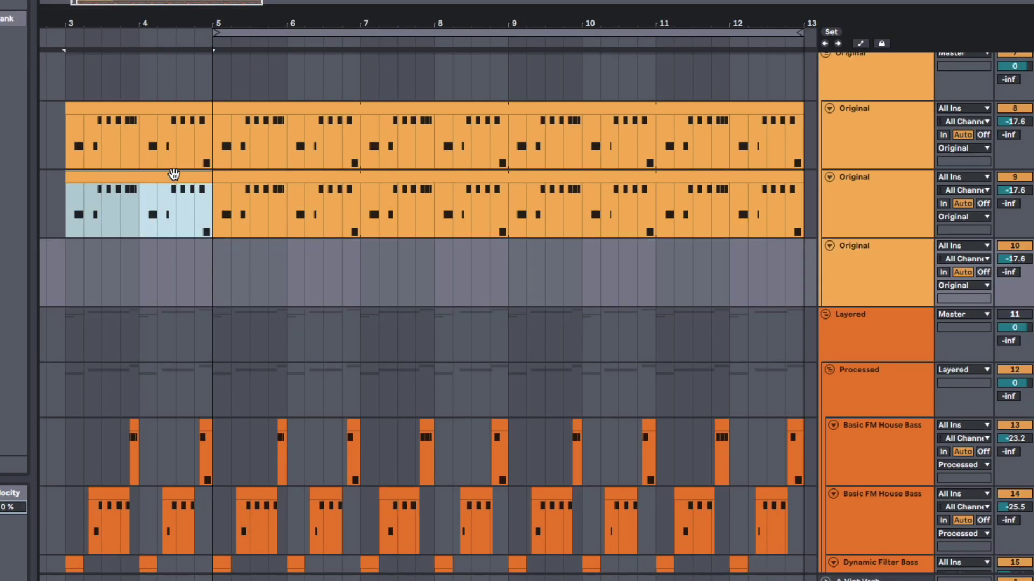
pyautogui.press('Delete')
pyautogui.click(277, 178)
pyautogui.press('Delete')
pyautogui.click(398, 211)
pyautogui.scroll(-3, 242, 210)
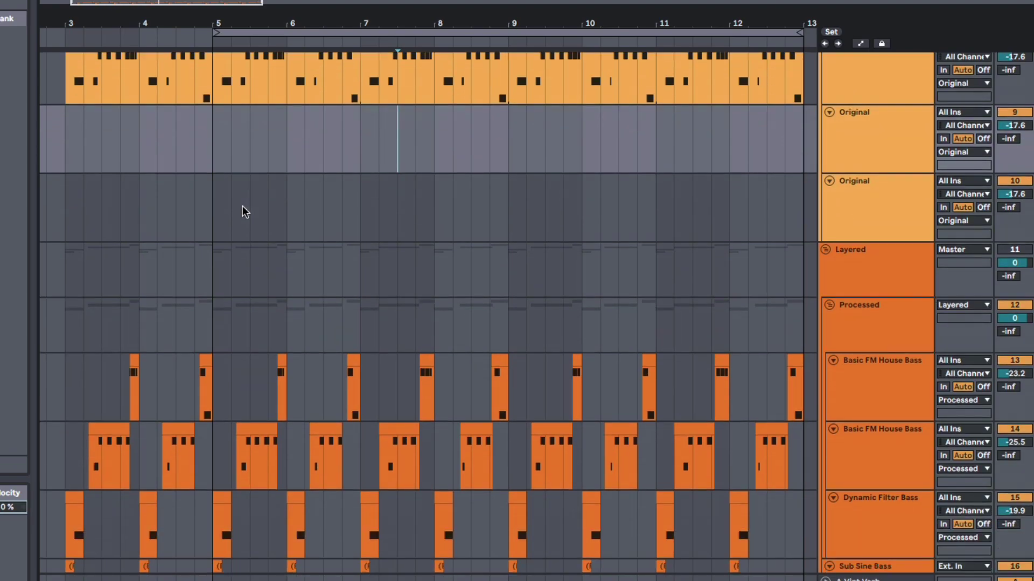
# Move the 5.1.1–5.2.1 section of the bassline to the second Original track and the 5.3.1–6.1.1 section to the third
pyautogui.scroll(4, 248, 161)
pyautogui.moveTo(247, 28); pyautogui.dragTo(245, 168)
pyautogui.click(277, 144)
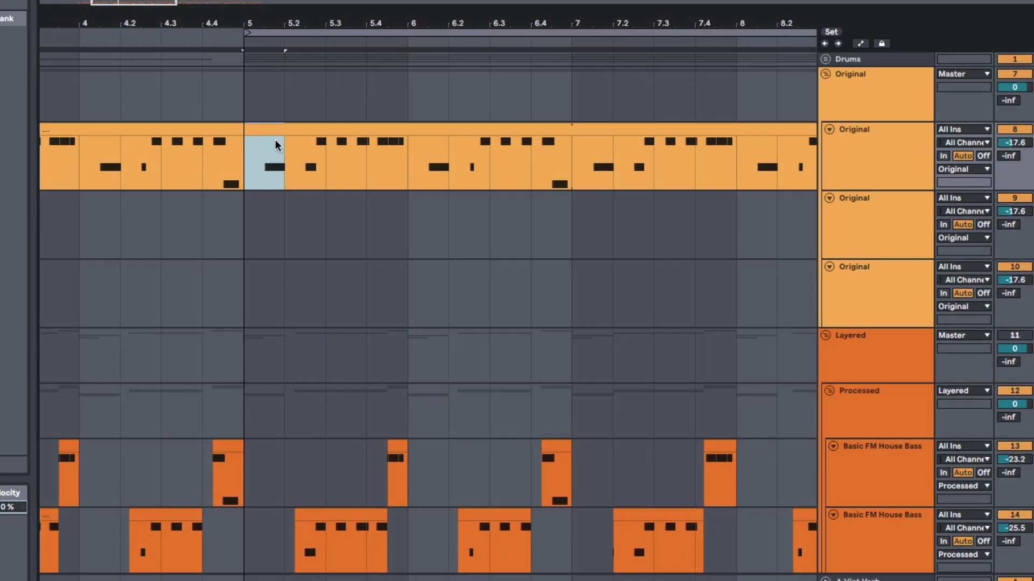
pyautogui.moveTo(270, 131); pyautogui.dragTo(267, 209)
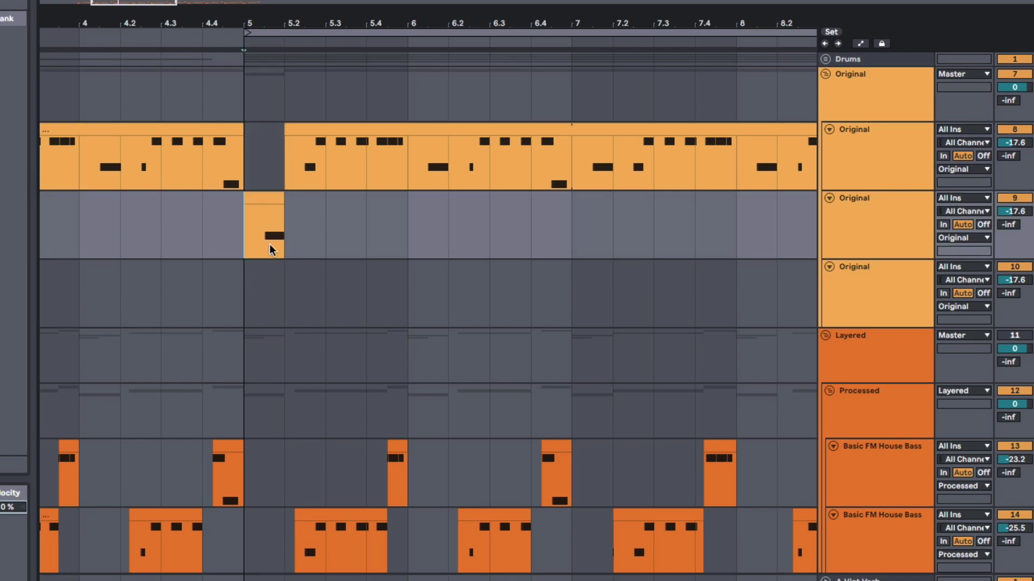
pyautogui.moveTo(327, 173); pyautogui.dragTo(402, 170)
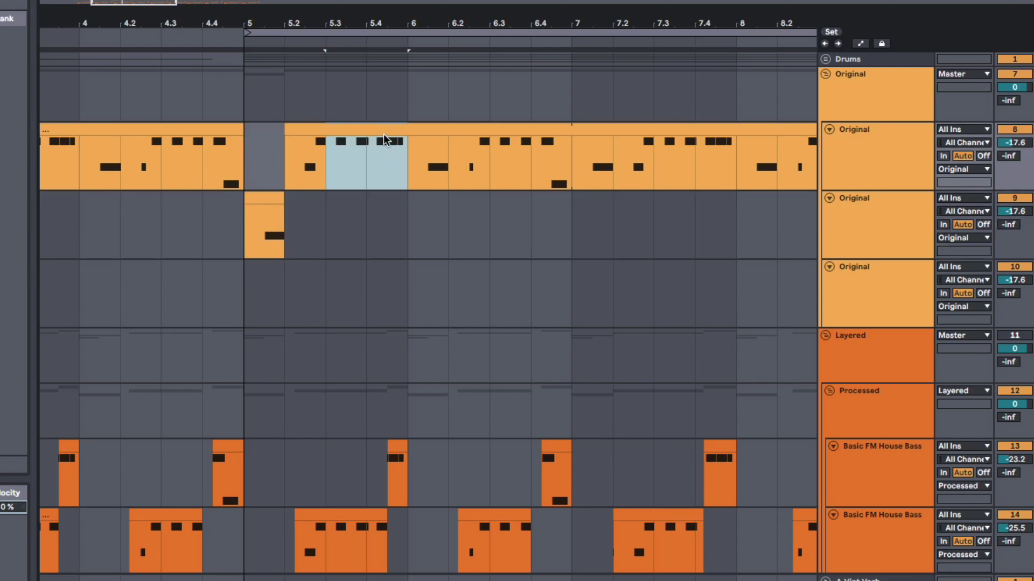
pyautogui.moveTo(380, 132); pyautogui.dragTo(384, 269)
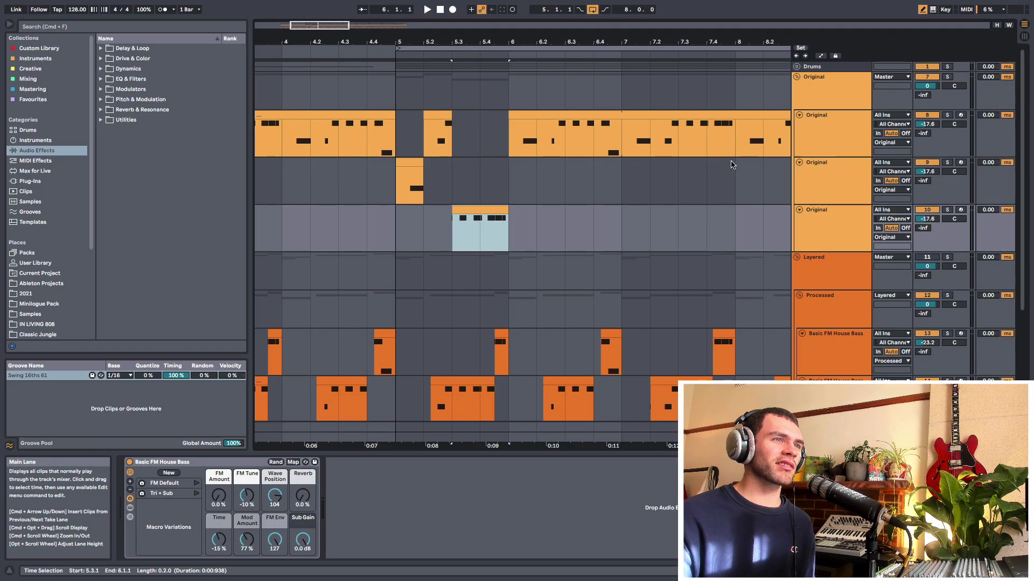
# Fold the Layered group and move it above the Drums group
pyautogui.click(821, 195)
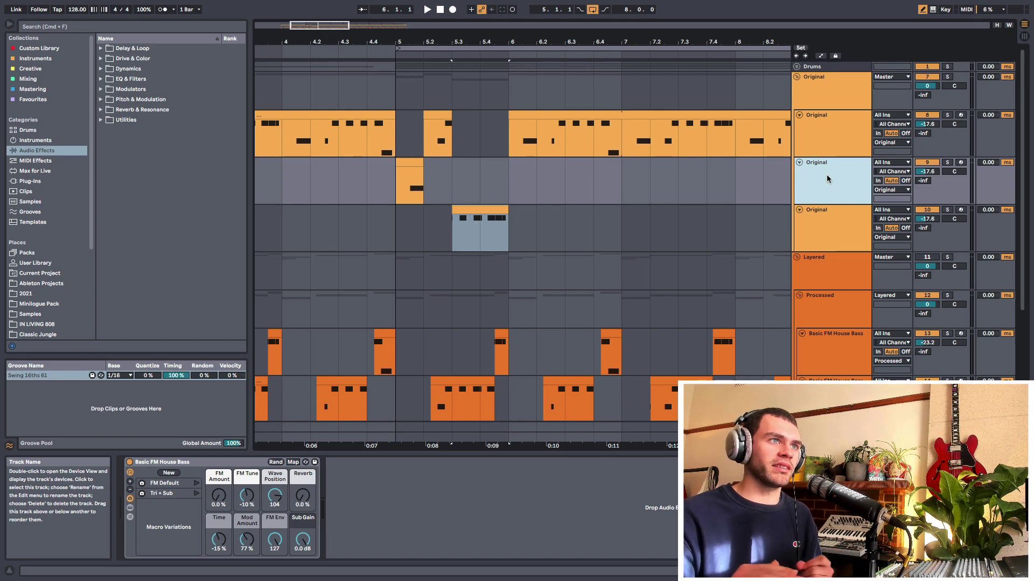
pyautogui.click(796, 257)
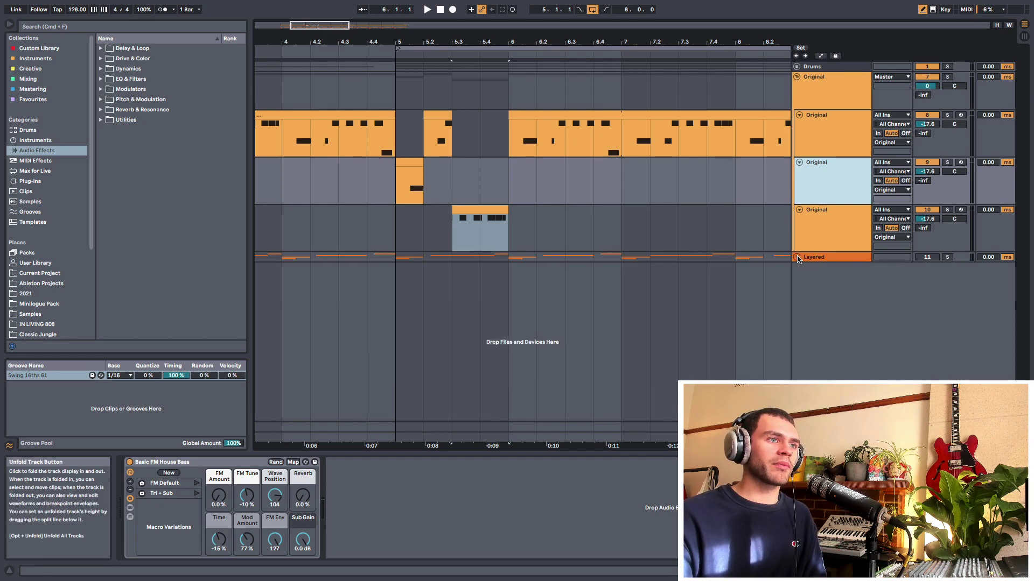
pyautogui.moveTo(812, 257); pyautogui.dragTo(823, 67)
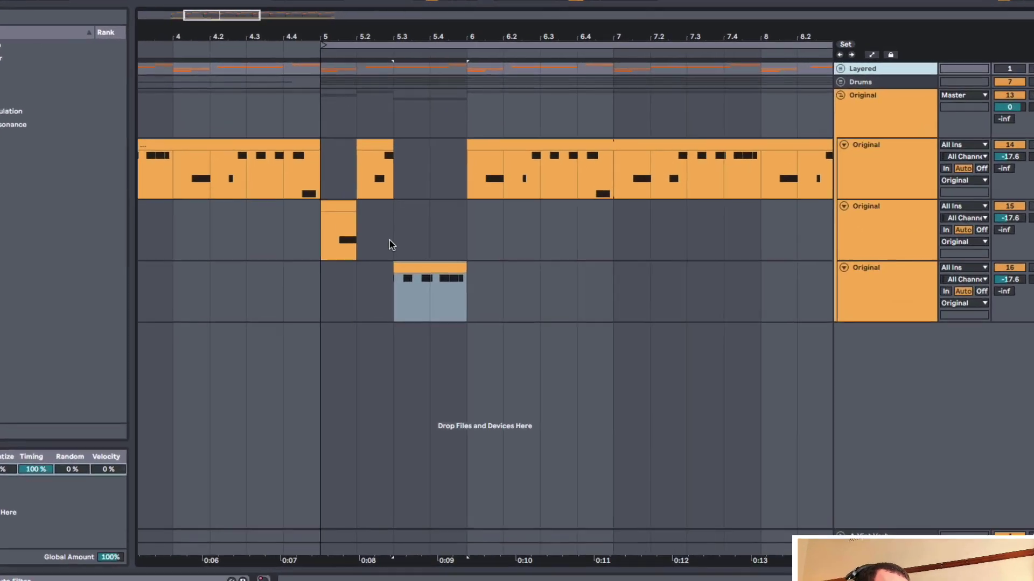
# Return the 5.3.1–6.1.1 section to the first Original track and delete the emptied third Original track
pyautogui.click(449, 199)
pyautogui.moveTo(419, 285); pyautogui.dragTo(422, 190)
pyautogui.click(871, 299)
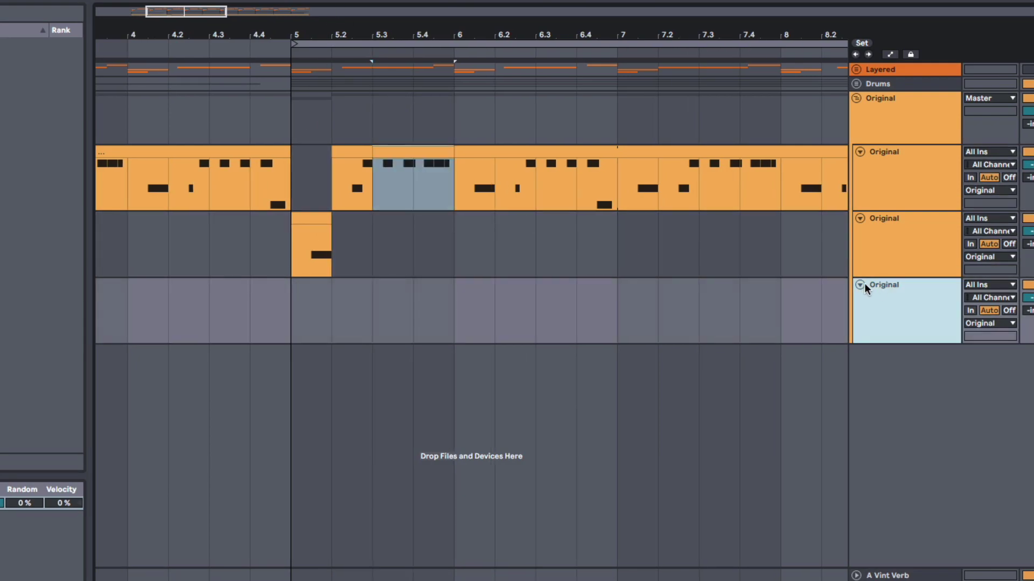
pyautogui.press('Delete')
# Play the bassline from late bar 3 through the bar 5 note on the second Original track
pyautogui.moveTo(348, 29)
pyautogui.mouseDown()
pyautogui.moveTo(347, 81)
pyautogui.moveTo(348, 53)
pyautogui.mouseUp()
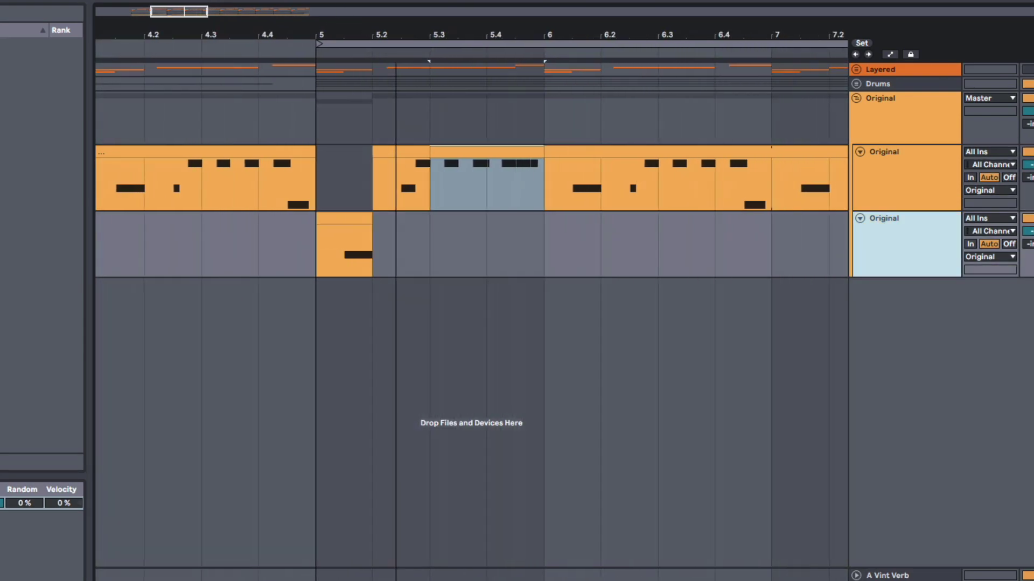
pyautogui.click(317, 253)
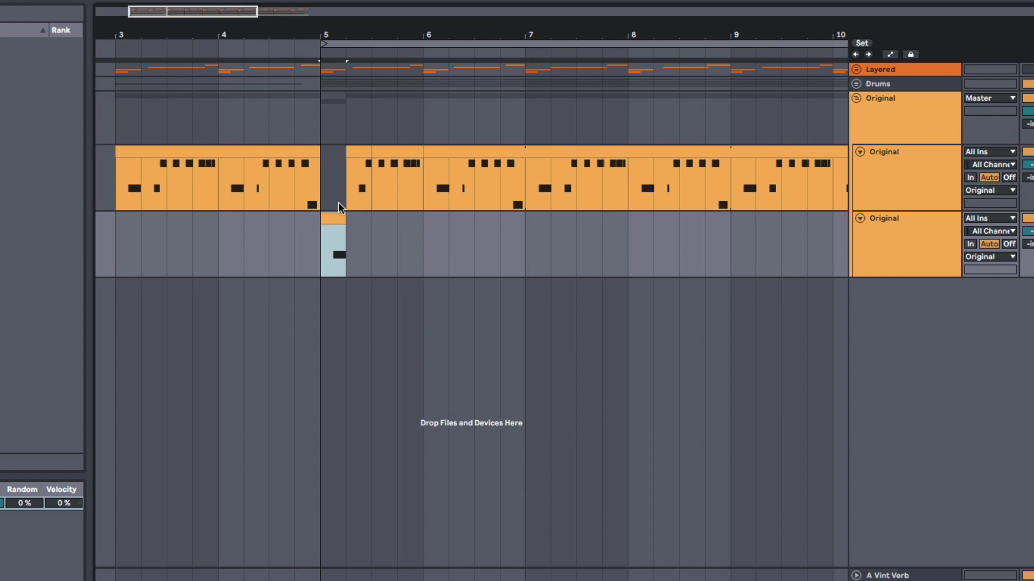
pyautogui.click(192, 183)
pyautogui.press('space')
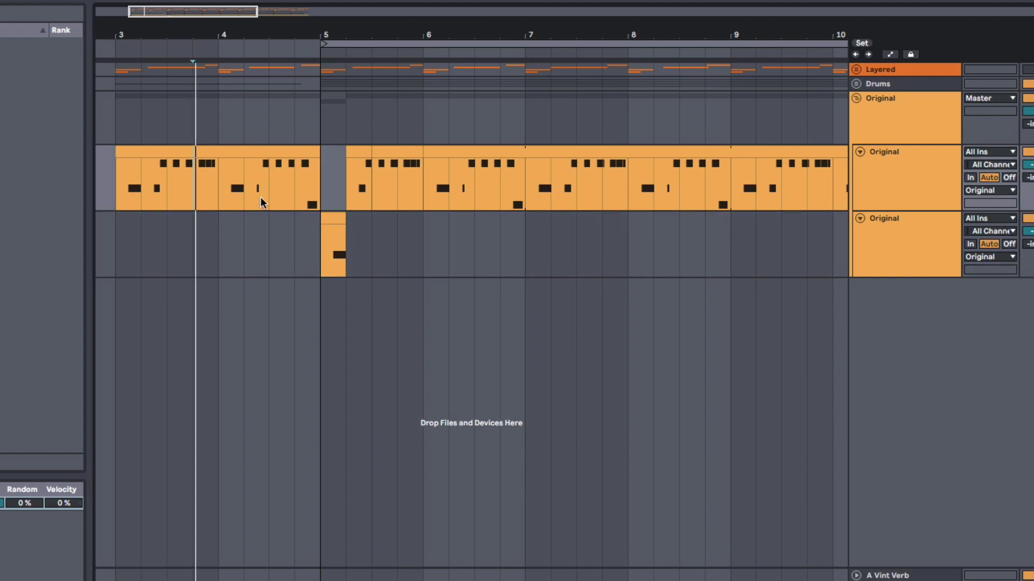
pyautogui.moveTo(312, 35); pyautogui.dragTo(312, 54)
pyautogui.click(345, 261)
pyautogui.press('space')
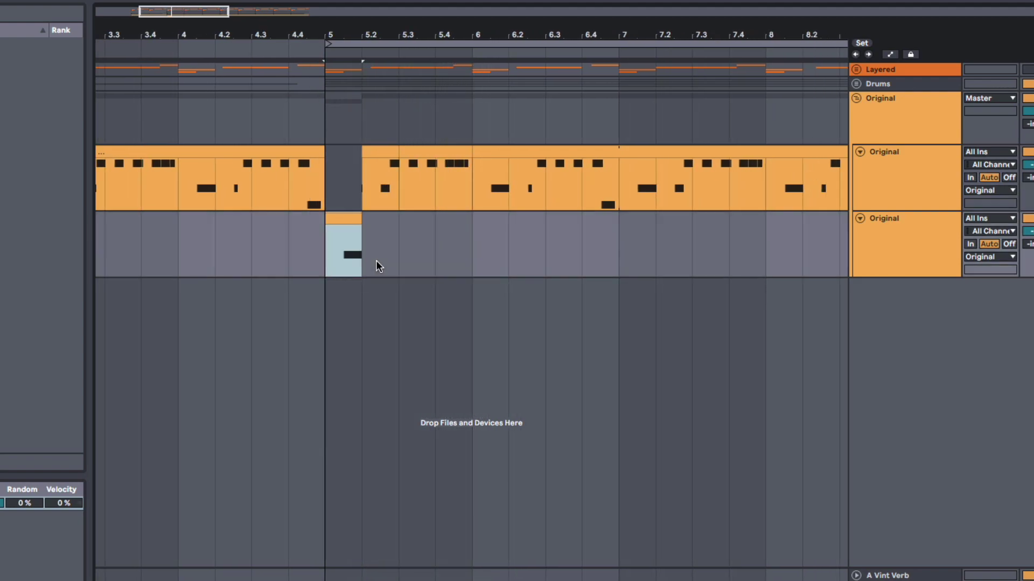
# Move the first beats of bars 6 and 7 from the first Original track to the second
pyautogui.click(494, 185)
pyautogui.moveTo(491, 155); pyautogui.dragTo(482, 239)
pyautogui.moveTo(624, 190); pyautogui.dragTo(665, 183)
pyautogui.moveTo(643, 150); pyautogui.dragTo(638, 237)
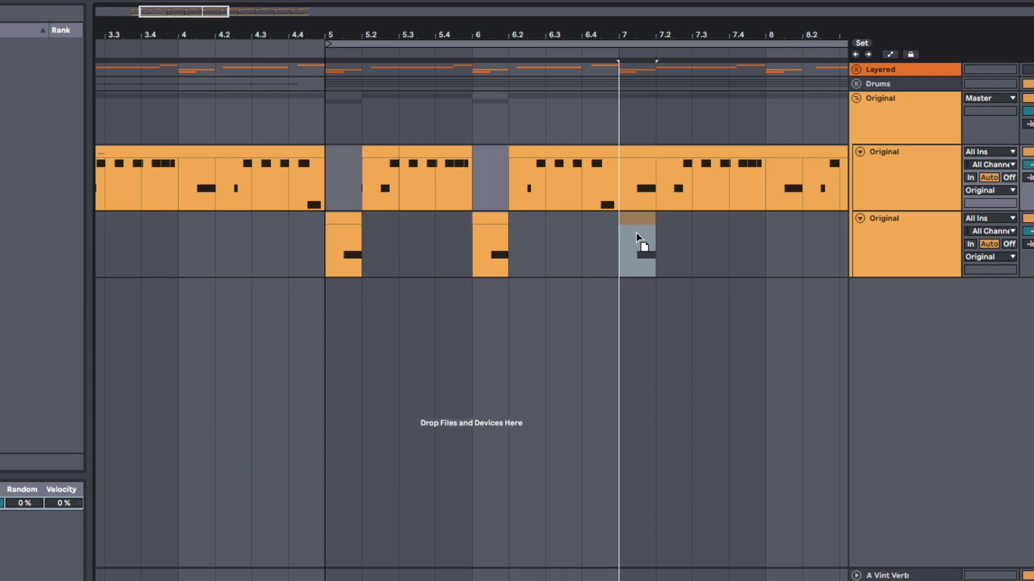
# Set the loop on the second Original track's timeline to span 5.1.1 to 7.1.1
pyautogui.click(324, 262)
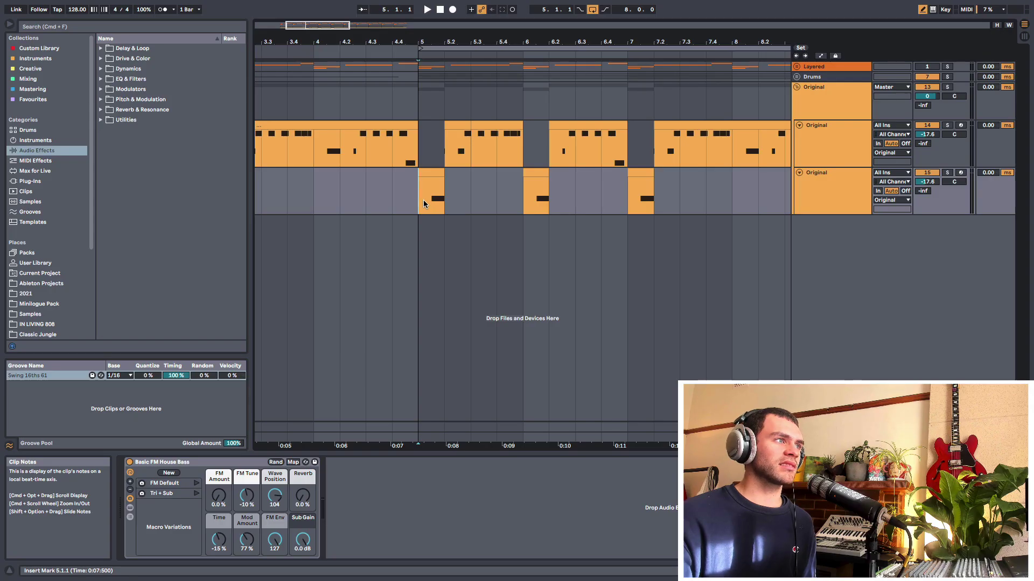
pyautogui.click(423, 203)
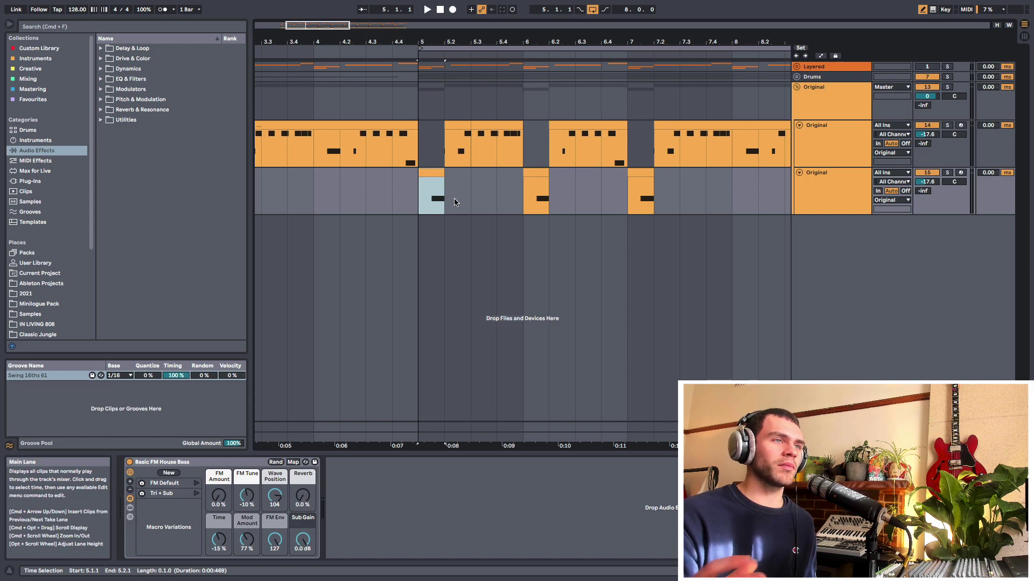
pyautogui.click(417, 211)
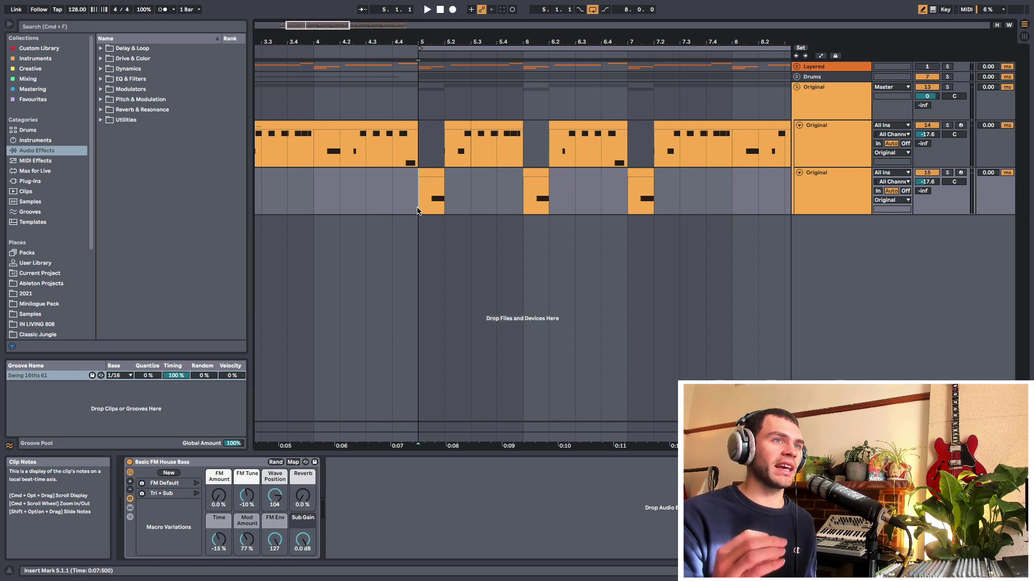
pyautogui.scroll(1, 455, 195)
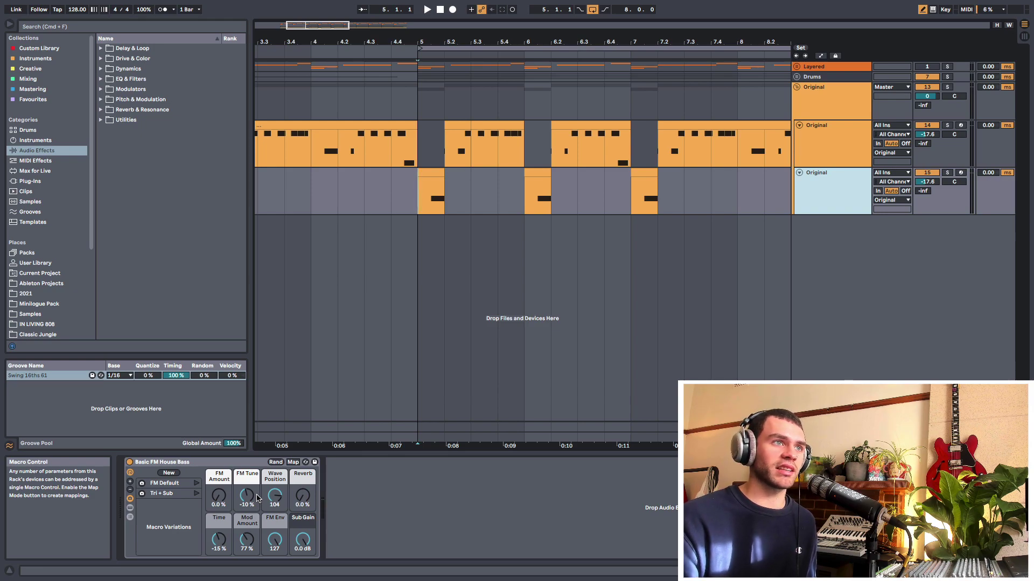
pyautogui.scroll(-1, 424, 194)
pyautogui.moveTo(421, 193); pyautogui.dragTo(583, 200)
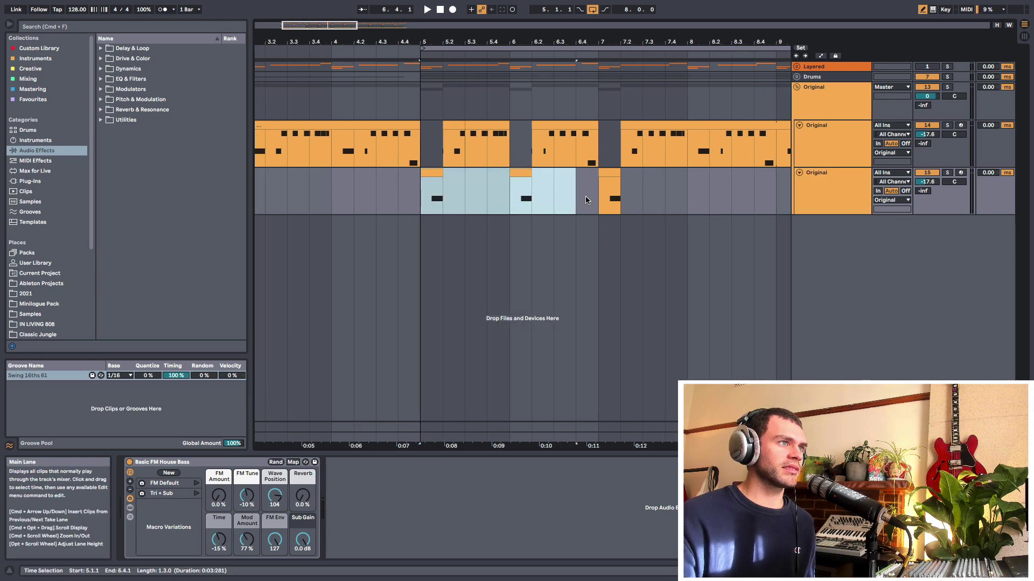
pyautogui.press('super+l')
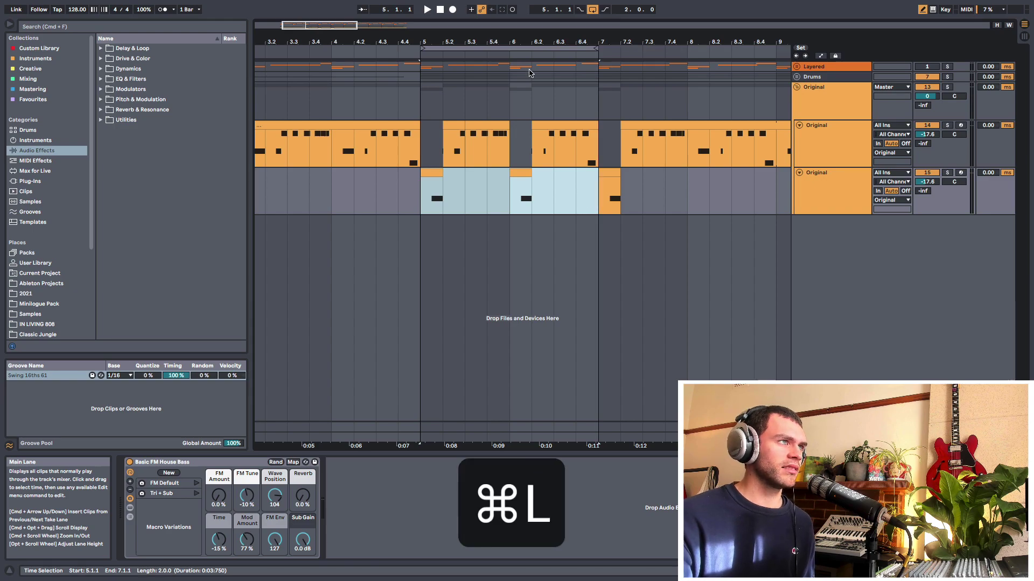
# Play the looped bassline from 5.1.1 with the second Original track's instrument shown
pyautogui.moveTo(523, 41); pyautogui.dragTo(523, 81)
pyautogui.moveTo(514, 42); pyautogui.dragTo(525, 42)
pyautogui.click(376, 199)
pyautogui.click(815, 204)
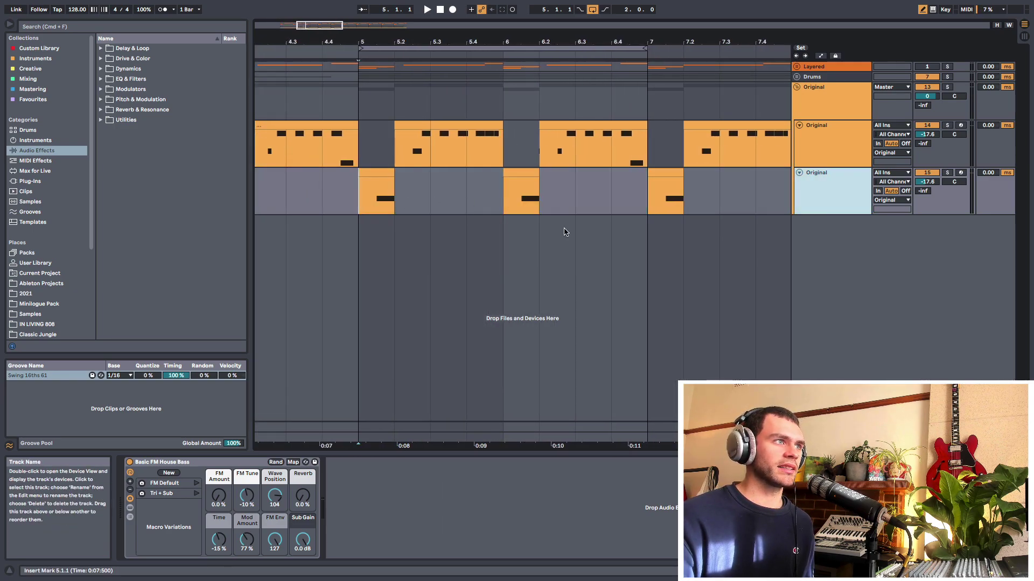
pyautogui.press('space')
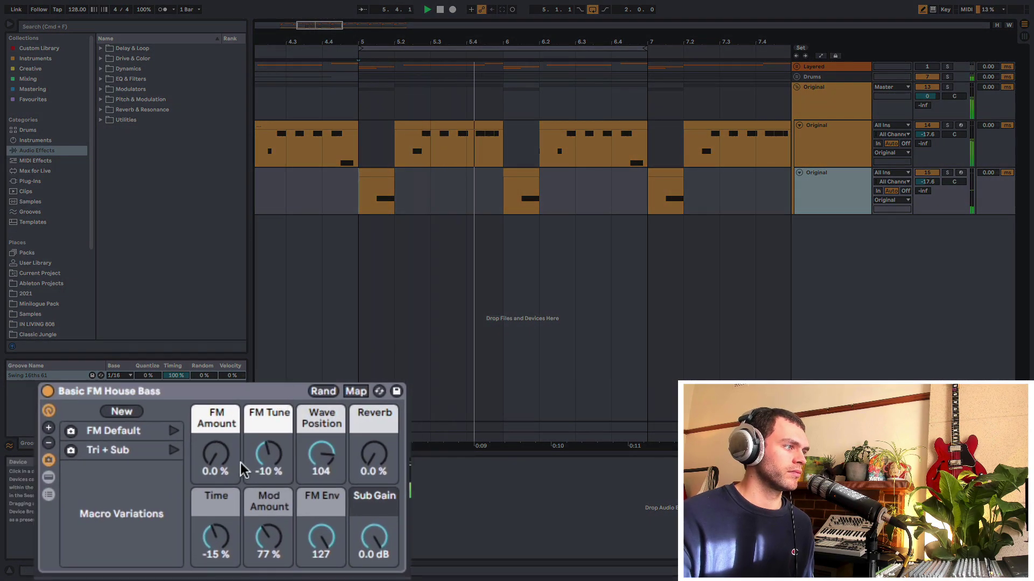
# Try different macro settings on the second Original track's Basic FM House Bass, including the Tri + Sub and FM Default variations
pyautogui.moveTo(268, 455); pyautogui.dragTo(323, 492)
pyautogui.moveTo(272, 542); pyautogui.dragTo(271, 522)
pyautogui.moveTo(309, 462); pyautogui.dragTo(309, 451)
pyautogui.moveTo(215, 454); pyautogui.dragTo(215, 438)
pyautogui.click(173, 450)
pyautogui.click(173, 430)
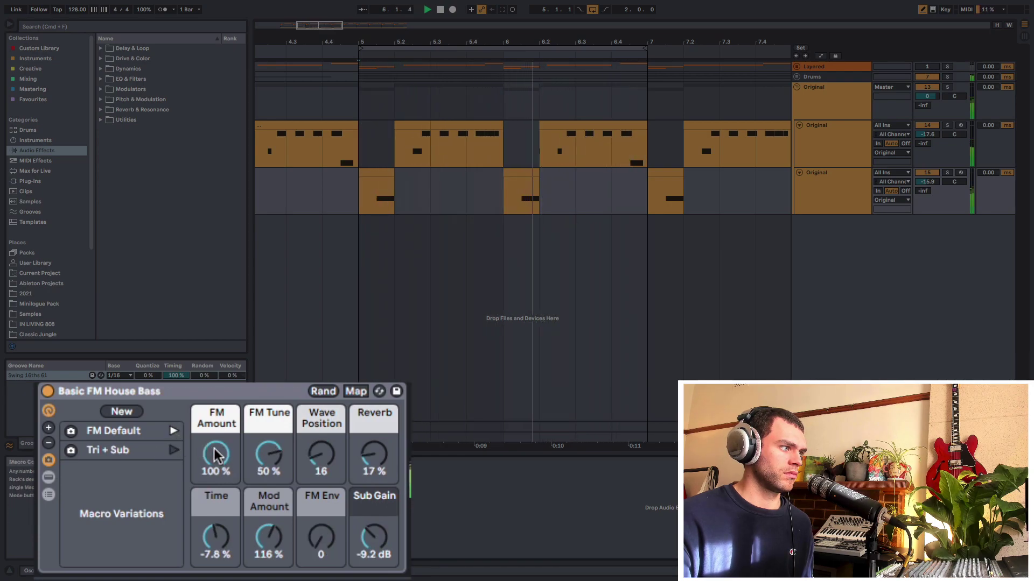
pyautogui.moveTo(321, 455)
pyautogui.mouseDown()
pyautogui.moveTo(321, 419)
pyautogui.moveTo(321, 453)
pyautogui.mouseUp()
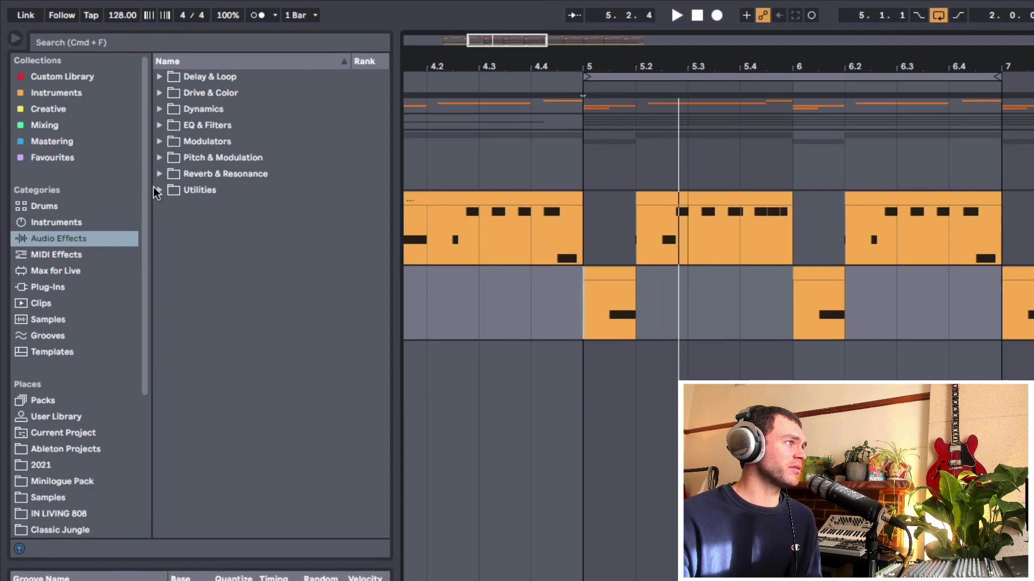
# Load Basic Reese Bass from Wavetable's Bass presets onto the second Original track and play the loop
pyautogui.click(53, 57)
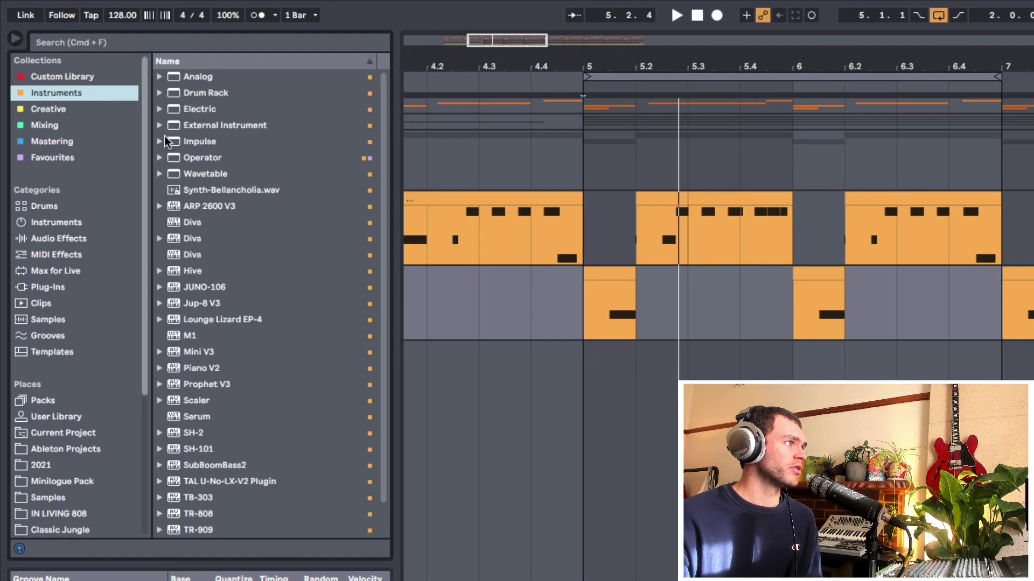
pyautogui.click(156, 174)
pyautogui.click(182, 168)
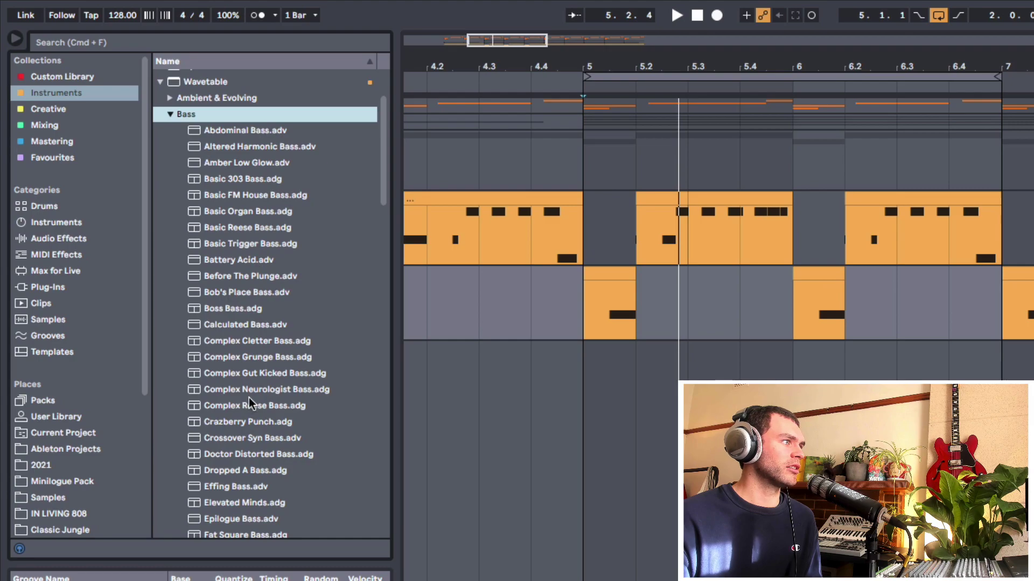
pyautogui.click(584, 303)
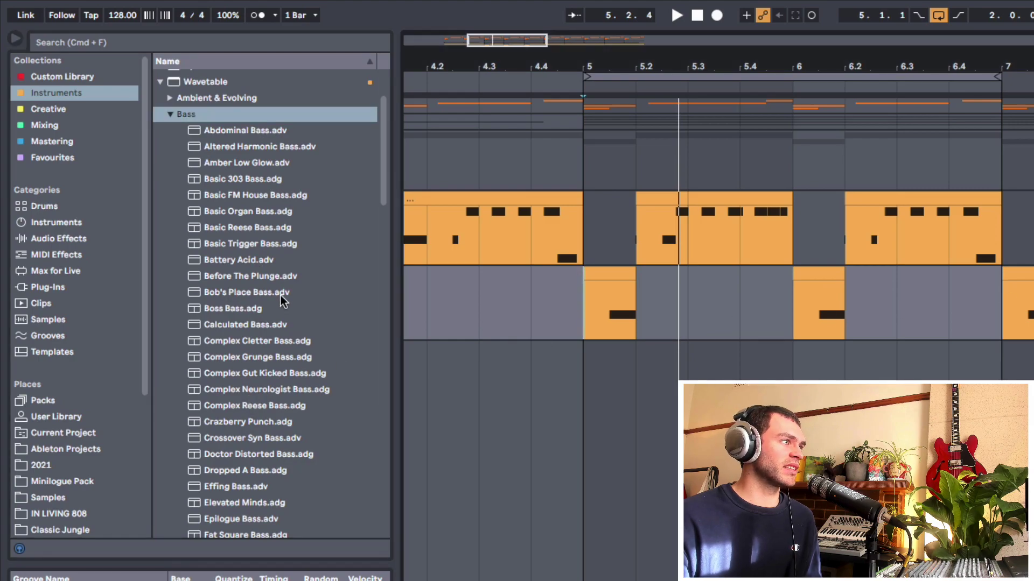
pyautogui.doubleClick(262, 227)
pyautogui.press('space')
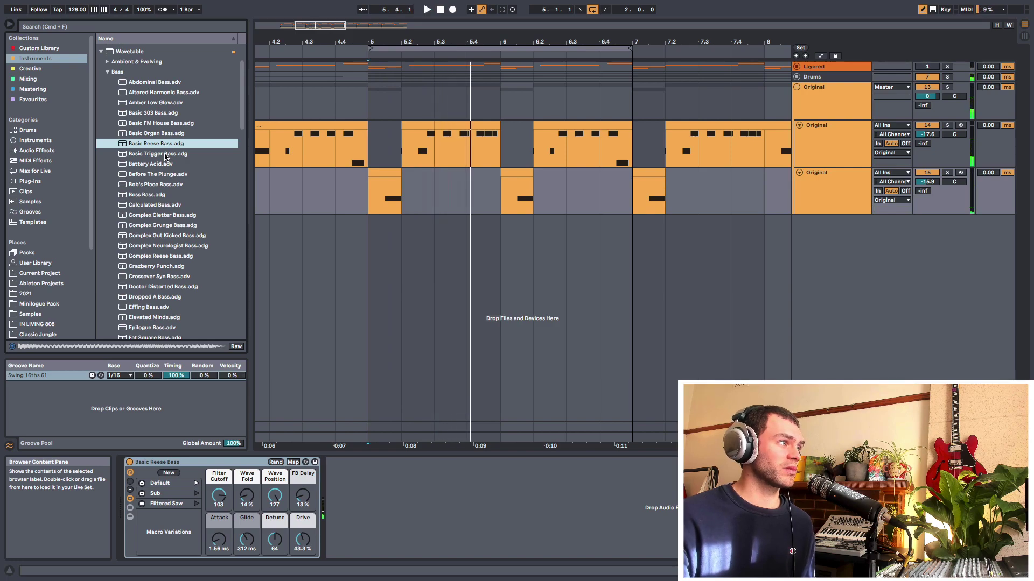
# Audition further Wavetable bass presets on the second Original track, including Basic Trigger Bass and Model HU Bass
pyautogui.doubleClick(166, 154)
pyautogui.scroll(-3, 165, 189)
pyautogui.click(165, 211)
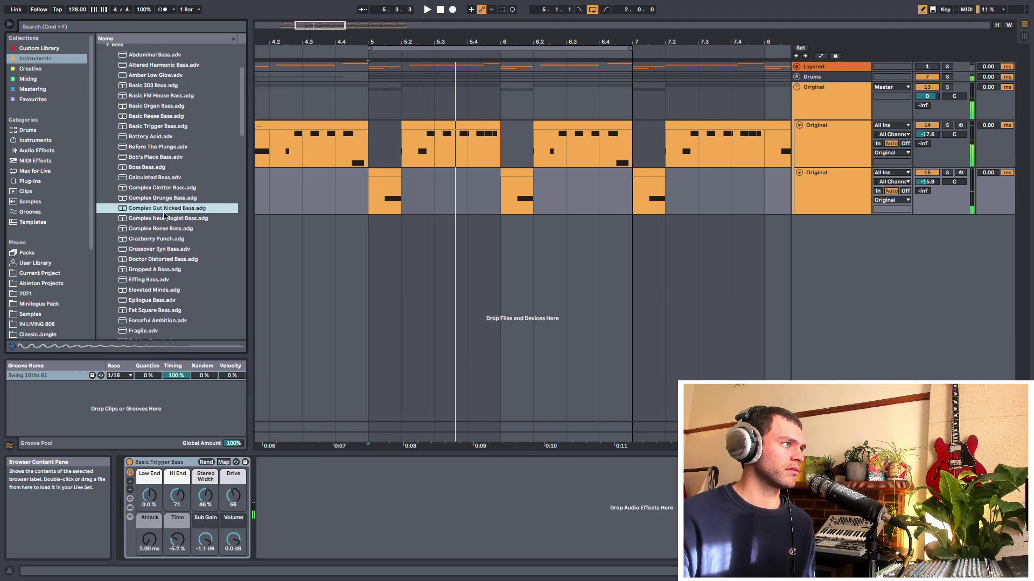
pyautogui.doubleClick(164, 209)
pyautogui.scroll(-3, 164, 227)
pyautogui.click(164, 242)
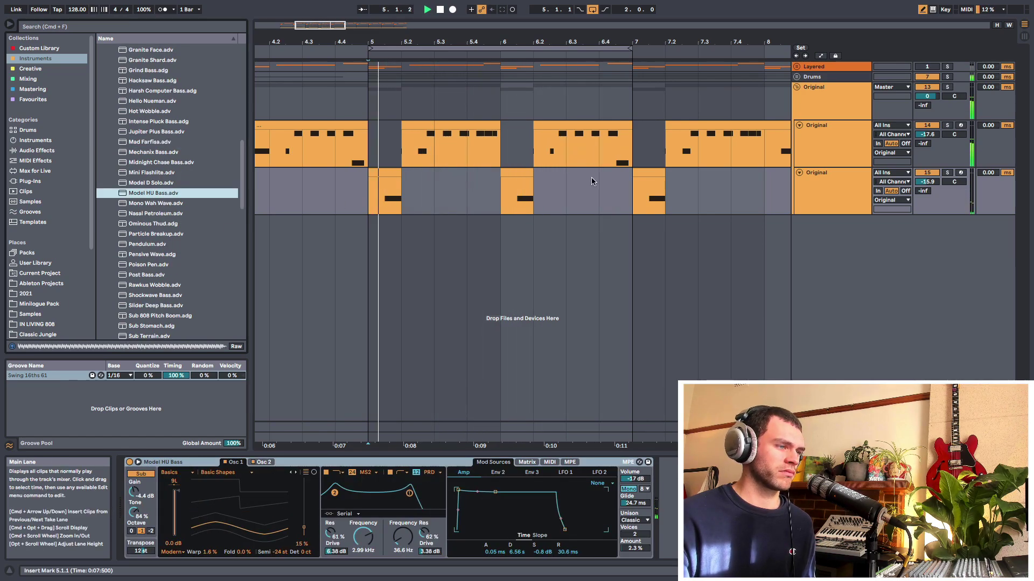
# Set the Model HU Bass's MS2 filter frequency to 1.54 kHz and audition it in the loop
pyautogui.press('space')
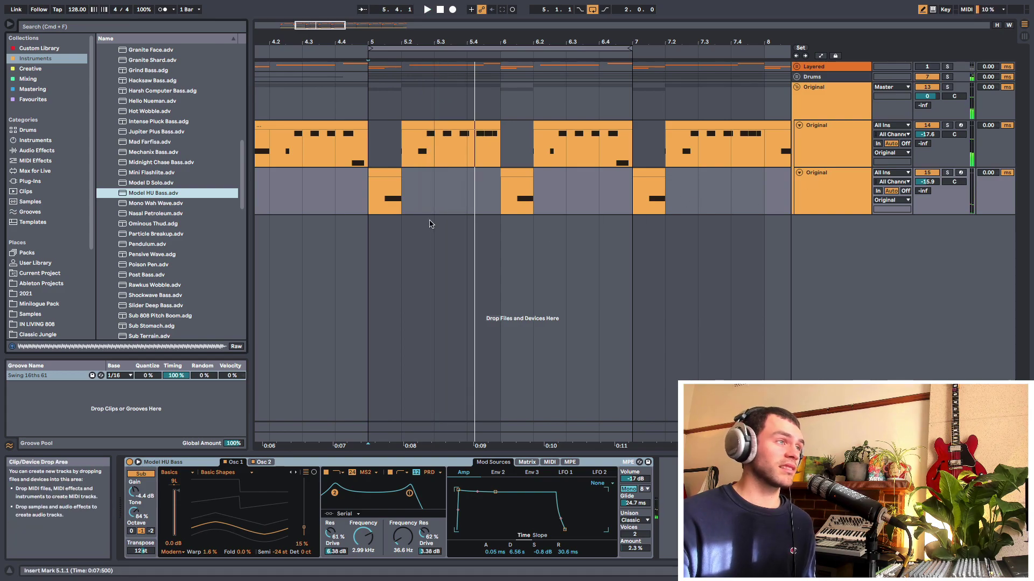
pyautogui.press('space')
pyautogui.moveTo(365, 537)
pyautogui.mouseDown()
pyautogui.moveTo(364, 552)
pyautogui.moveTo(364, 533)
pyautogui.mouseUp()
pyautogui.press('space')
pyautogui.press('space')
pyautogui.press('space')
# Load Operator's Dynamic Filter Bass onto the second Original track and play the loop from 5.1.1
pyautogui.moveTo(438, 186); pyautogui.dragTo(620, 193)
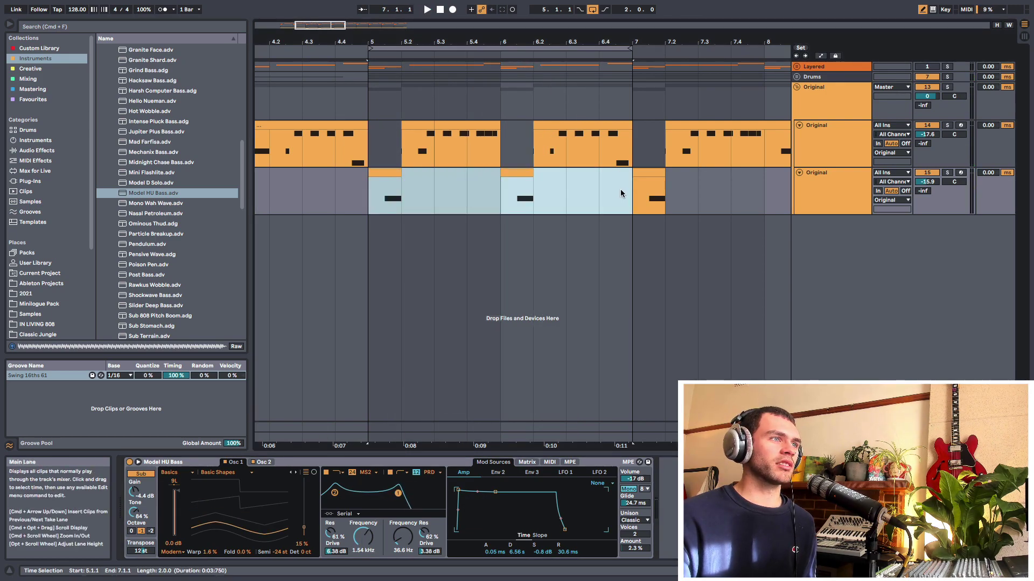
pyautogui.moveTo(407, 164); pyautogui.dragTo(502, 160)
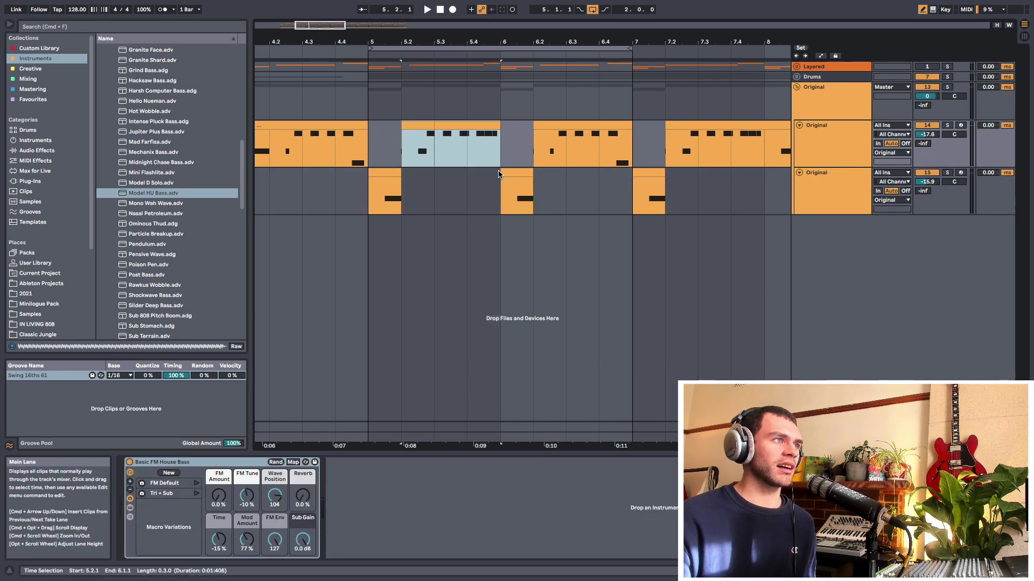
pyautogui.click(499, 173)
pyautogui.press('space')
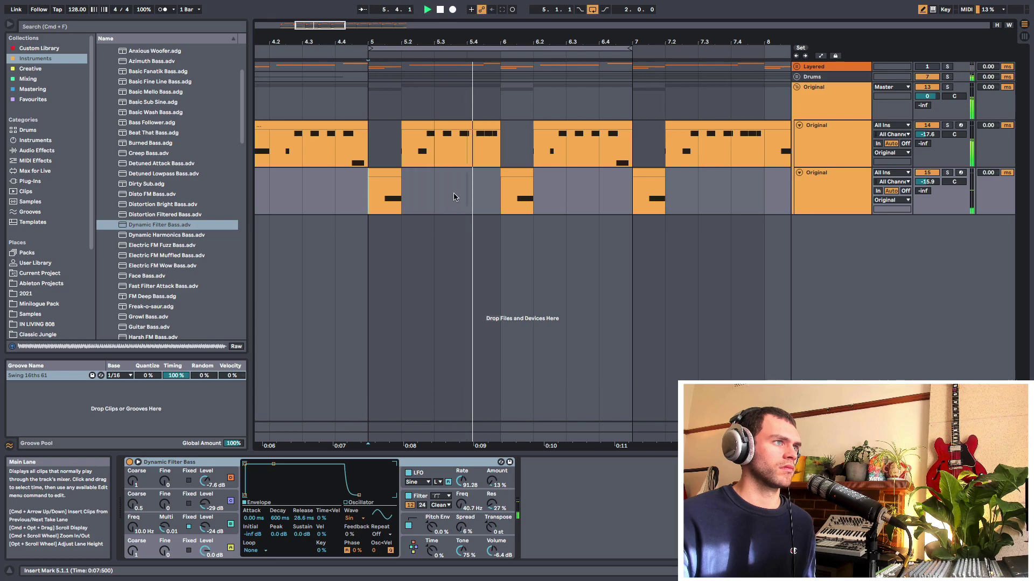
pyautogui.press('space')
# Duplicate the first Original track that holds the Basic FM House Bass
pyautogui.press('-')
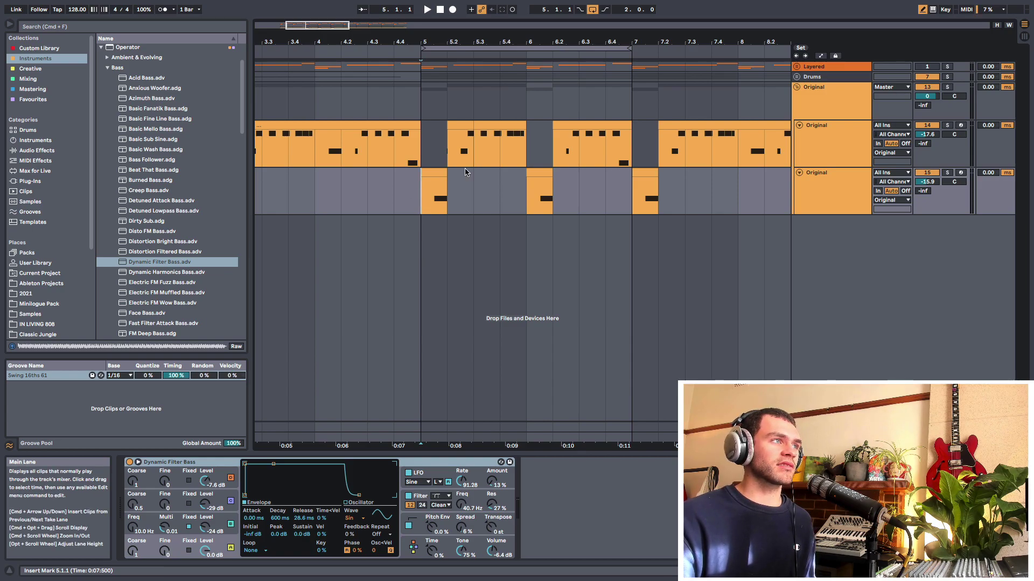
pyautogui.moveTo(455, 150); pyautogui.dragTo(525, 150)
pyautogui.click(419, 195)
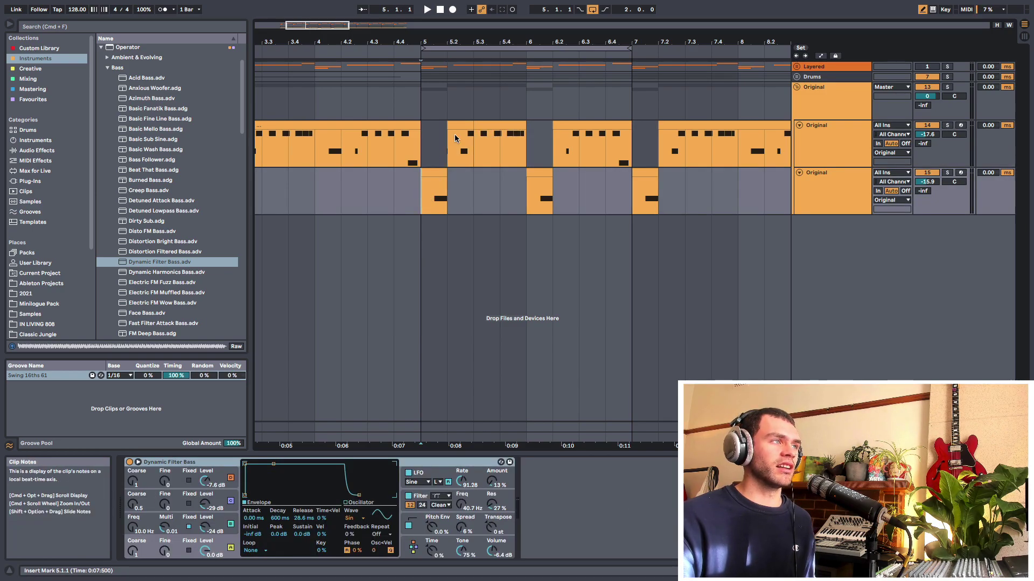
pyautogui.moveTo(459, 41); pyautogui.dragTo(459, 59)
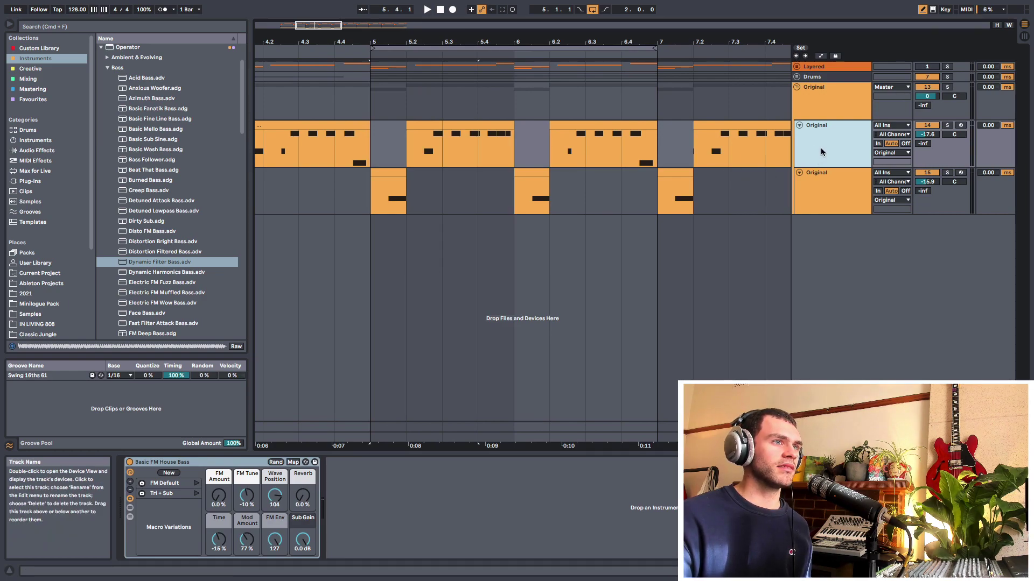
pyautogui.press('super+d')
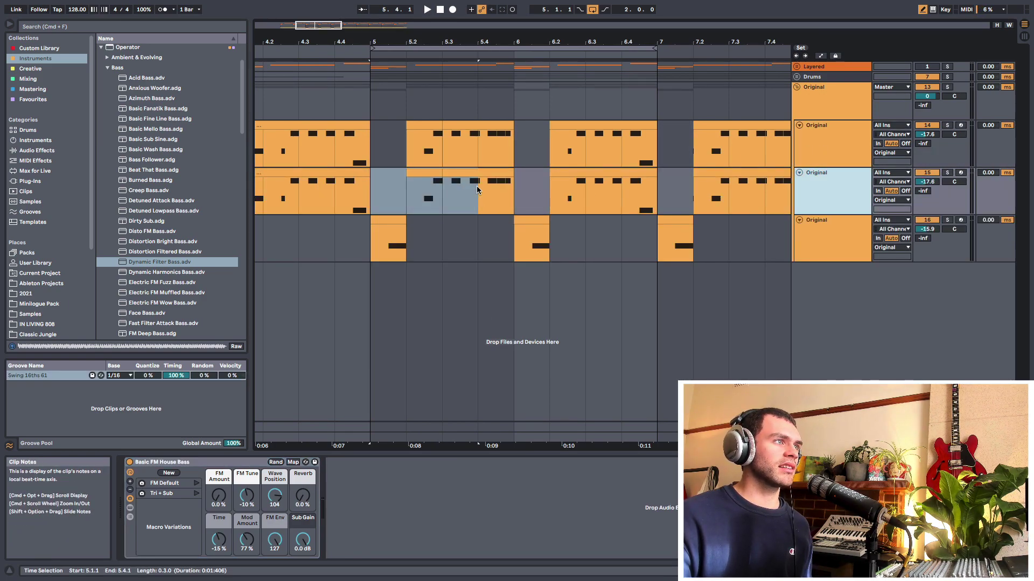
# Split bar 5 between the first two Original tracks, deleting 5.4.1–6.1.1 from the duplicate and everything before 5.4.1 from the first
pyautogui.moveTo(479, 162); pyautogui.dragTo(521, 158)
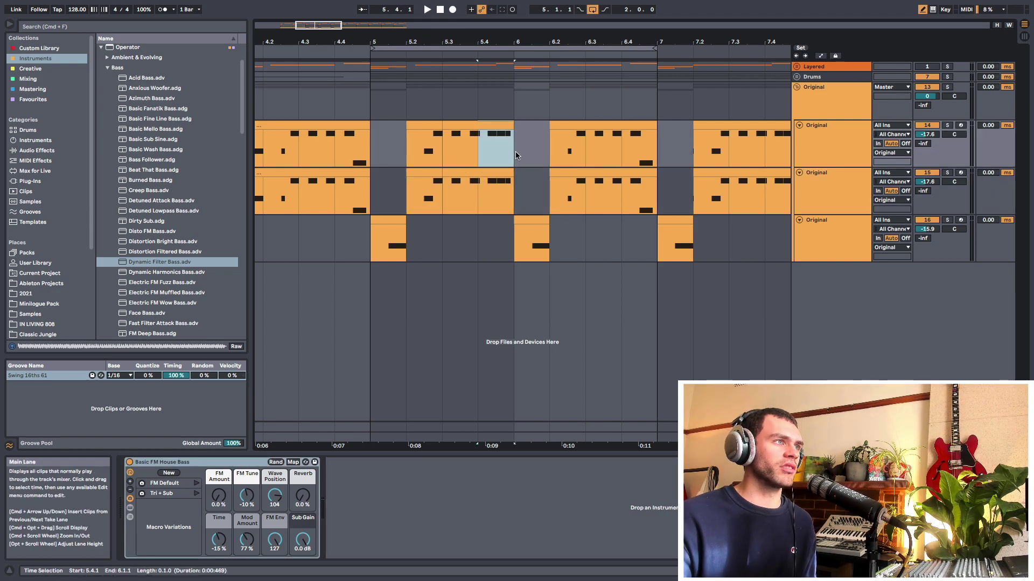
pyautogui.press('Down')
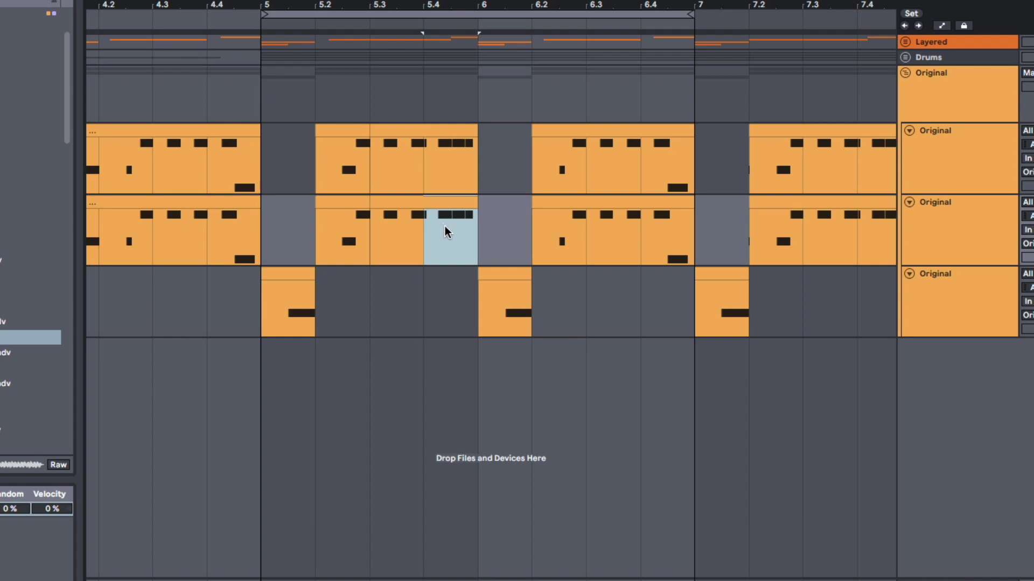
pyautogui.press('Delete')
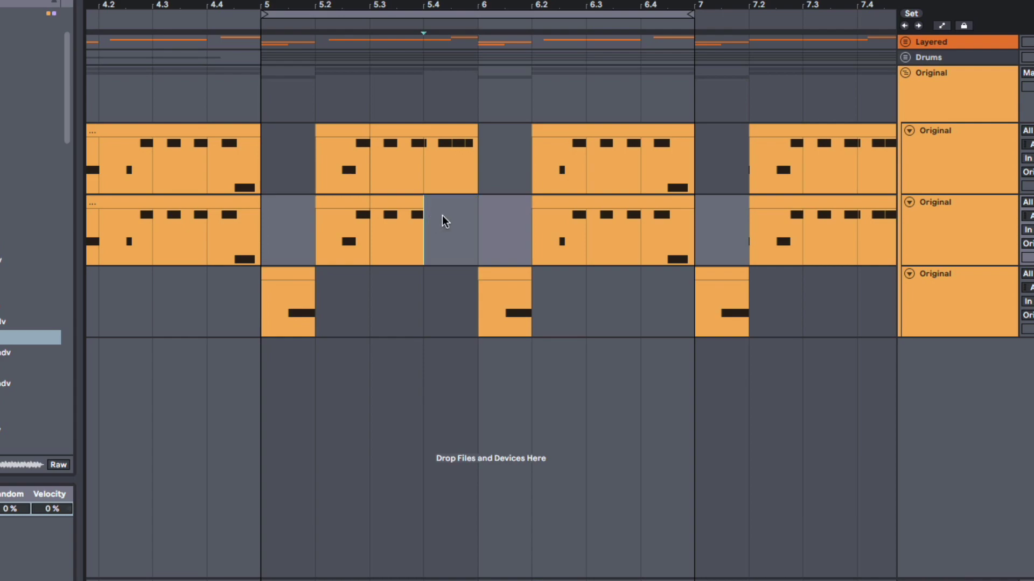
pyautogui.moveTo(404, 179); pyautogui.dragTo(307, 180)
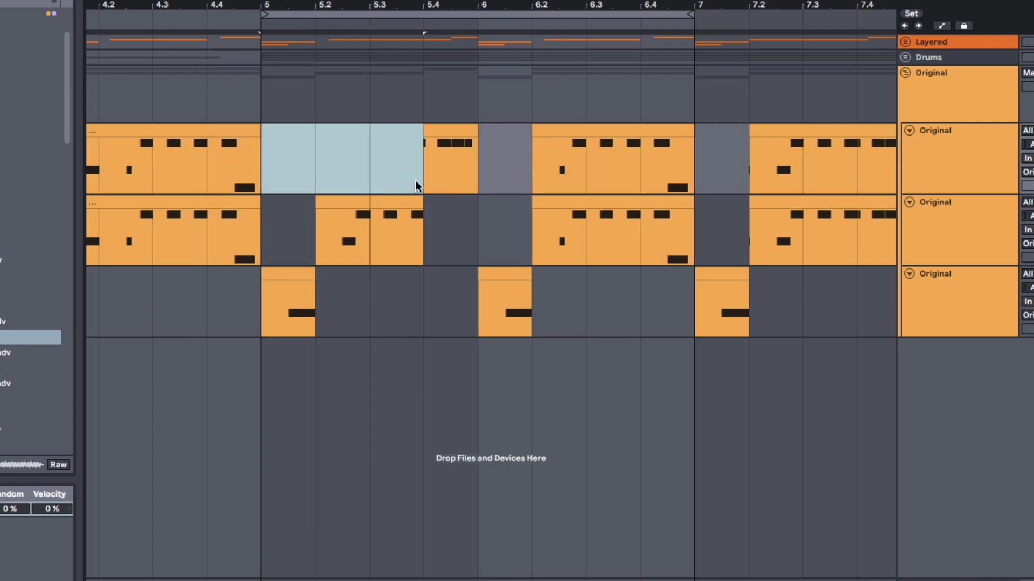
# Split bar 6 the same way, deleting its fourth beat from the duplicate and its earlier beats from the first Original track
pyautogui.moveTo(495, 4); pyautogui.dragTo(407, 4)
pyautogui.moveTo(568, 245); pyautogui.dragTo(598, 240)
pyautogui.press('Delete')
pyautogui.moveTo(551, 178); pyautogui.dragTo(421, 171)
pyautogui.press('Delete')
# Delete the remaining bassline clips before bar 5 and after 7.1.1 on the Original tracks
pyautogui.moveTo(483, 6); pyautogui.dragTo(444, 4)
pyautogui.moveTo(327, 162); pyautogui.dragTo(169, 254)
pyautogui.press('Delete')
pyautogui.click(551, 130)
pyautogui.press('Delete')
pyautogui.click(554, 197)
pyautogui.press('Delete')
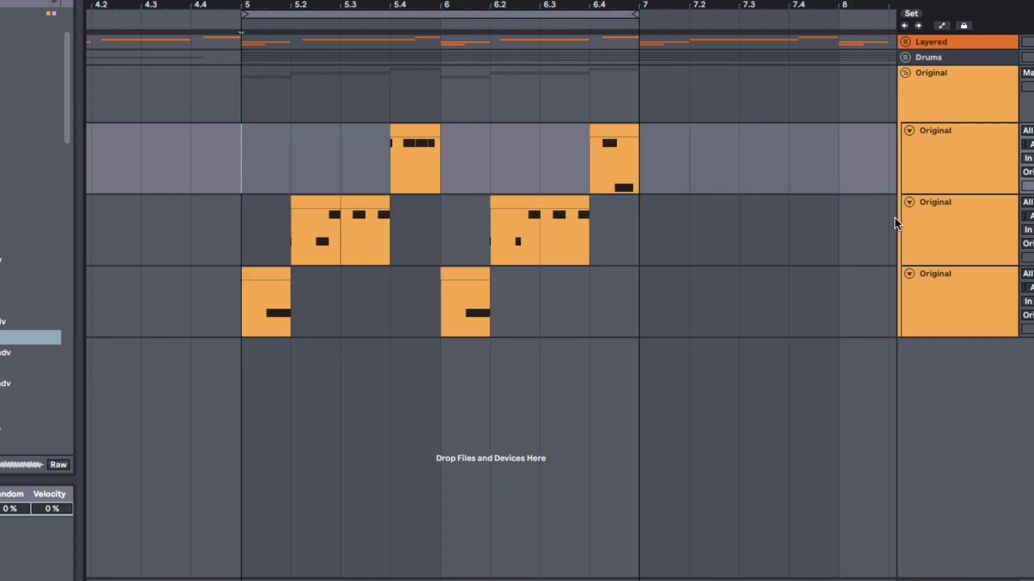
# Rename the first bass track "Brighter" and the third one "Gritty Sub"
pyautogui.click(964, 164)
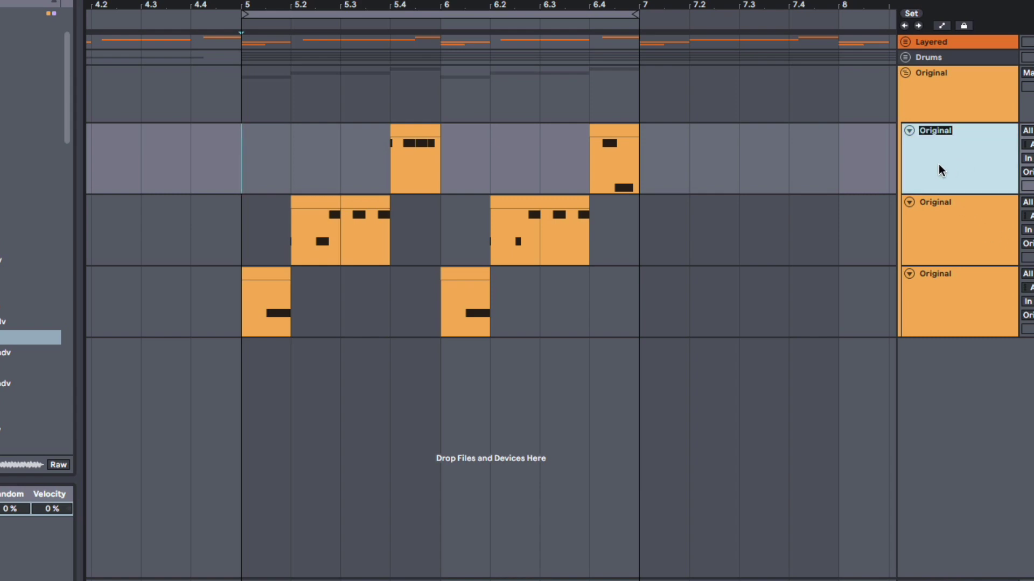
pyautogui.write('Brighter')
pyautogui.press('Tab')
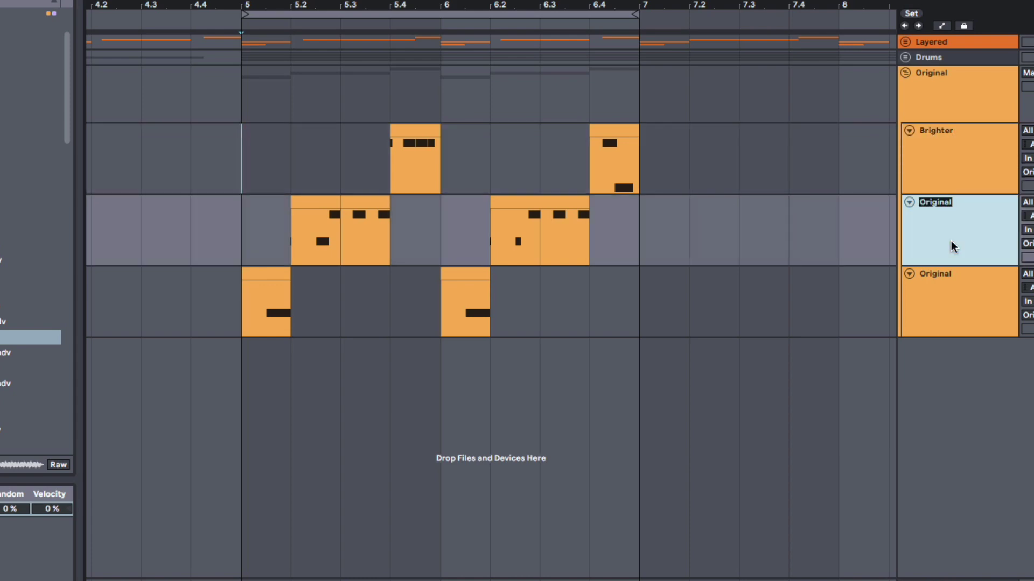
pyautogui.press('Tab')
pyautogui.write('Gritty Sub')
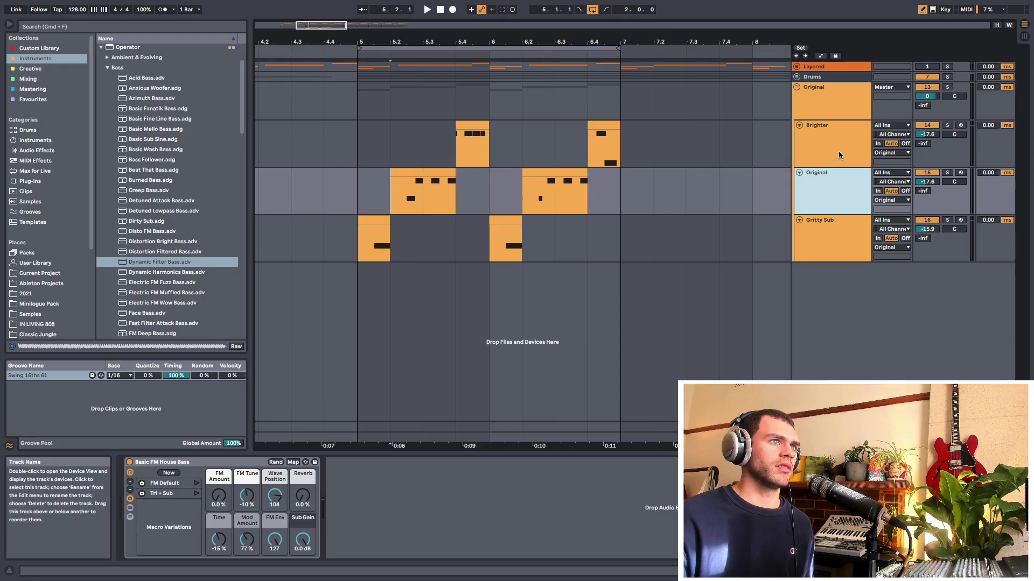
# Play the Brighter track's section from 5.4.1 with its instrument shown
pyautogui.click(969, 172)
pyautogui.click(969, 203)
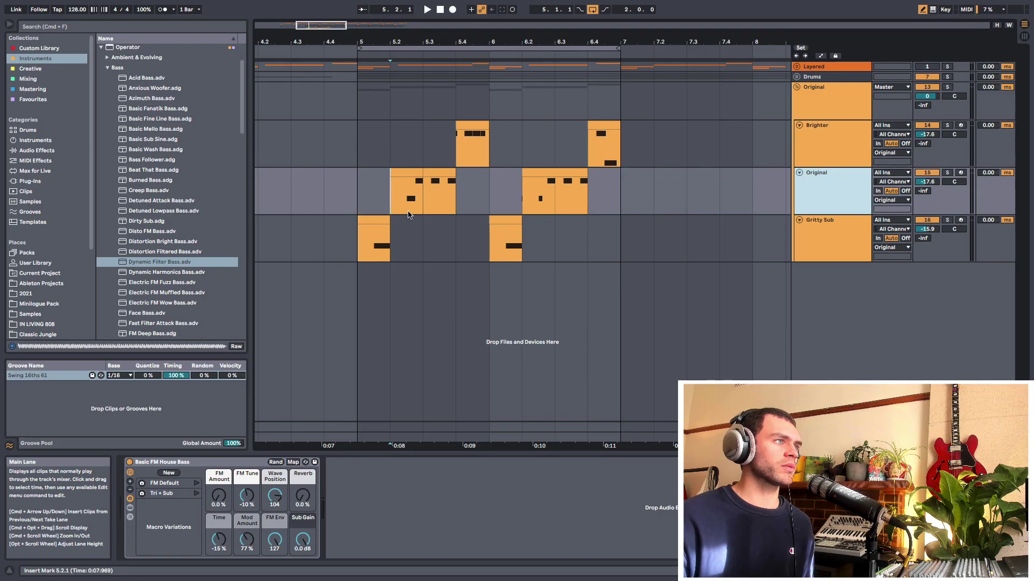
pyautogui.click(740, 158)
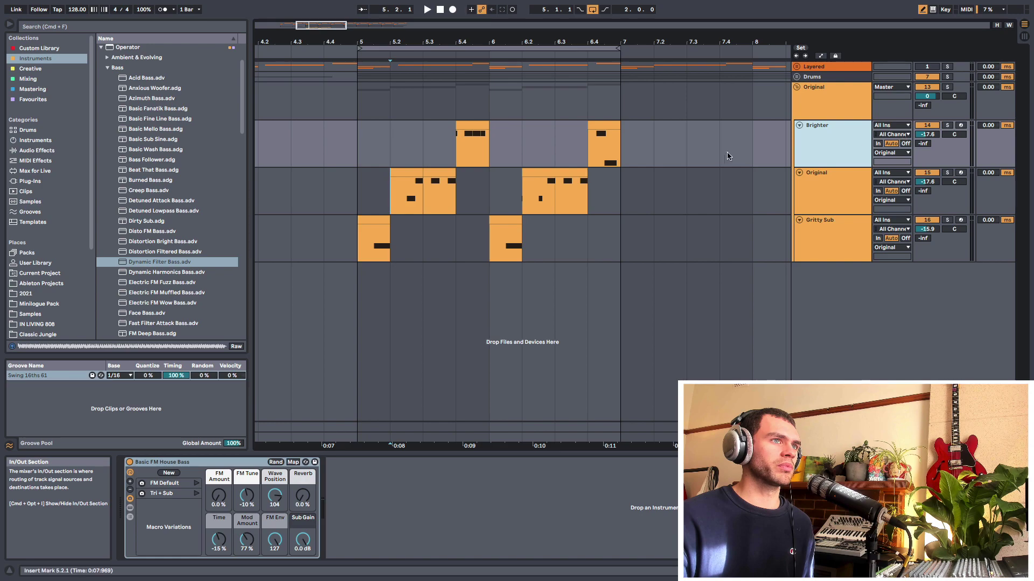
pyautogui.click(457, 147)
pyautogui.press('space')
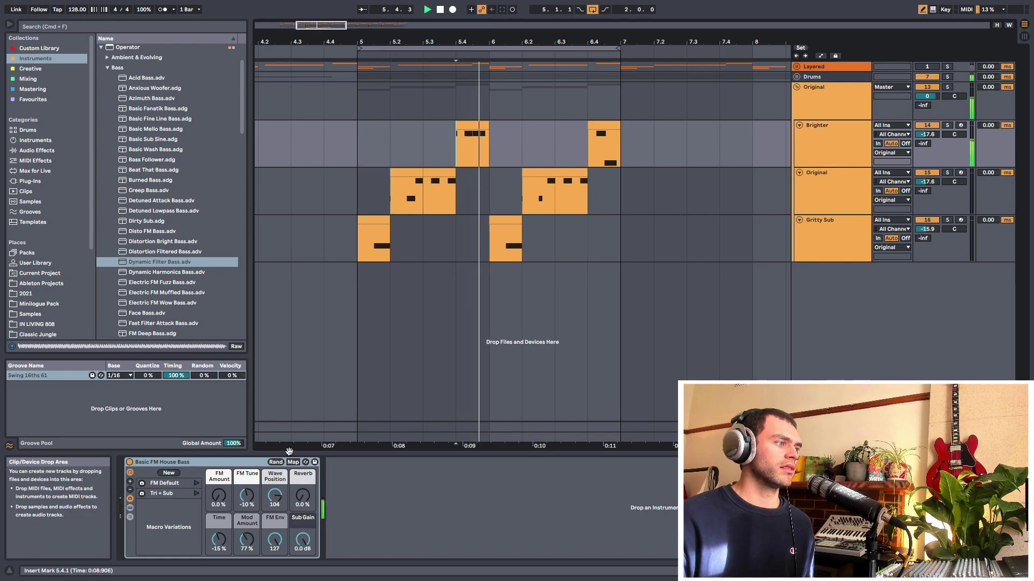
# Raise the Brighter instrument's Wave Position to 127, find Saturator in the browser, and load it after the instrument
pyautogui.moveTo(275, 495); pyautogui.dragTo(275, 473)
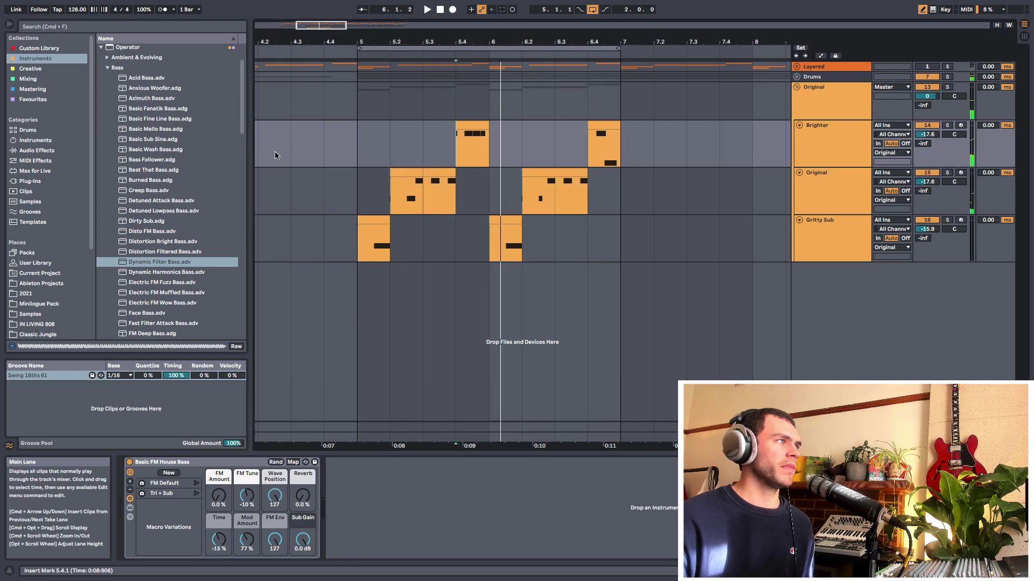
pyautogui.click(128, 28)
pyautogui.write('sa')
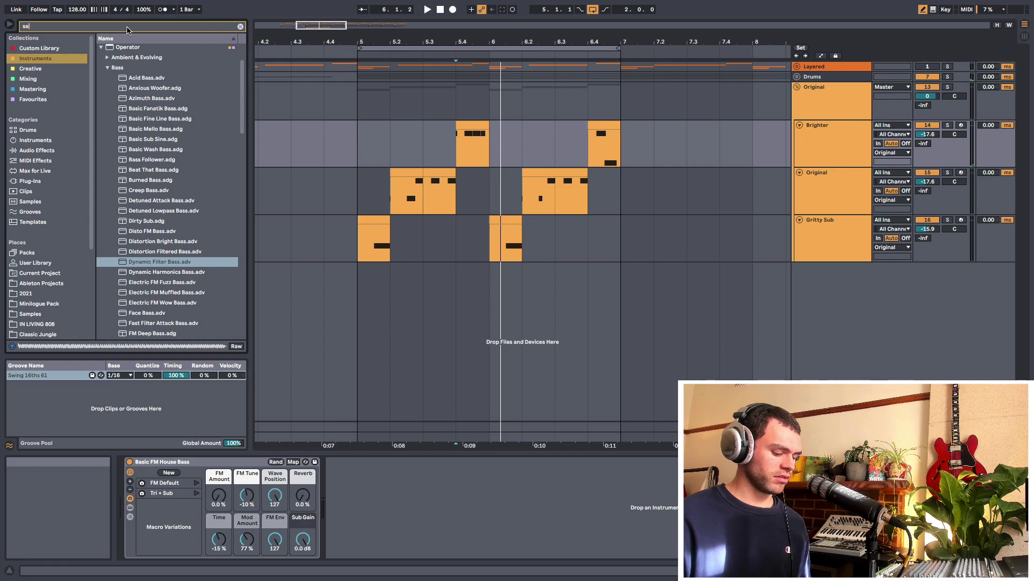
pyautogui.write('tur')
pyautogui.doubleClick(134, 58)
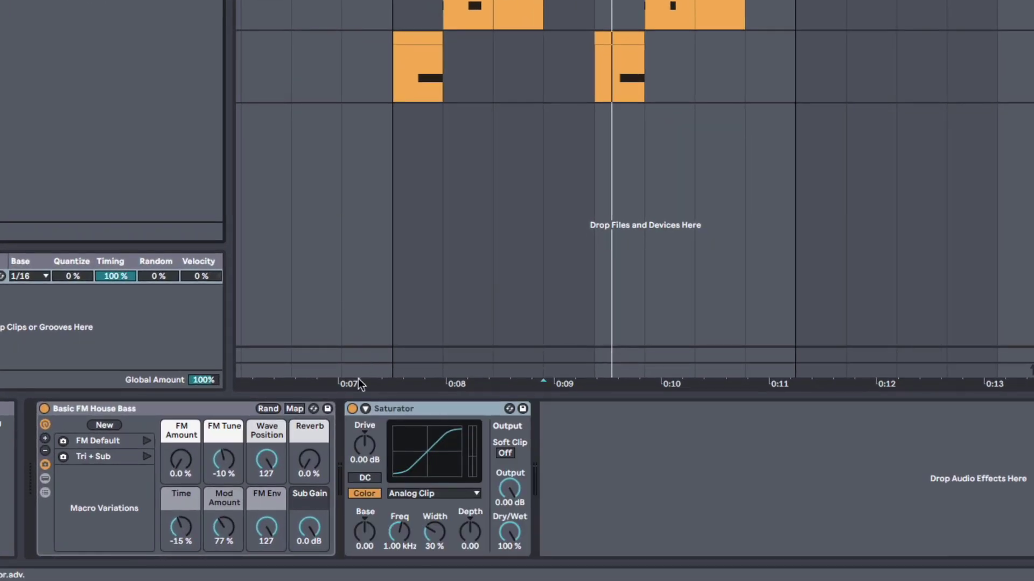
# Set the Saturator's Drive to 5.14 dB and lower its Output to -2.86 dB
pyautogui.moveTo(370, 460); pyautogui.dragTo(370, 447)
pyautogui.moveTo(510, 488); pyautogui.dragTo(510, 492)
pyautogui.moveTo(364, 445); pyautogui.dragTo(365, 440)
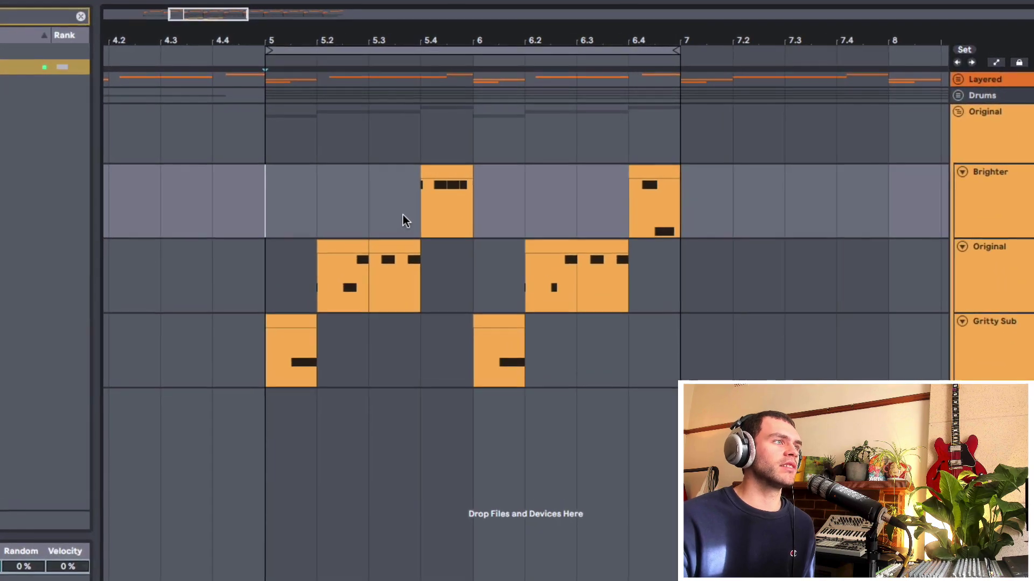
# Examine how the bassline clips are spread over the Brighter, Original and Gritty Sub tracks, and play them from 5.1.1
pyautogui.click(441, 216)
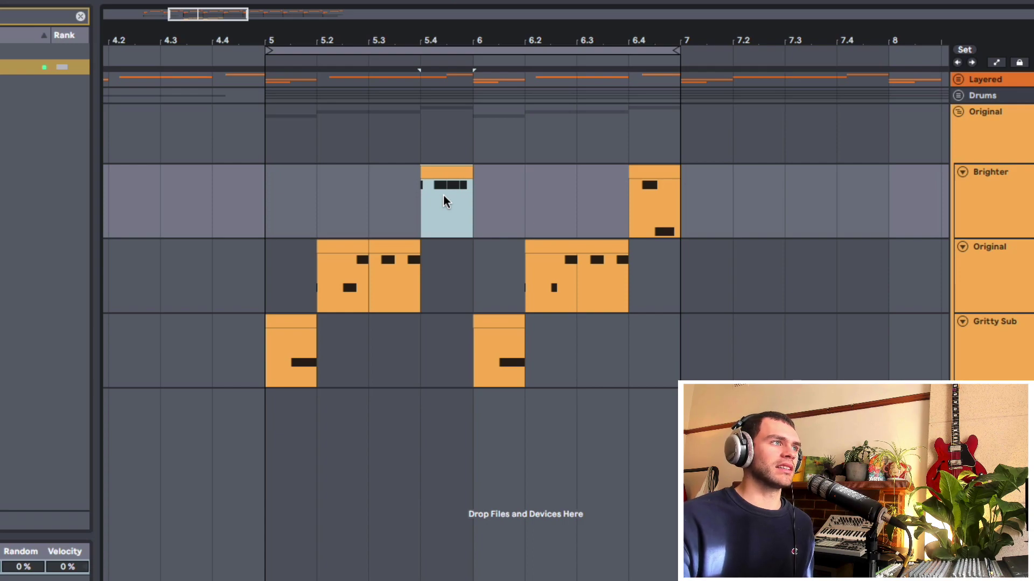
pyautogui.moveTo(428, 211); pyautogui.dragTo(475, 203)
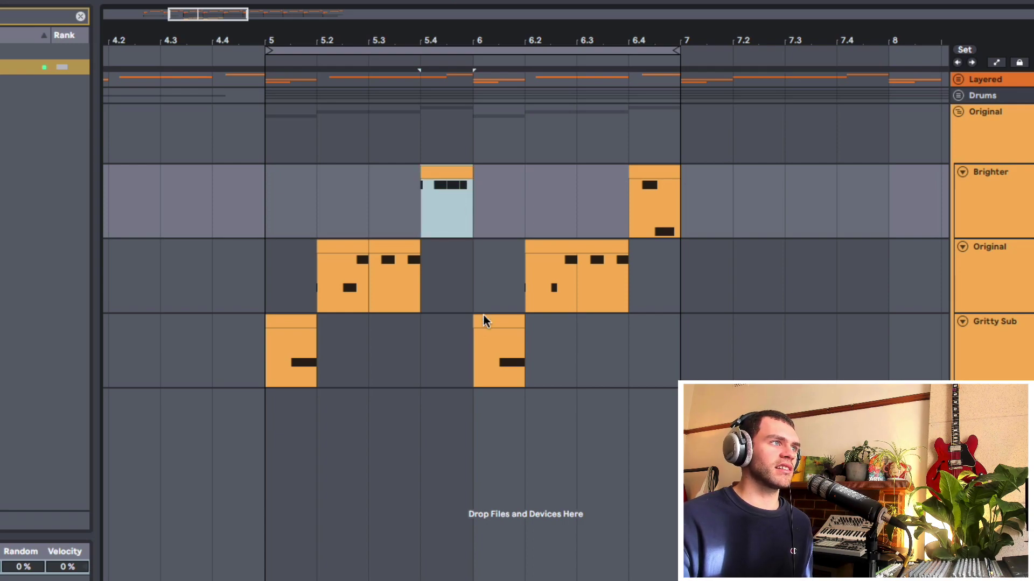
pyautogui.click(517, 363)
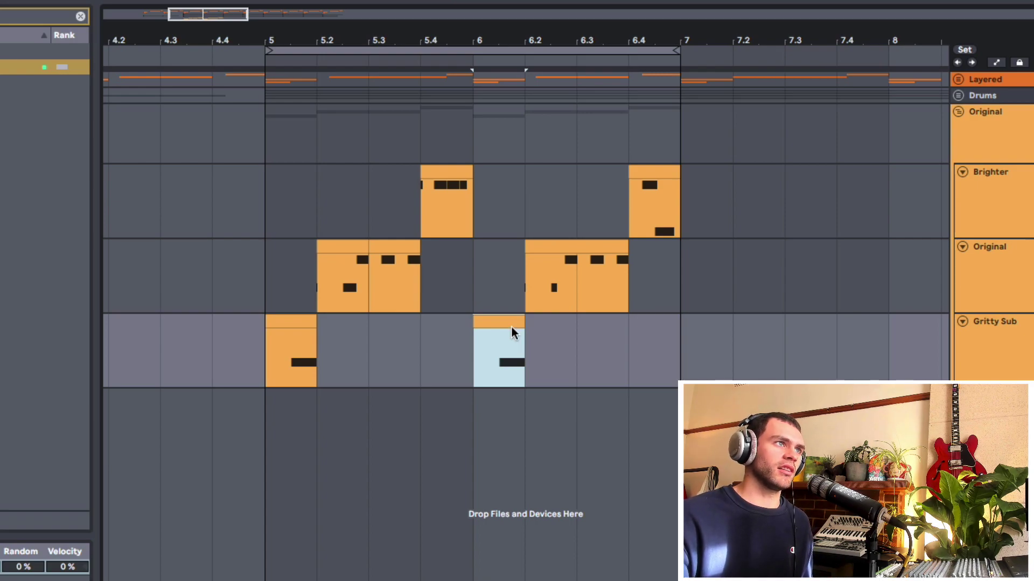
pyautogui.click(291, 286)
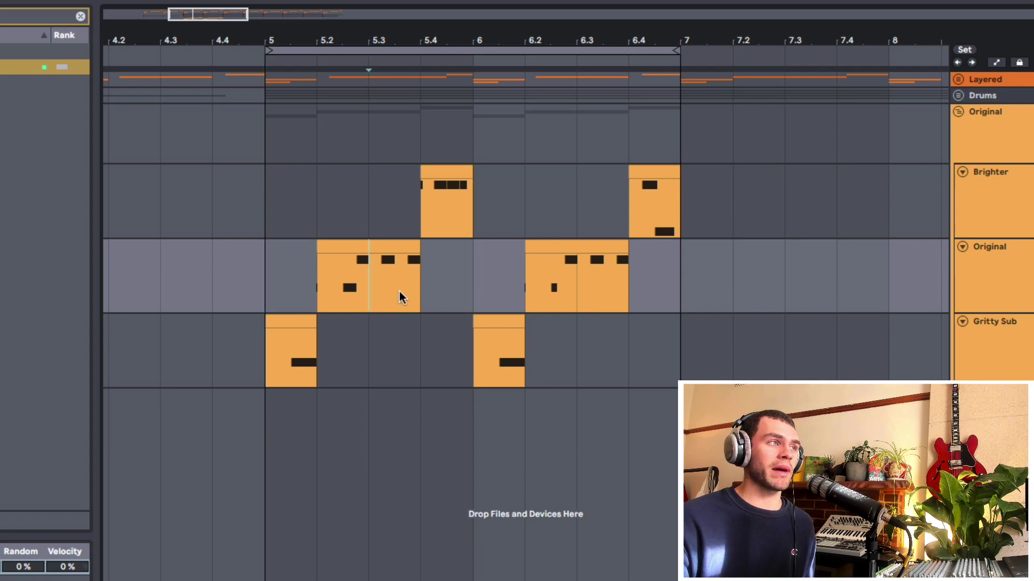
pyautogui.moveTo(421, 290); pyautogui.dragTo(454, 203)
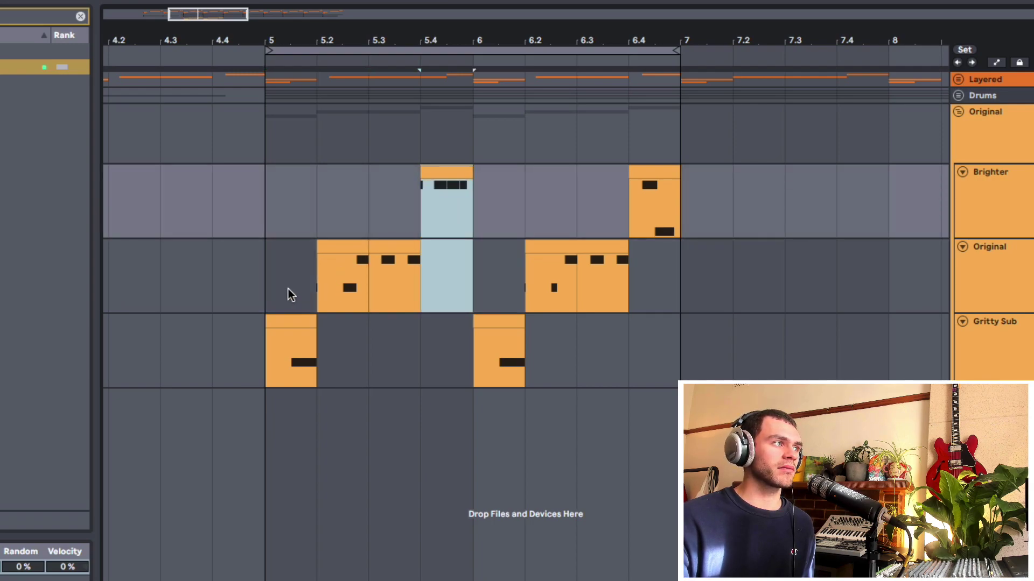
pyautogui.click(292, 293)
pyautogui.press('space')
pyautogui.click(992, 207)
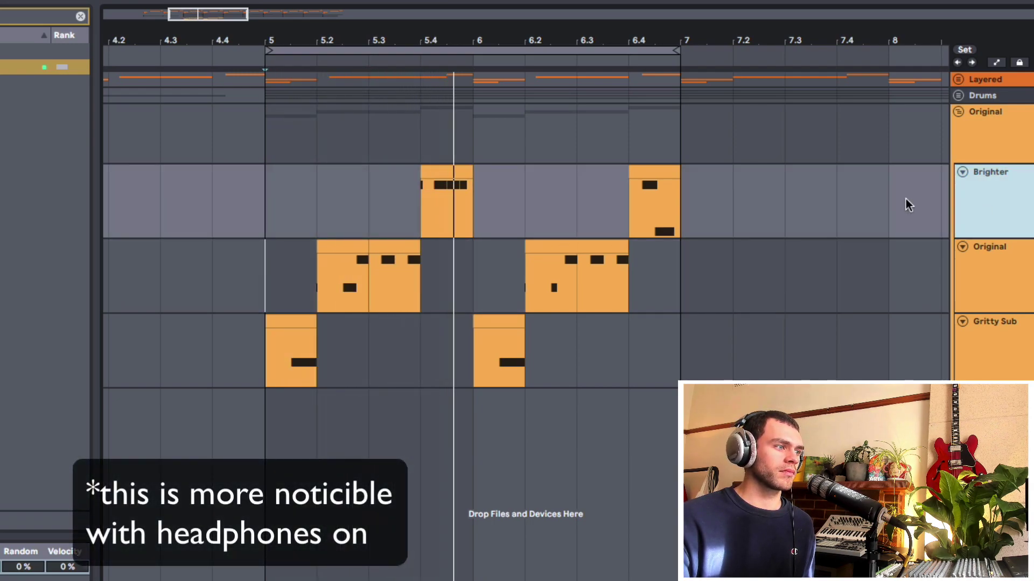
pyautogui.click(538, 580)
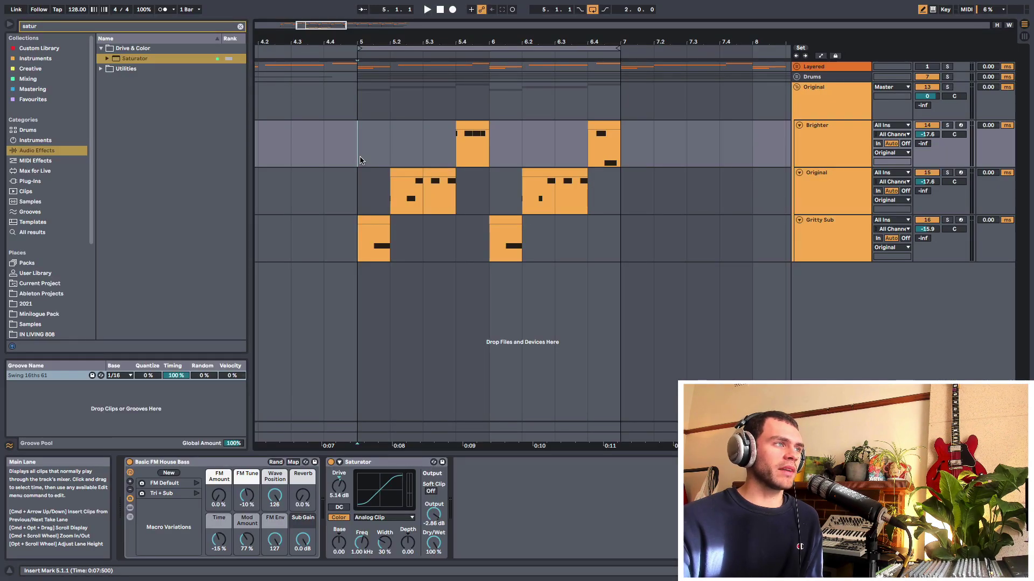
# Compare the devices on the Original, Gritty Sub and Brighter tracks by viewing each track at 5.1.1
pyautogui.click(359, 205)
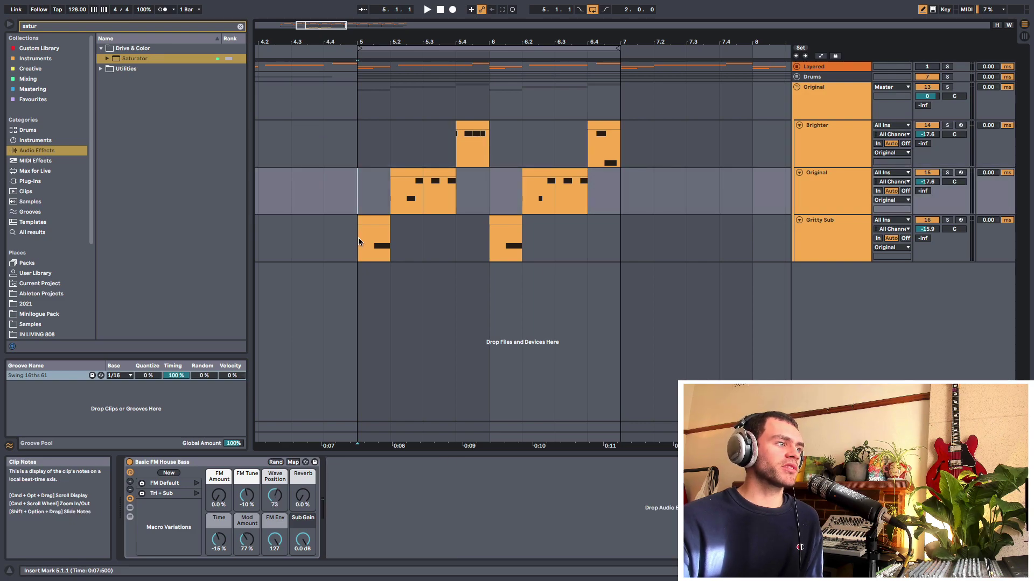
pyautogui.click(357, 242)
pyautogui.click(363, 186)
pyautogui.click(364, 152)
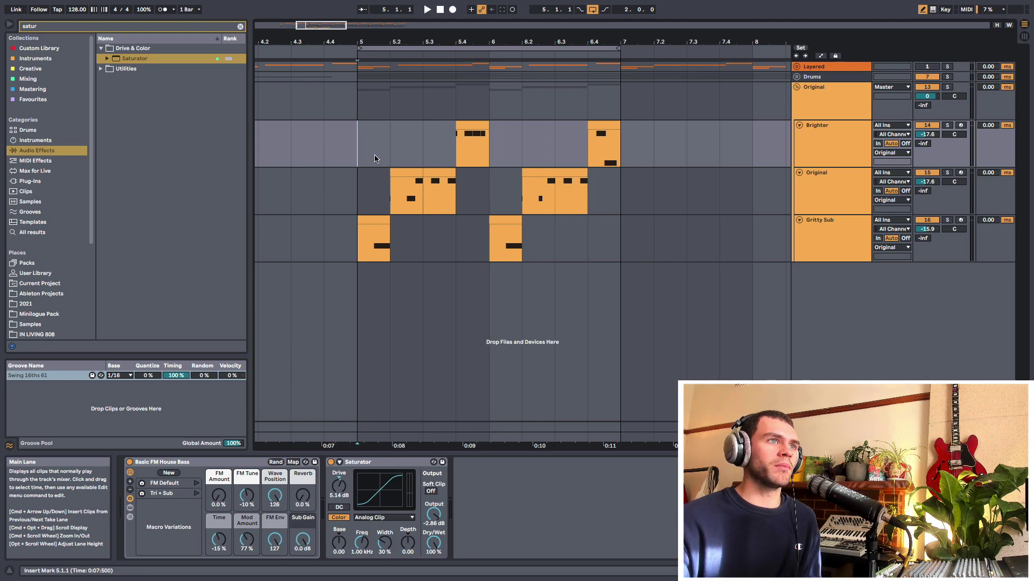
pyautogui.click(455, 153)
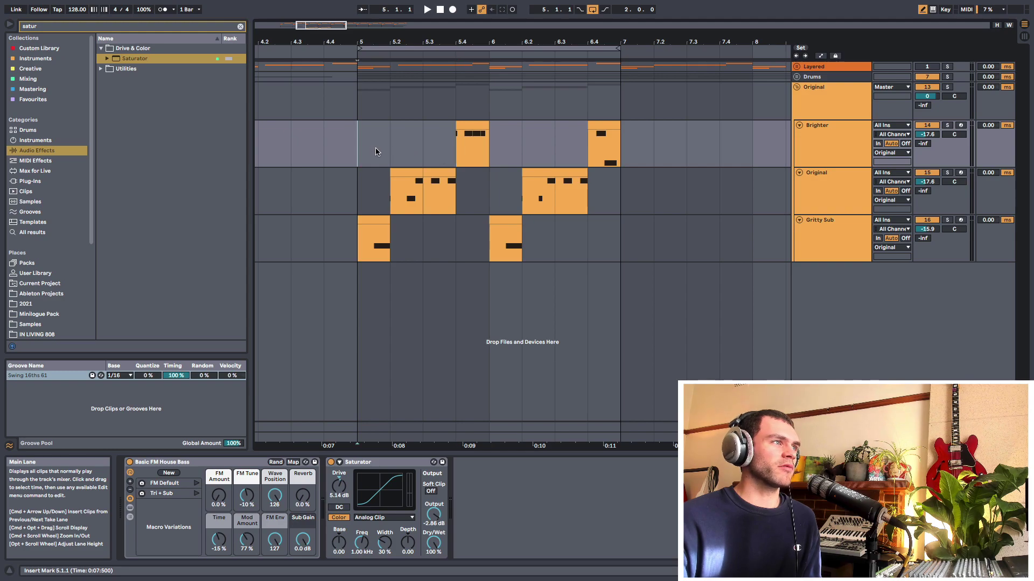
# Add an Echo after Brighter's Saturator and group it into an Audio Effect Rack with its chain list shown
pyautogui.click(240, 26)
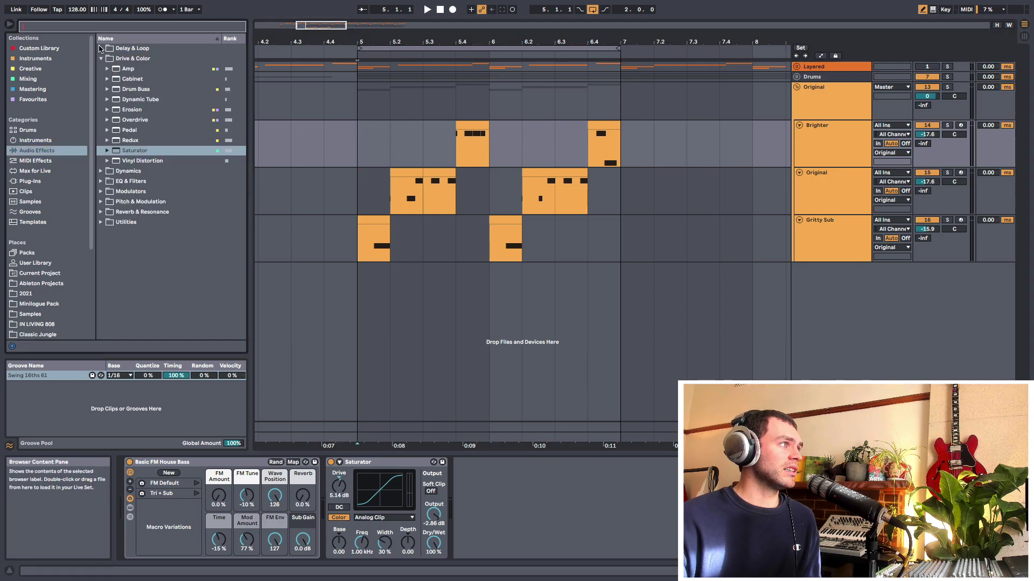
pyautogui.moveTo(546, 500); pyautogui.dragTo(543, 499)
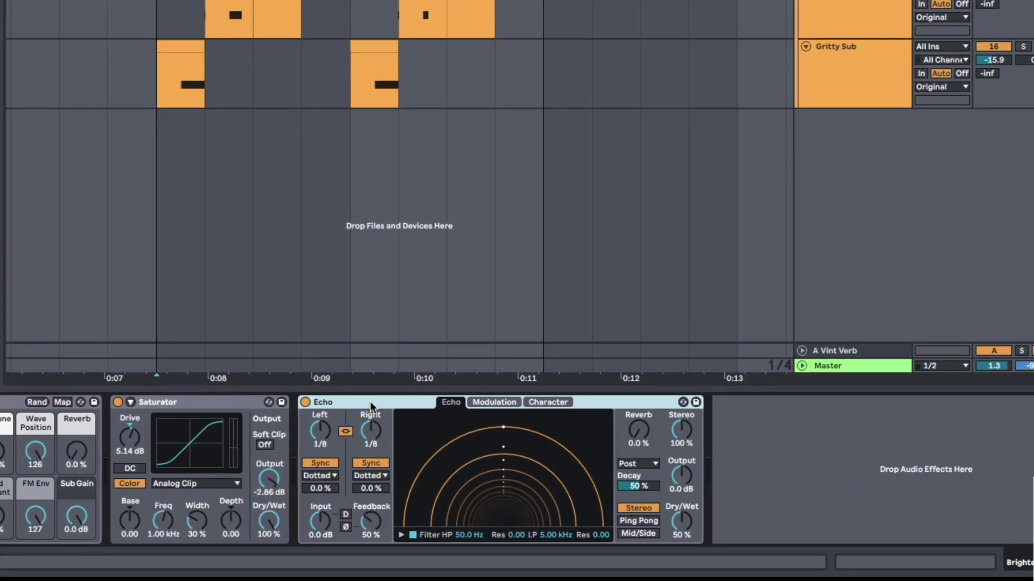
pyautogui.press('super')
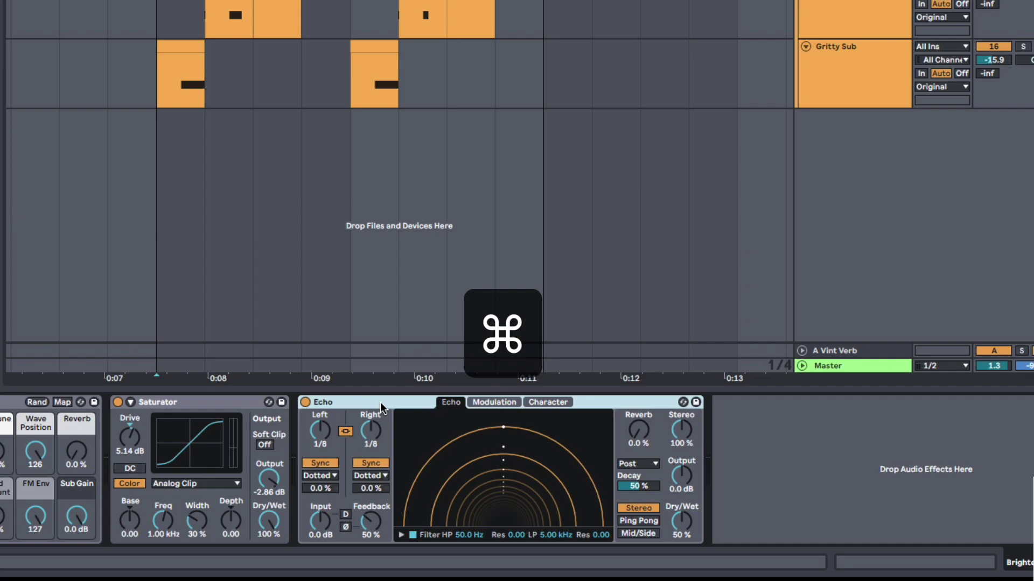
pyautogui.press('super+g')
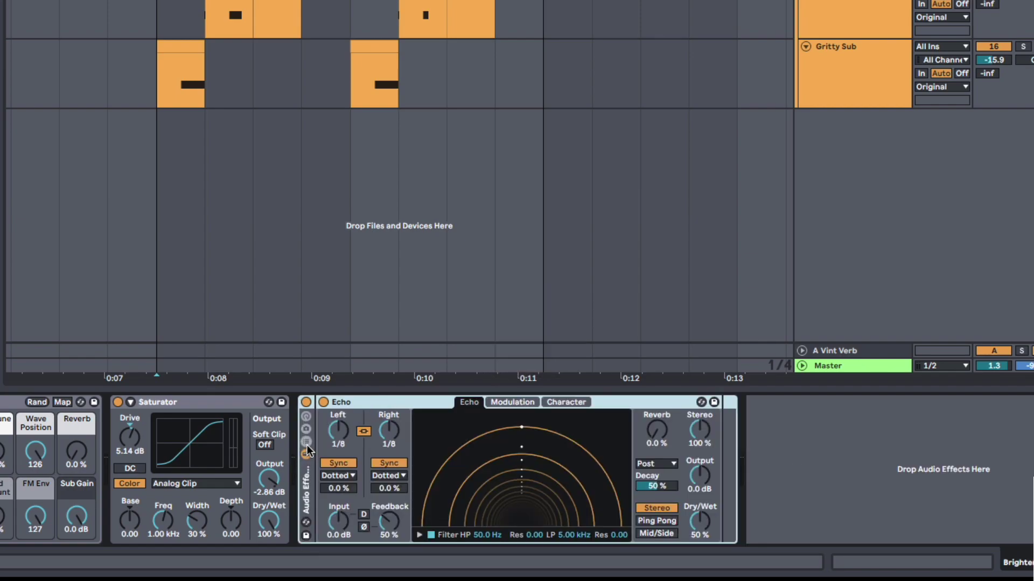
pyautogui.click(307, 444)
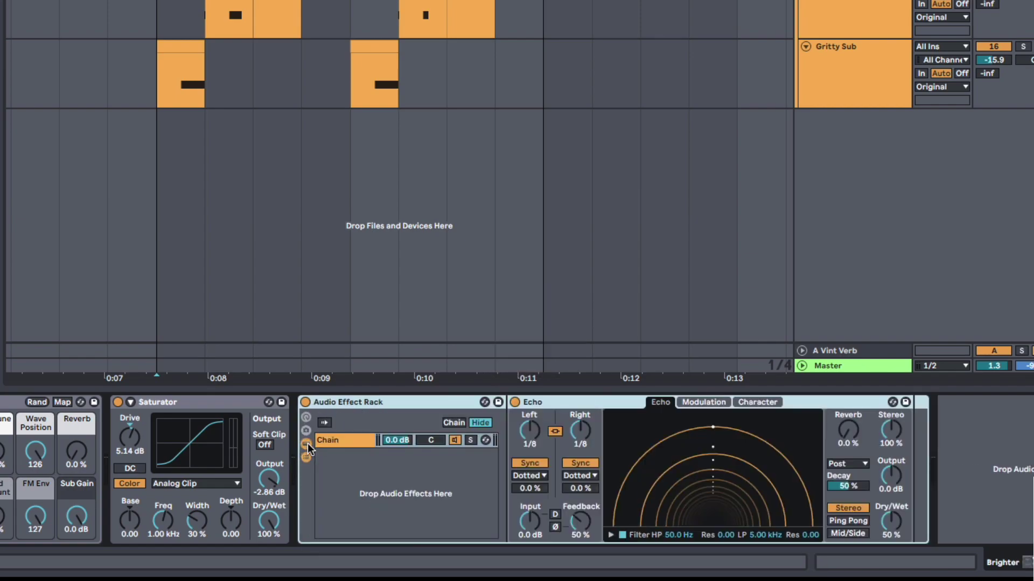
# Create a second, empty chain in the Audio Effect Rack and name it "Dry"
pyautogui.click(371, 473)
pyautogui.press('super+t')
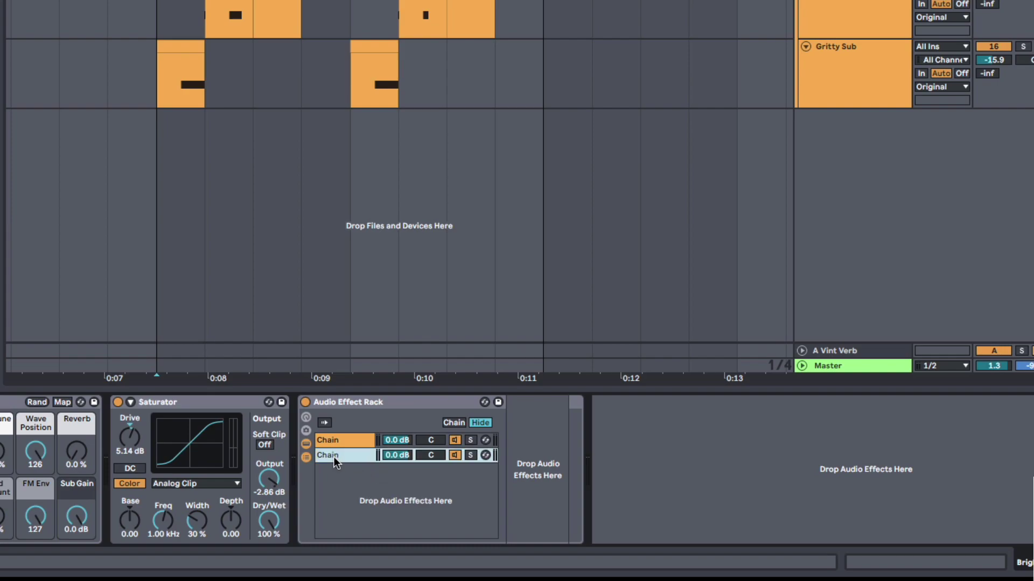
pyautogui.write('Dry')
pyautogui.press('Return')
# Set the Echo's Dry/Wet to 100% and lower the volume of its chain to -10.6 dB
pyautogui.click(340, 440)
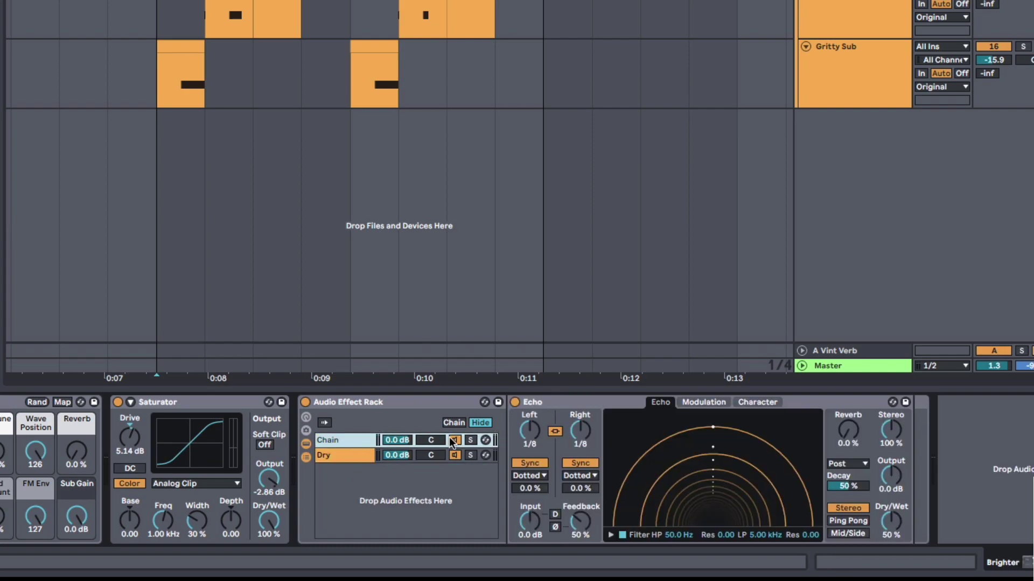
pyautogui.click(892, 527)
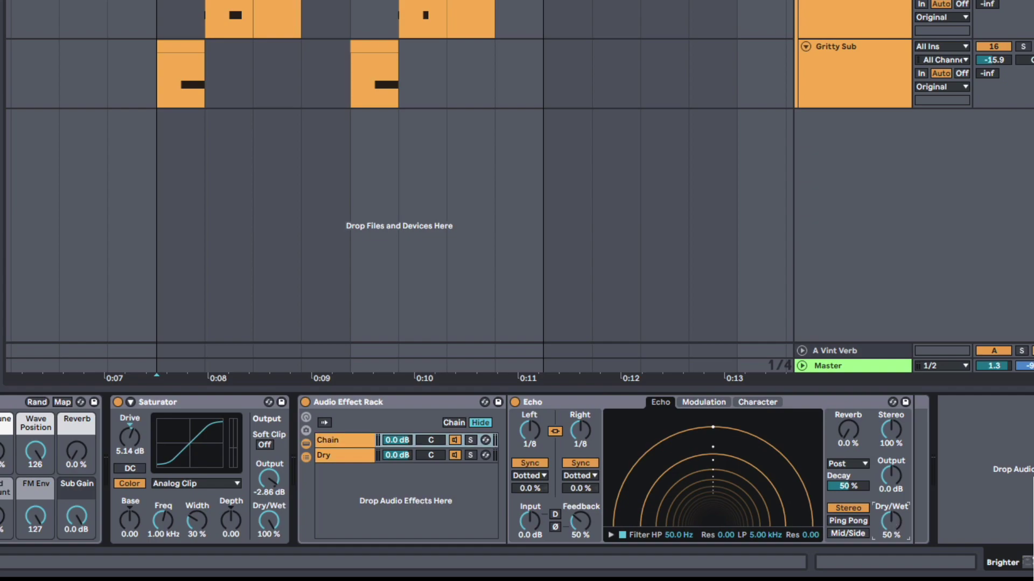
pyautogui.click(401, 441)
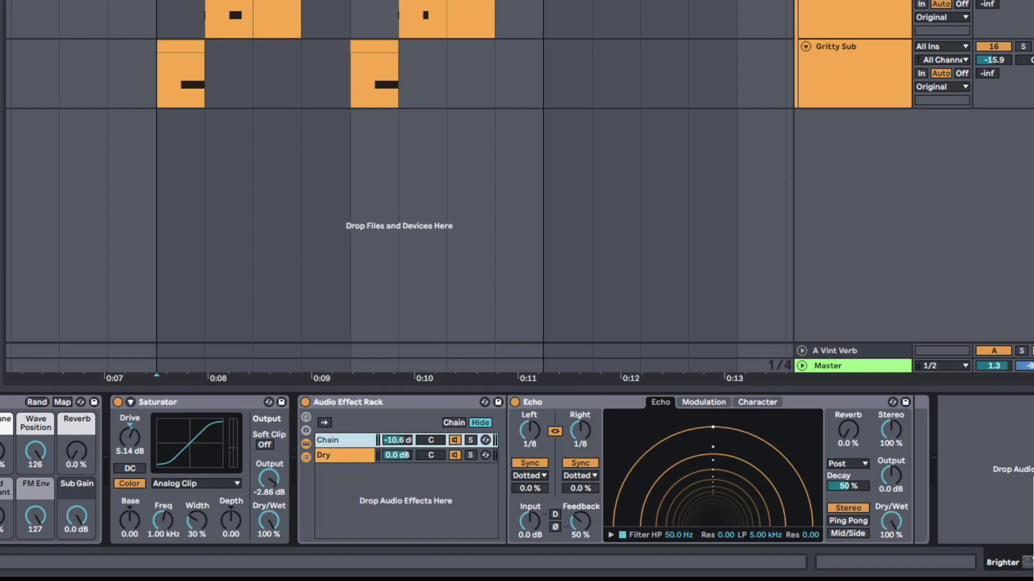
# Show the Echo's filter curve and narrow it to a 562 Hz high-pass and a 3.58 kHz low-pass
pyautogui.click(610, 536)
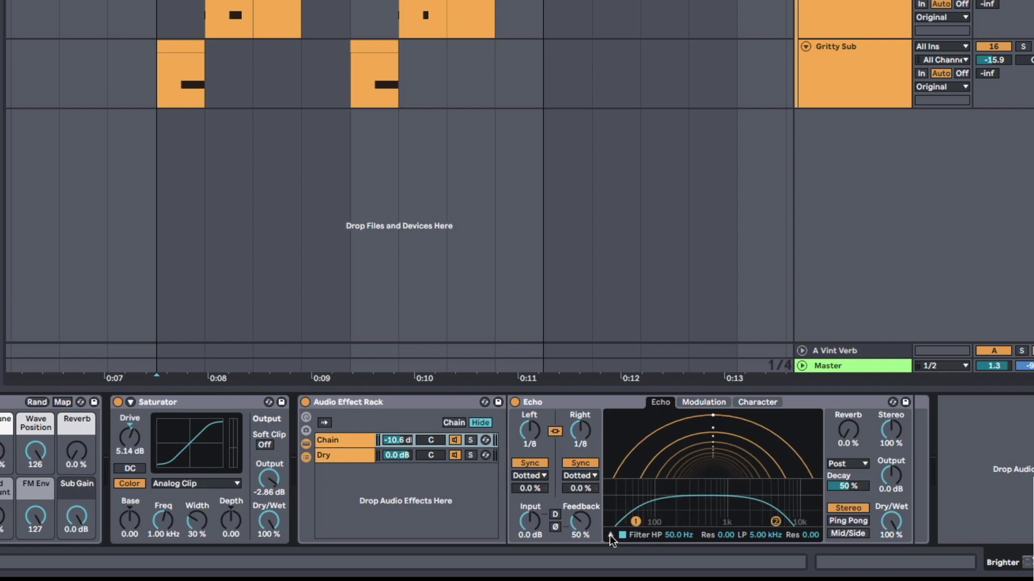
pyautogui.moveTo(636, 521); pyautogui.dragTo(708, 516)
pyautogui.moveTo(775, 522); pyautogui.dragTo(767, 519)
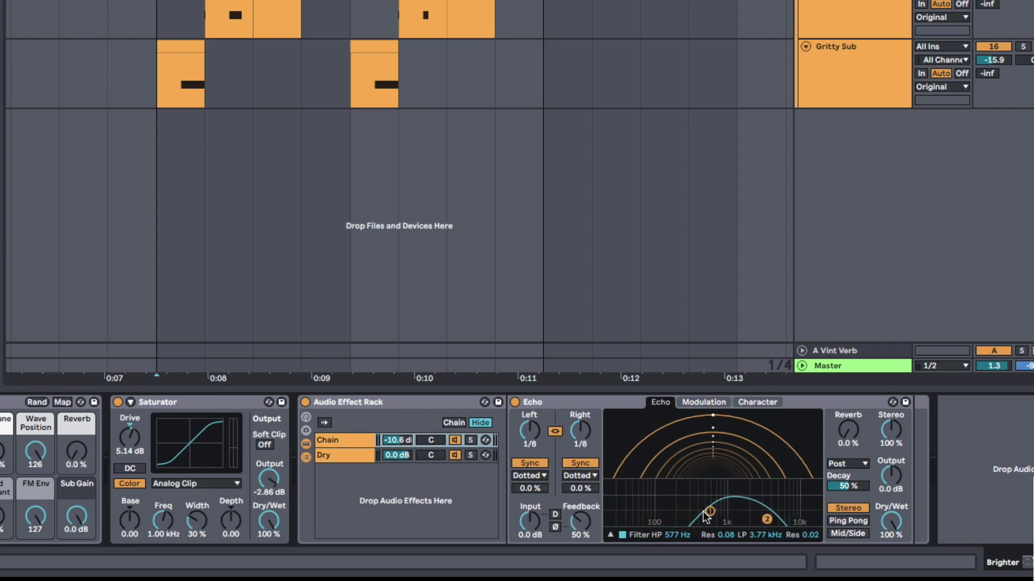
pyautogui.moveTo(715, 517); pyautogui.dragTo(708, 507)
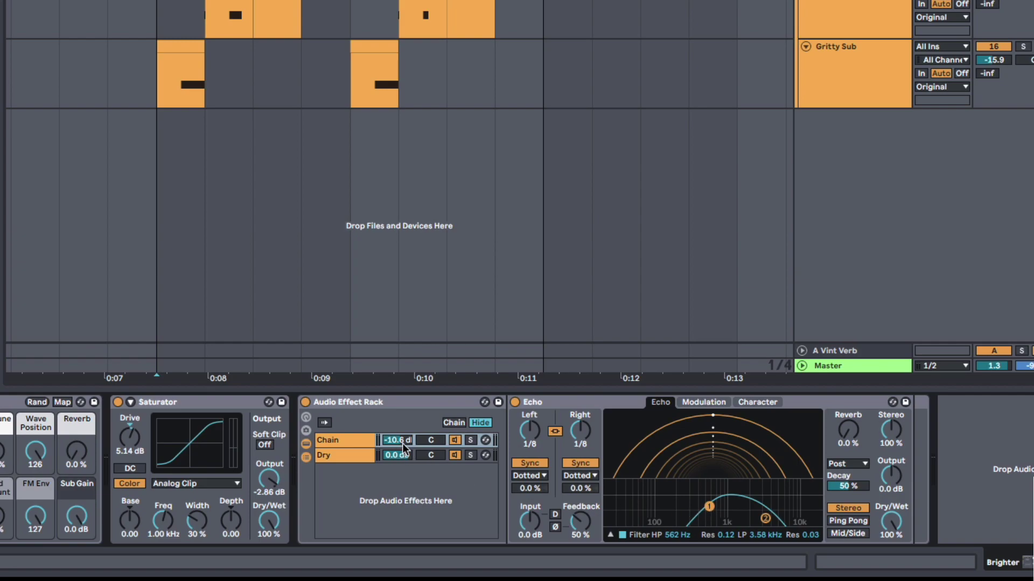
# During playback, switch the Echo's sync mode to Notes and set both delay times to 1/4
pyautogui.press('space')
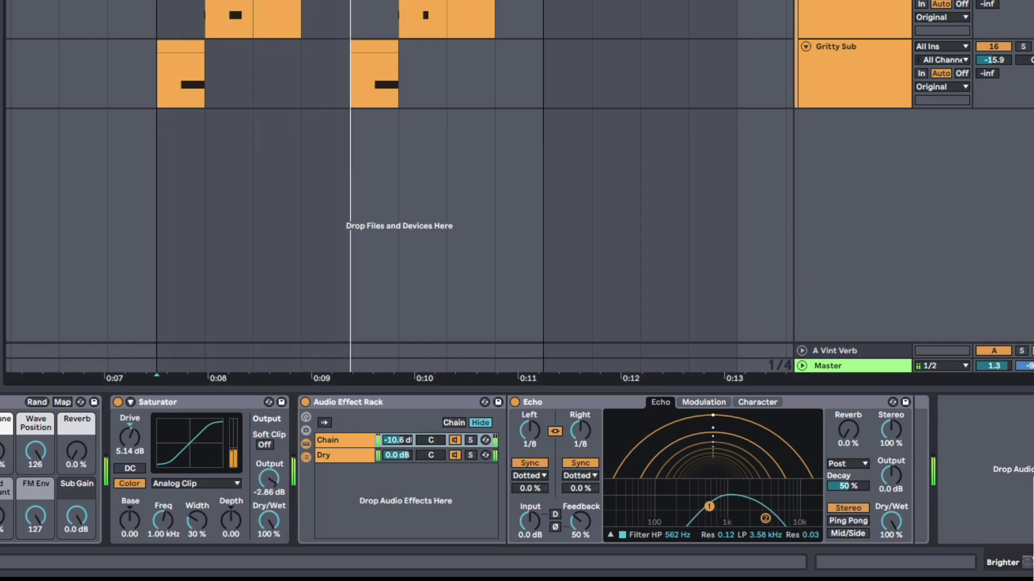
pyautogui.click(587, 479)
pyautogui.click(590, 481)
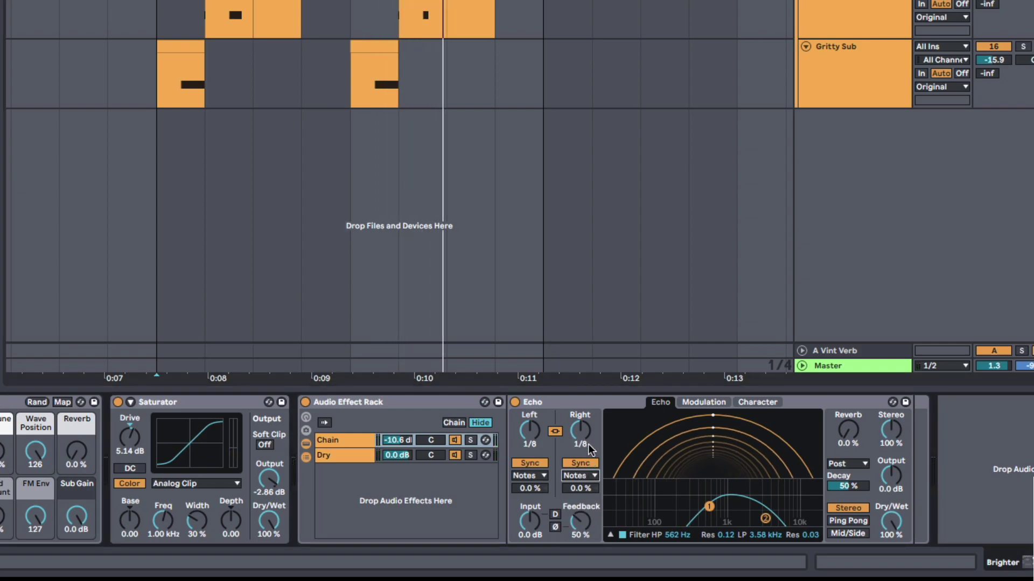
pyautogui.moveTo(580, 431); pyautogui.dragTo(580, 426)
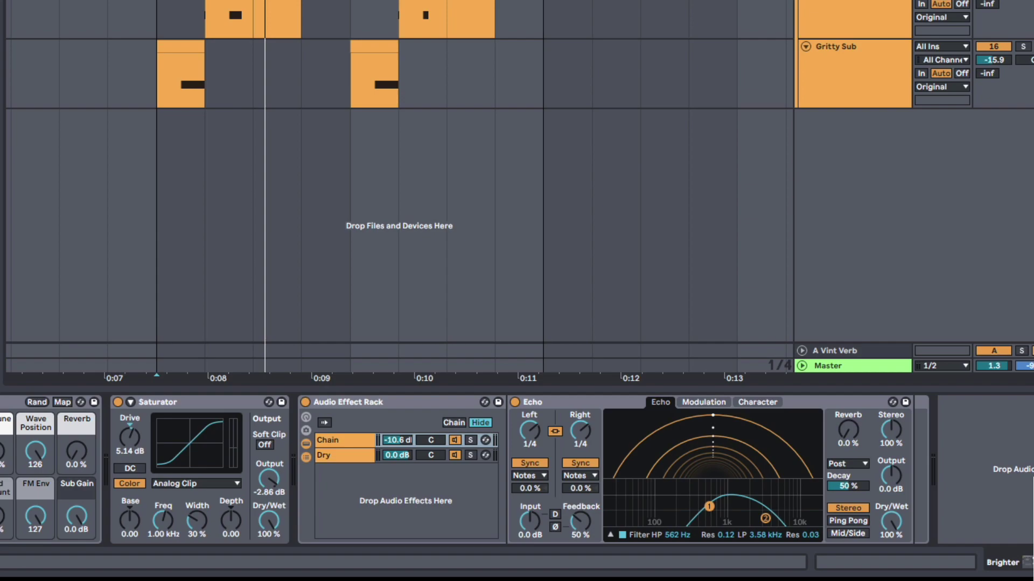
# Add a Reverb after the Echo in its chain and solo the Brighter track
pyautogui.moveTo(614, 296); pyautogui.dragTo(922, 467)
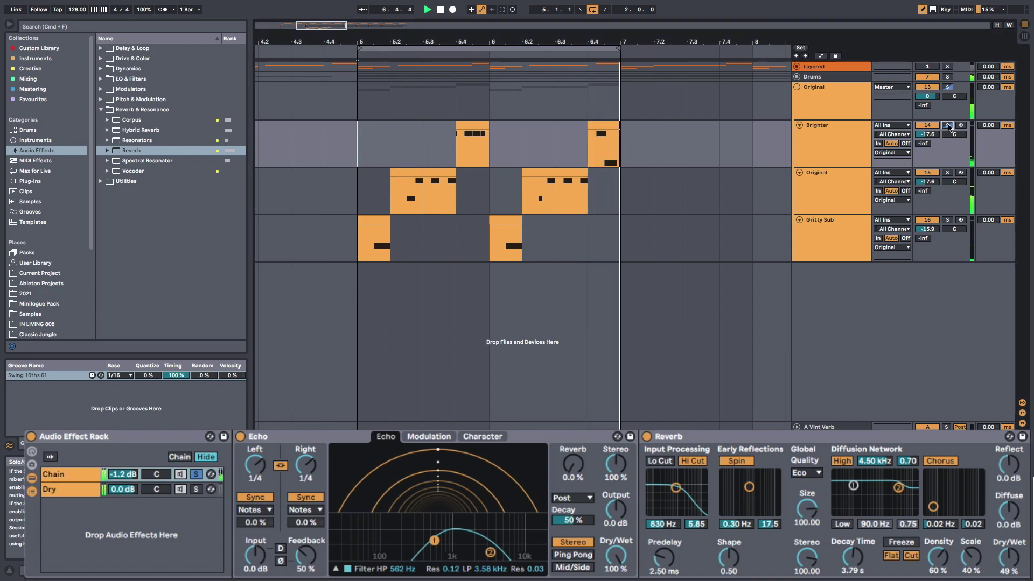
pyautogui.click(948, 125)
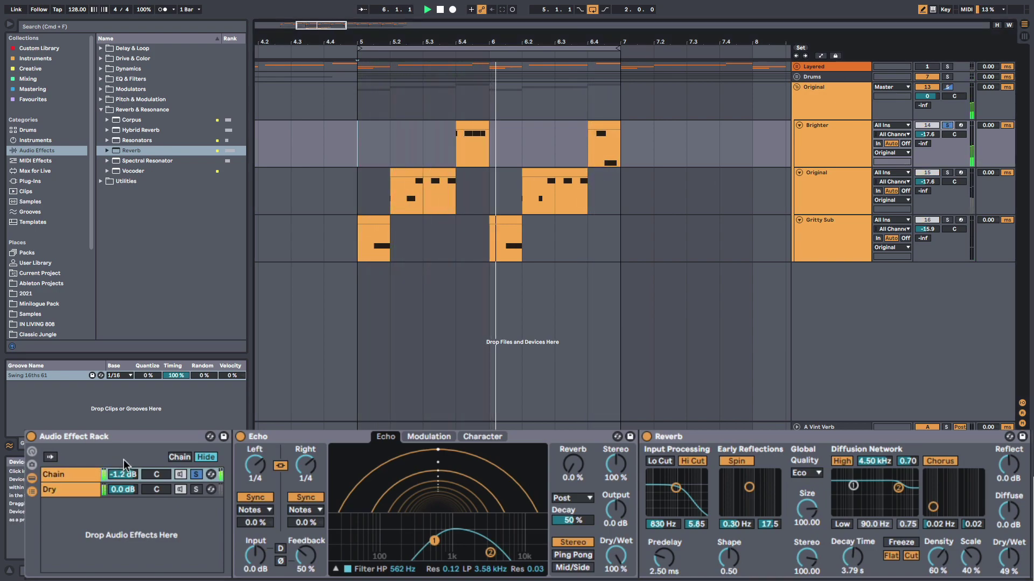
# Adjust the Reverb's decay time, quality and size, and set the Echo chain's volume to -1.0 dB
pyautogui.moveTo(853, 570); pyautogui.dragTo(853, 576)
pyautogui.click(806, 472)
pyautogui.click(806, 514)
pyautogui.click(114, 474)
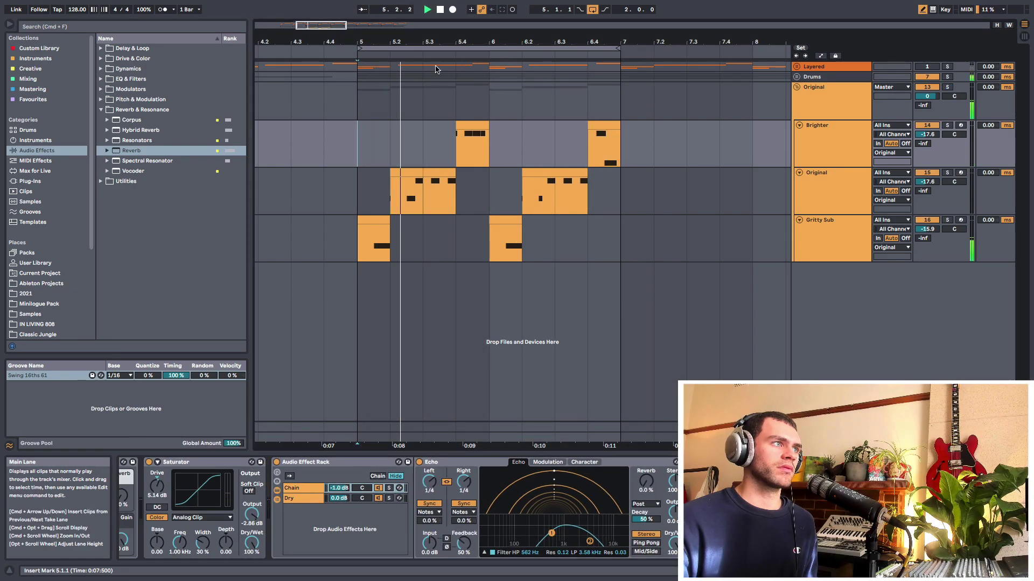
# Stop playback and select the Gritty Sub track to show its devices
pyautogui.moveTo(453, 43); pyautogui.dragTo(453, 25)
pyautogui.press('space')
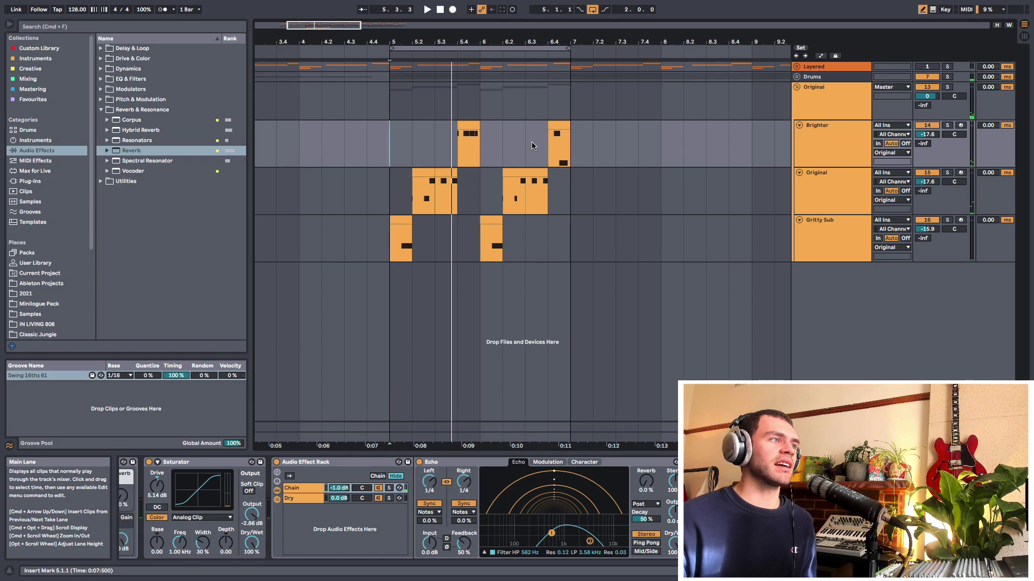
pyautogui.click(837, 189)
pyautogui.click(400, 254)
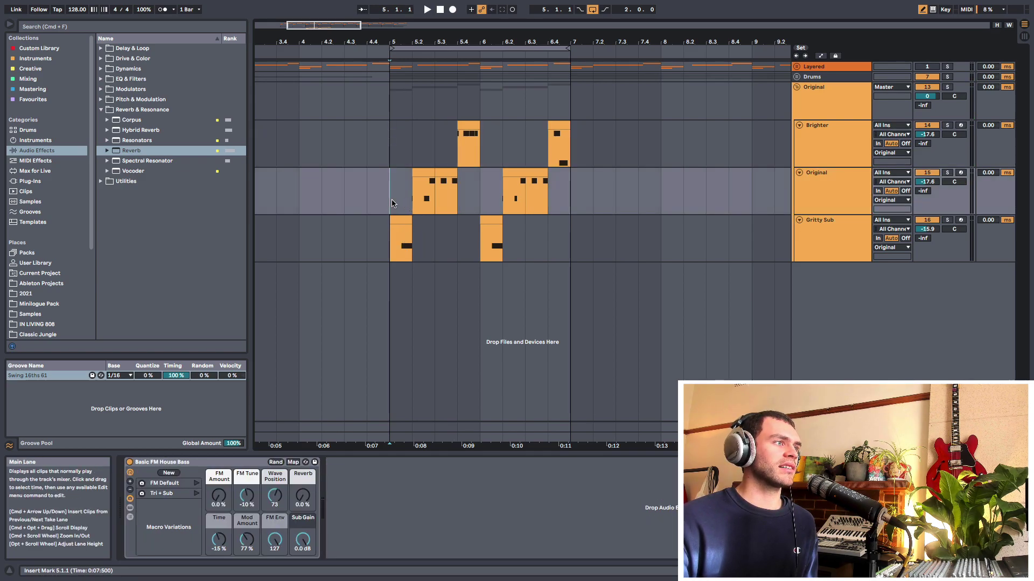
pyautogui.click(797, 244)
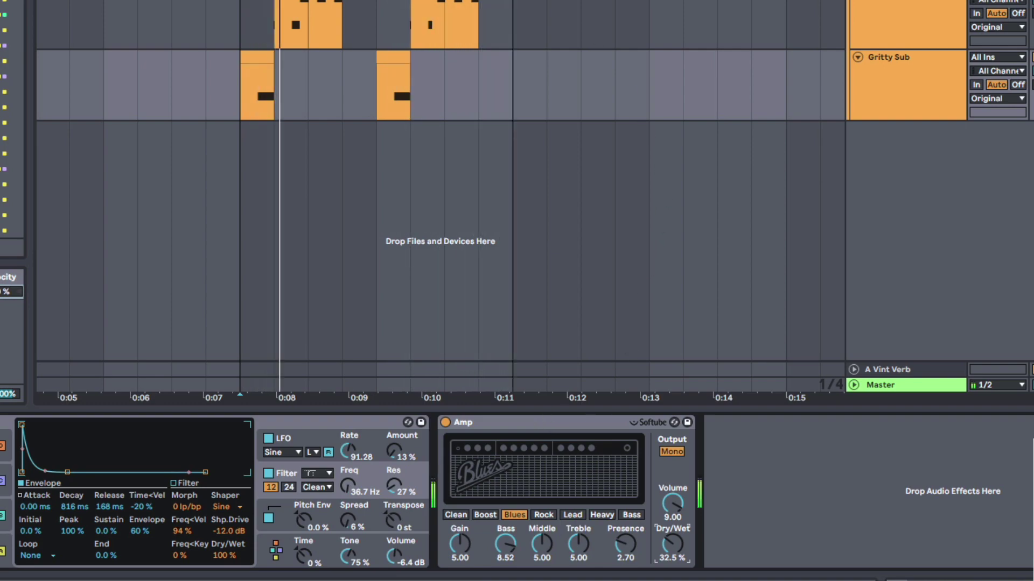
# Insert a new MIDI track directly below the Gritty Sub track
pyautogui.moveTo(421, 1); pyautogui.dragTo(427, 21)
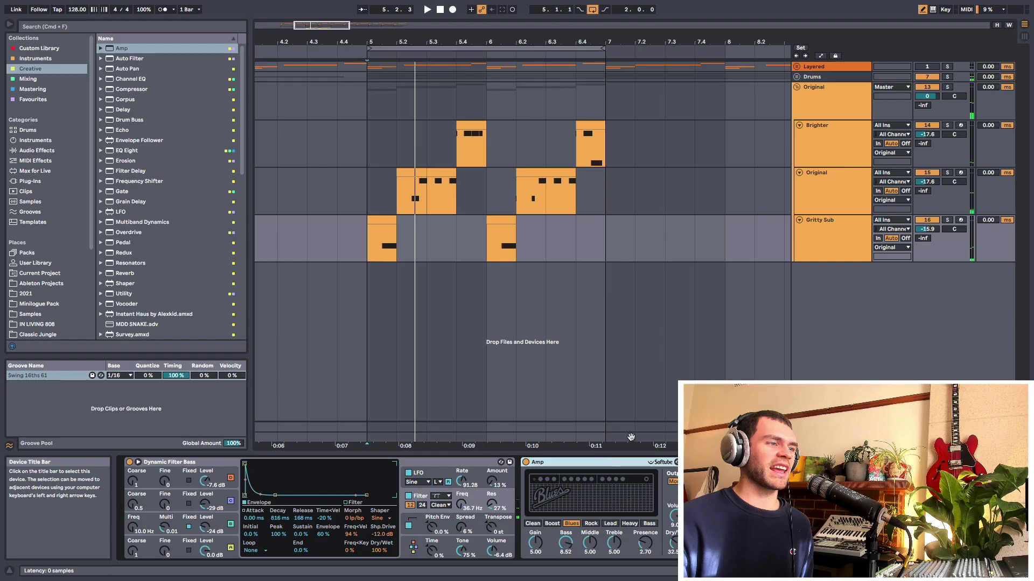
pyautogui.click(825, 244)
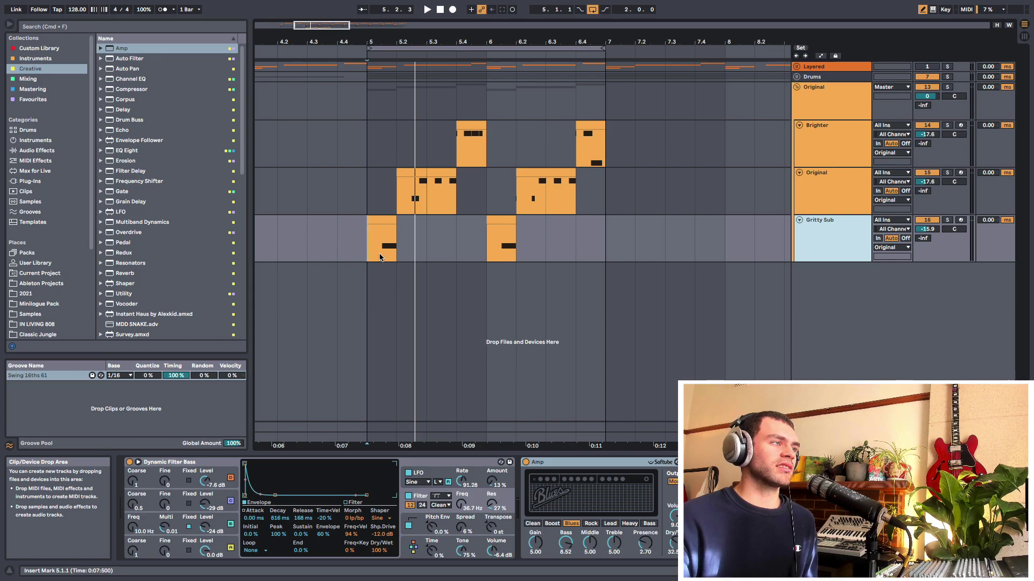
pyautogui.press('space')
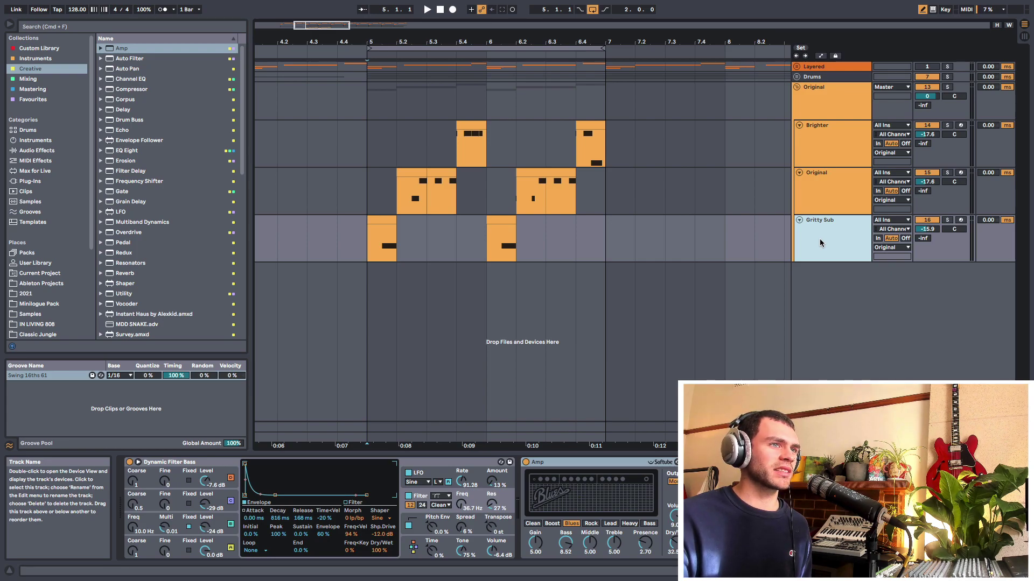
pyautogui.press('super+shift+t')
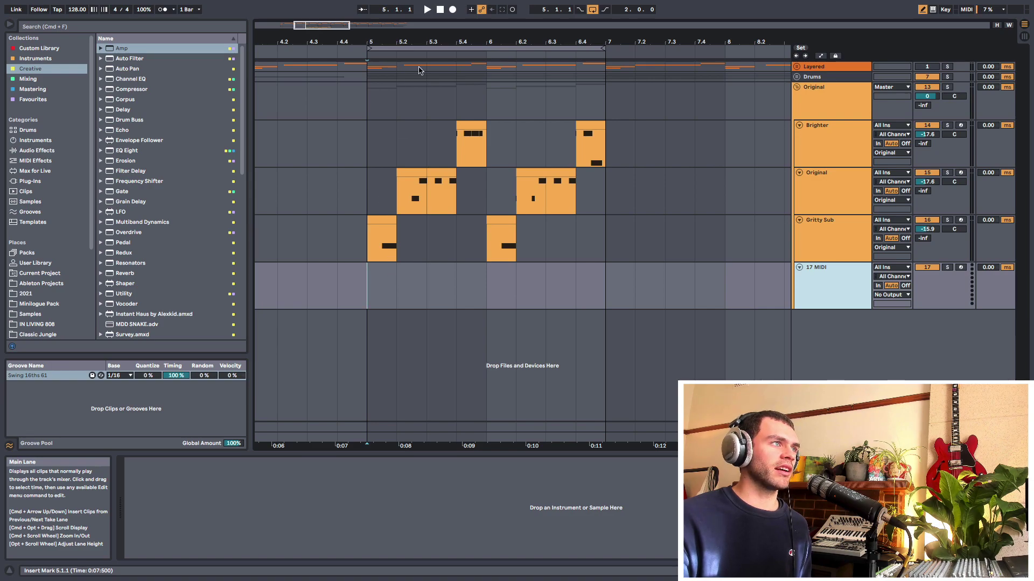
# Examine the Kick pattern in the Drums group at 5.1 and compare it with the first beat on the new MIDI track
pyautogui.click(797, 77)
pyautogui.moveTo(375, 42); pyautogui.dragTo(375, 81)
pyautogui.moveTo(356, 132); pyautogui.dragTo(441, 145)
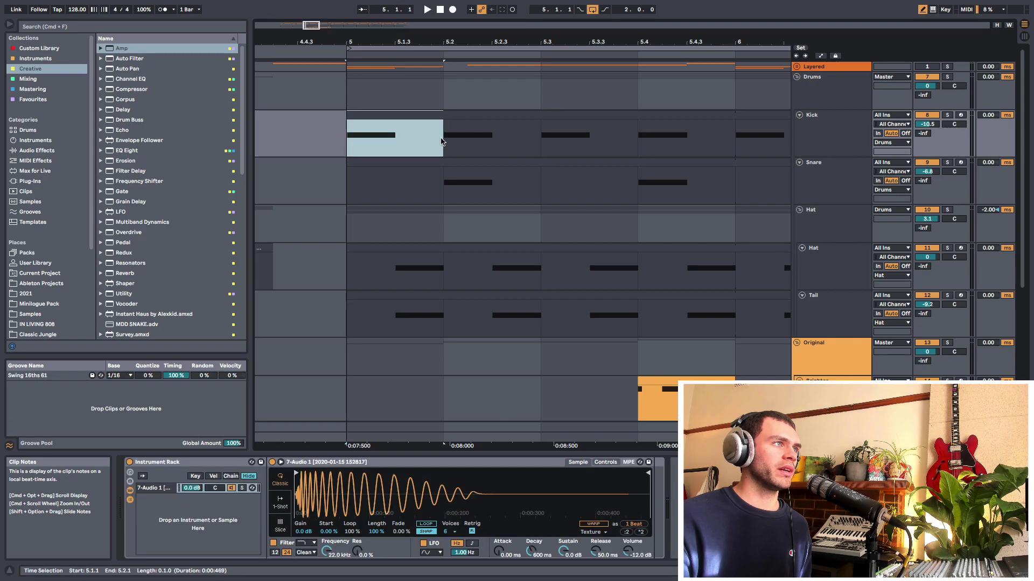
pyautogui.click(797, 77)
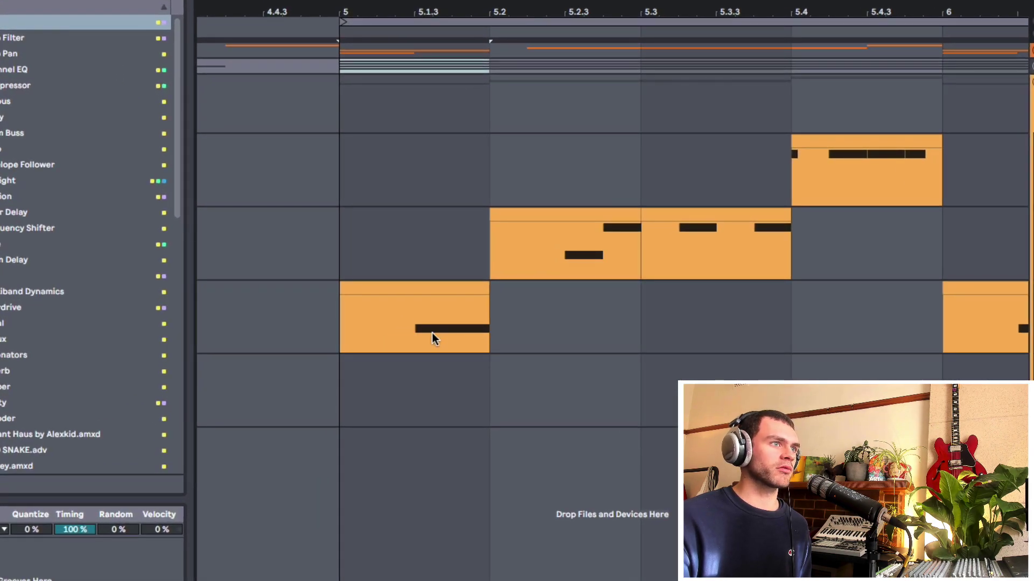
pyautogui.moveTo(328, 405); pyautogui.dragTo(413, 400)
pyautogui.moveTo(472, 19); pyautogui.dragTo(469, 52)
pyautogui.moveTo(416, 416); pyautogui.dragTo(498, 405)
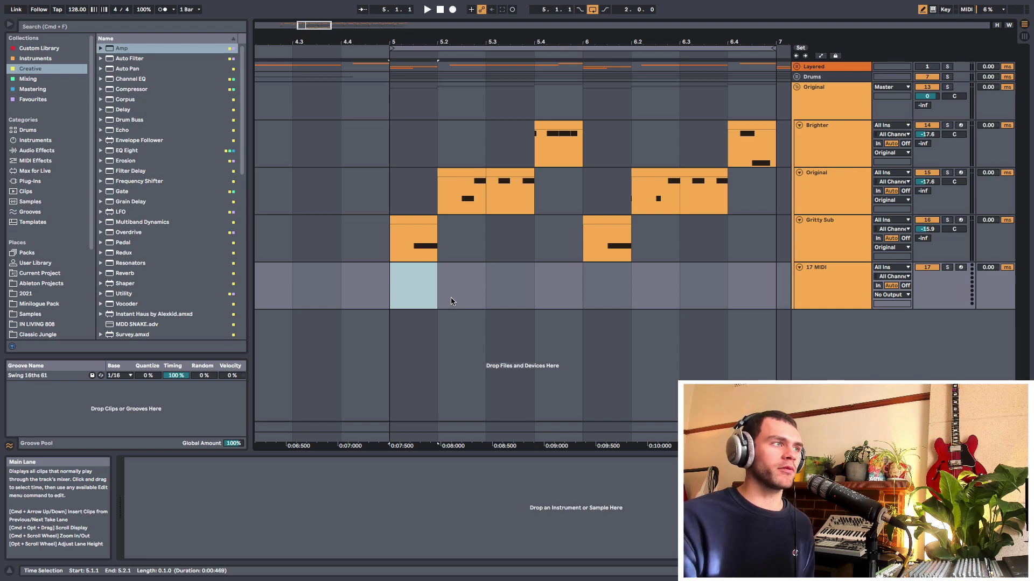
pyautogui.click(392, 291)
# Browse Operator's Bass presets among the instruments and search for "sub"
pyautogui.click(33, 58)
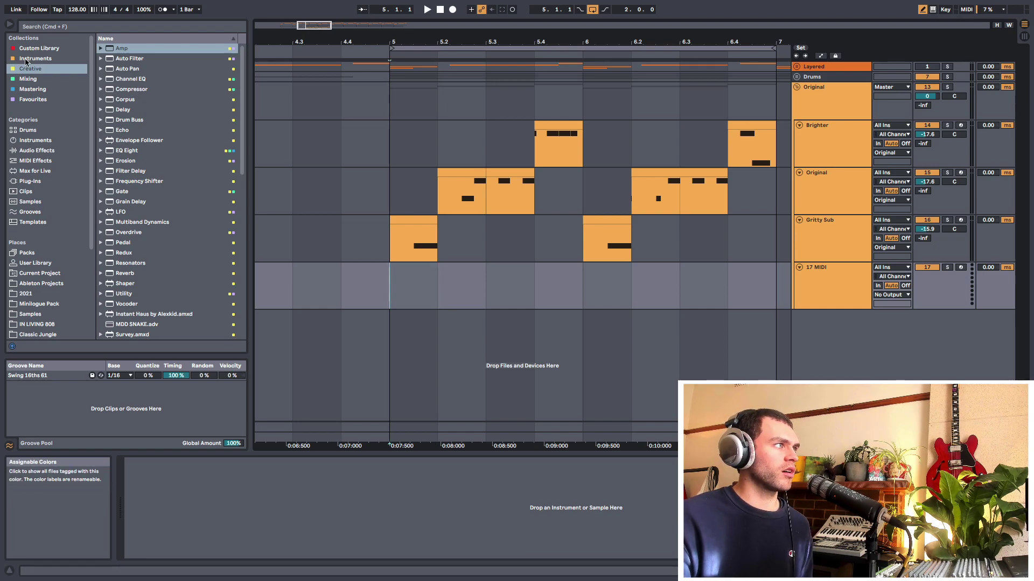
pyautogui.click(123, 82)
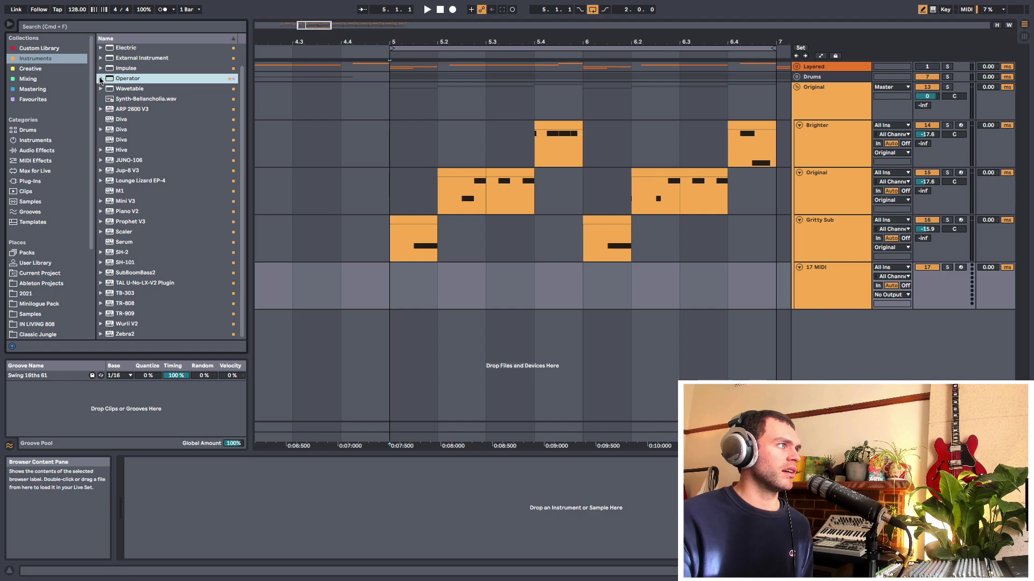
pyautogui.click(101, 79)
pyautogui.scroll(1, 133, 164)
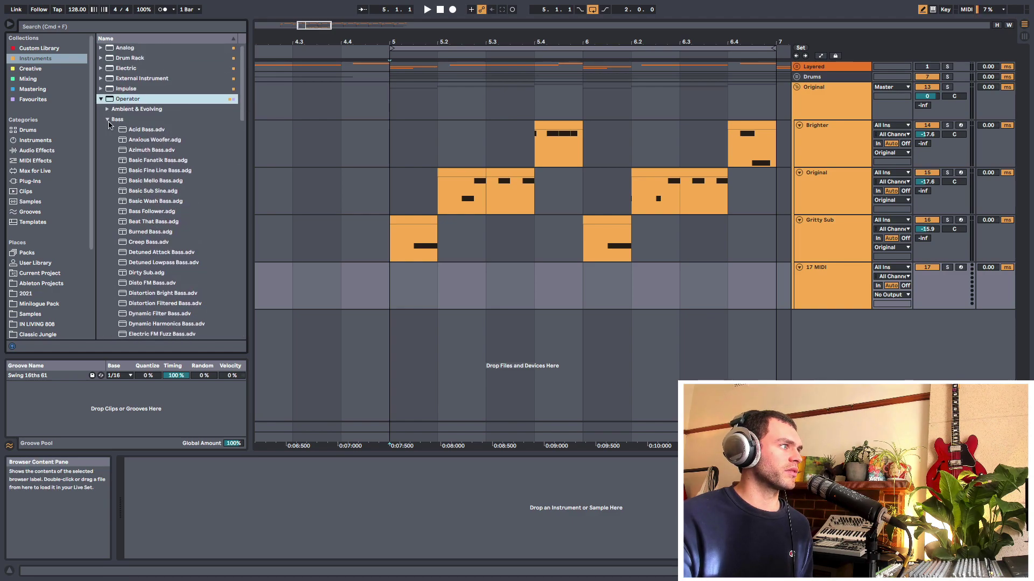
pyautogui.scroll(-6, 113, 162)
pyautogui.scroll(2, 113, 134)
pyautogui.click(99, 26)
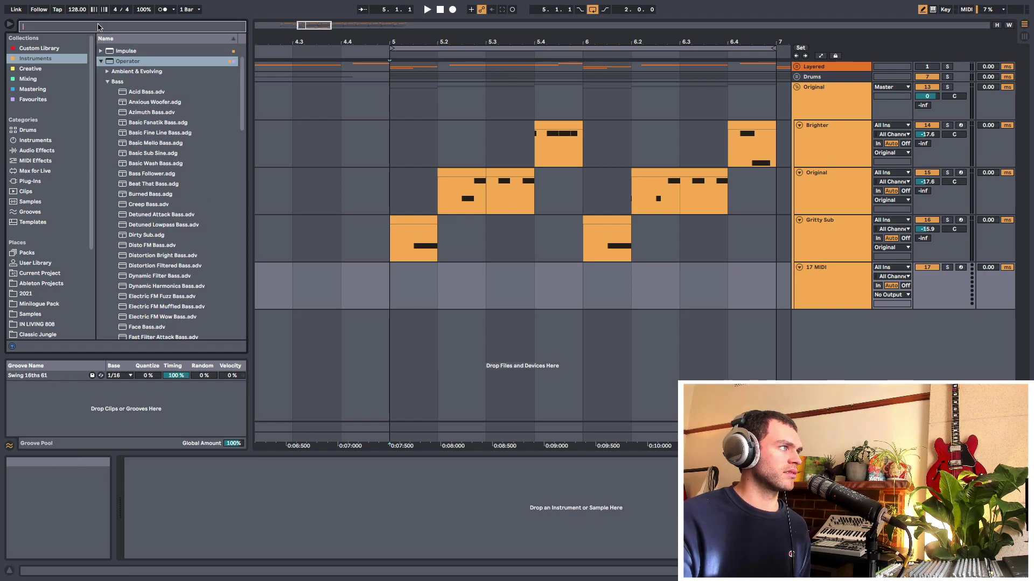
pyautogui.write('sub')
# Preview Operator's sub bass presets and load Sub Sine Bass onto the new MIDI track
pyautogui.click(157, 81)
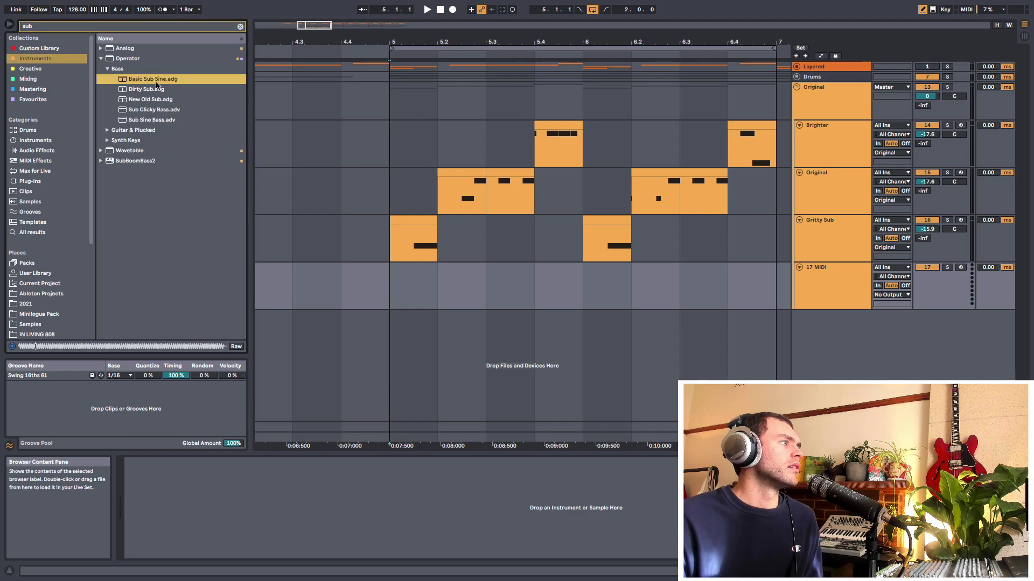
pyautogui.click(160, 119)
pyautogui.click(160, 111)
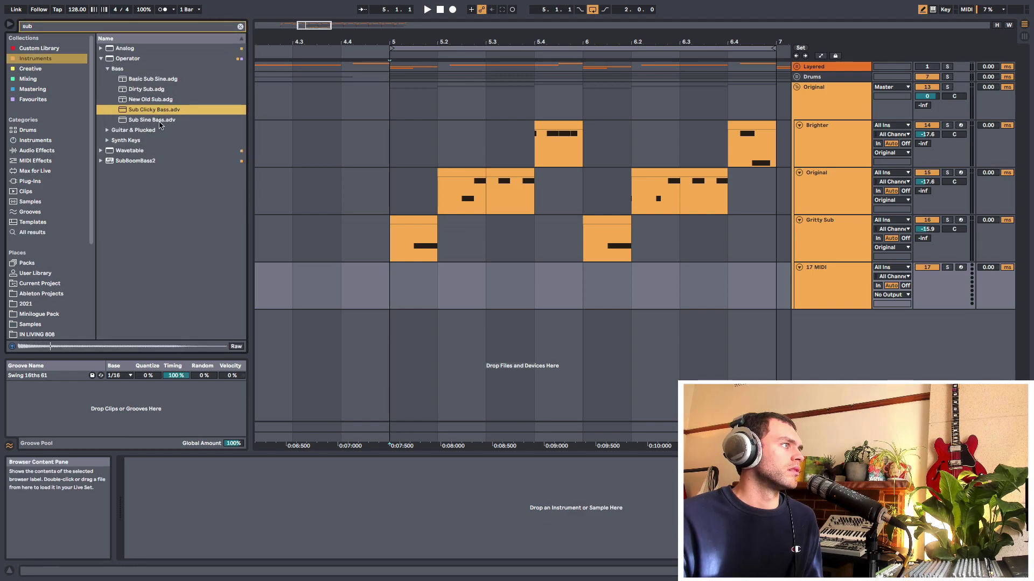
pyautogui.click(162, 124)
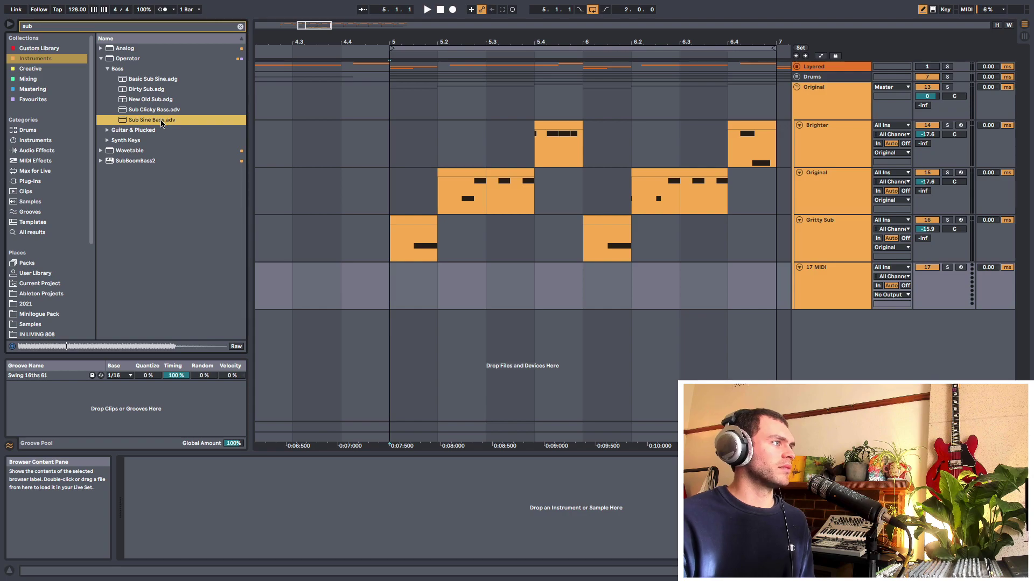
pyautogui.click(832, 276)
pyautogui.doubleClick(159, 119)
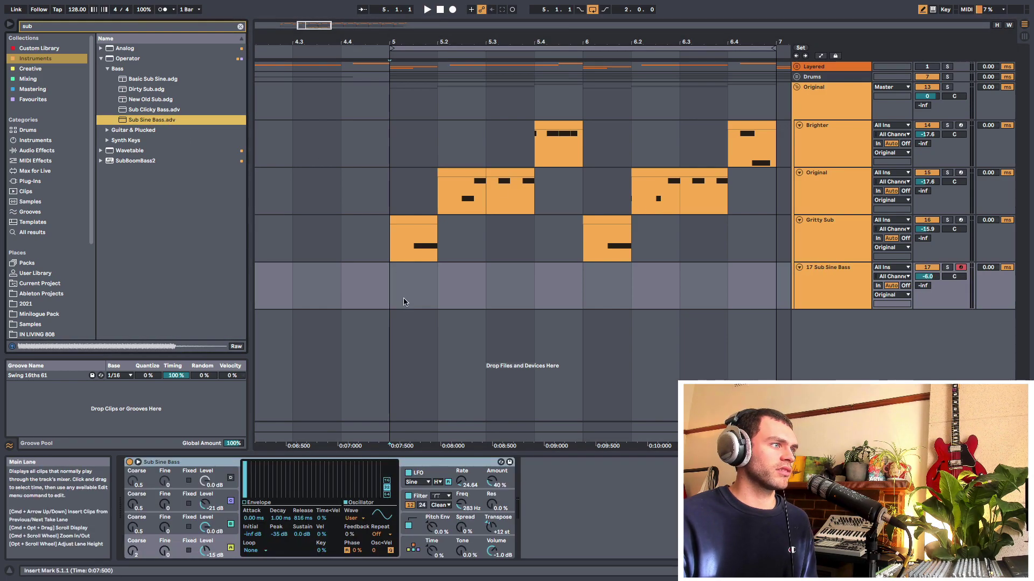
# Create a one-beat MIDI clip at 5.1.1 on the Sub Sine Bass track and fill its first half with duplicated C3 notes
pyautogui.moveTo(390, 286); pyautogui.dragTo(443, 287)
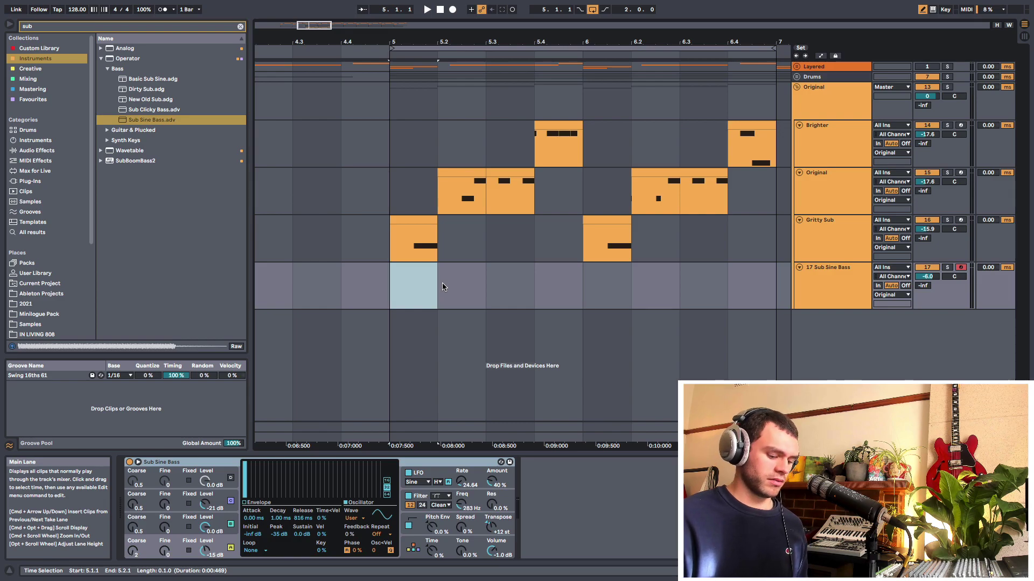
pyautogui.press('super+shift+m')
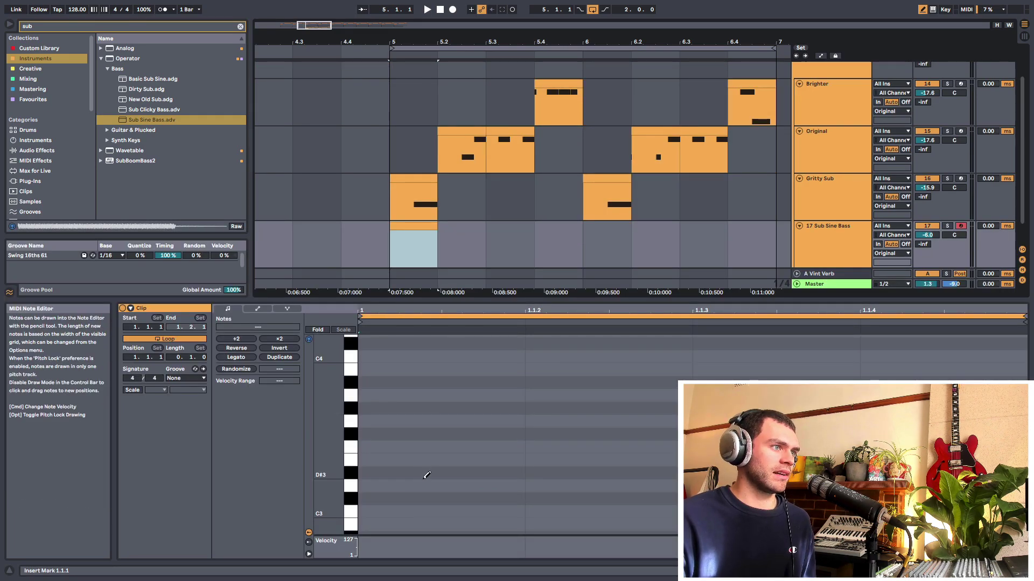
pyautogui.click(421, 504)
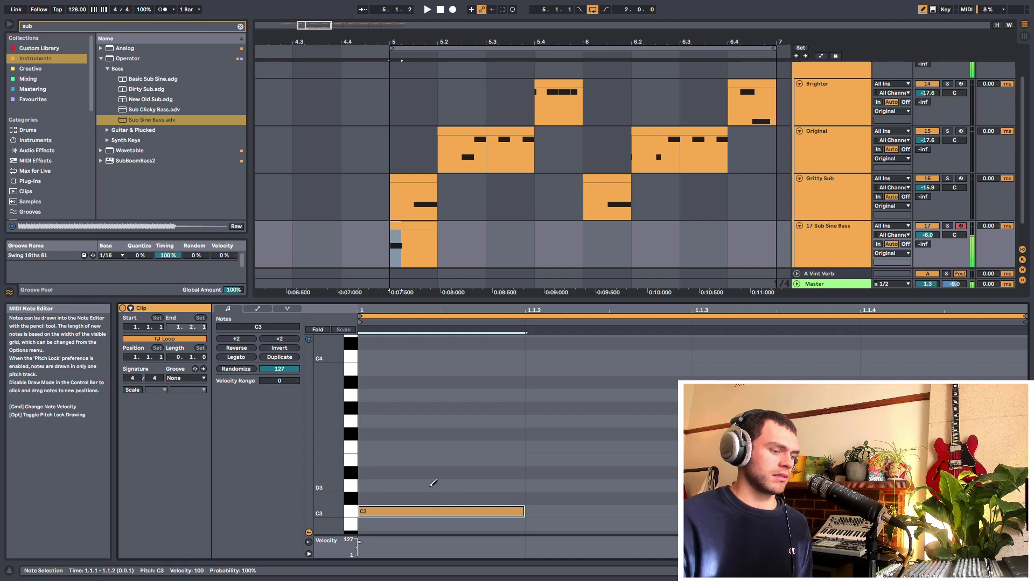
pyautogui.press('super+d')
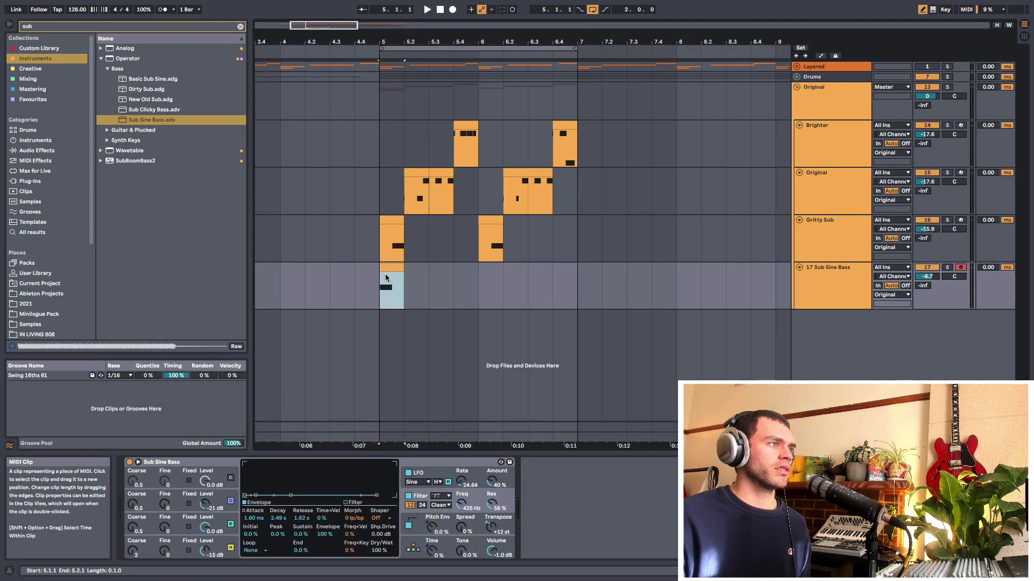
# Copy the Sub Sine Bass clip to the start of bar 6, aligned with the second Gritty Sub clip
pyautogui.scroll(2, 406, 53)
pyautogui.click(395, 264)
pyautogui.press('super+c')
pyautogui.click(486, 287)
pyautogui.press('super+v')
pyautogui.click(483, 302)
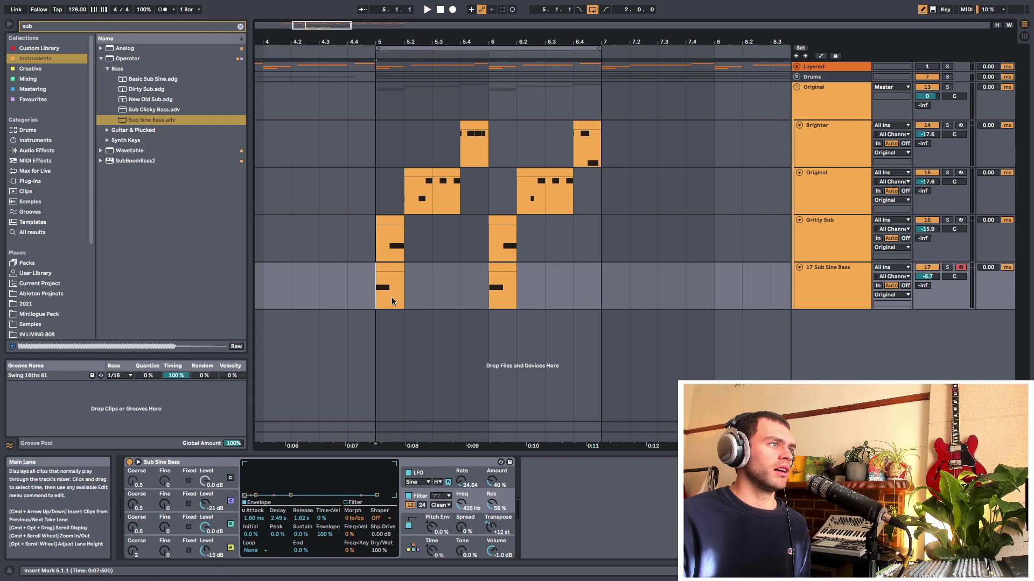
# Add LFOTool from the Favourites collection after Operator on the Sub Sine Bass track
pyautogui.click(604, 308)
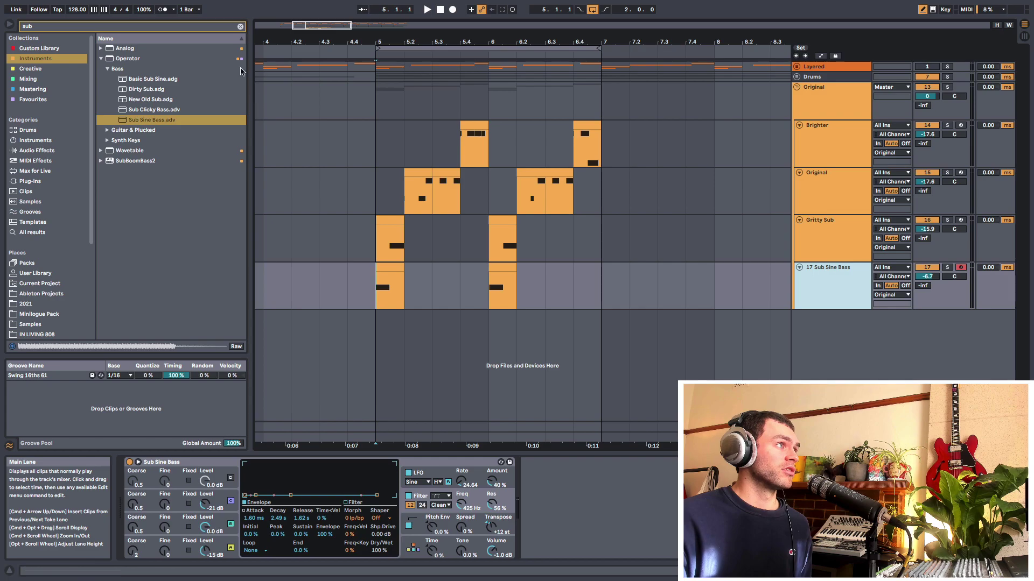
pyautogui.press('super+f')
pyautogui.click(32, 99)
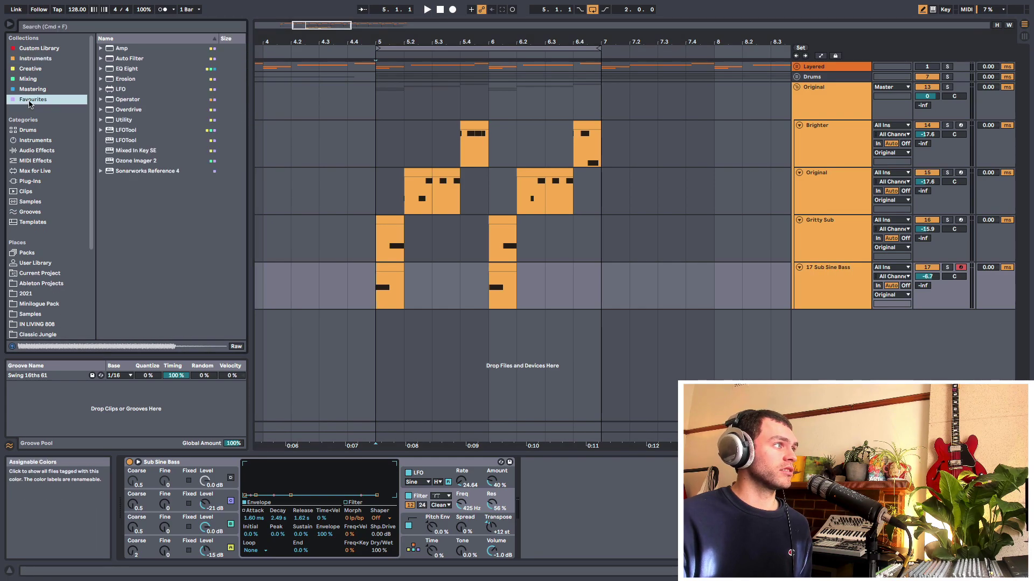
pyautogui.click(136, 131)
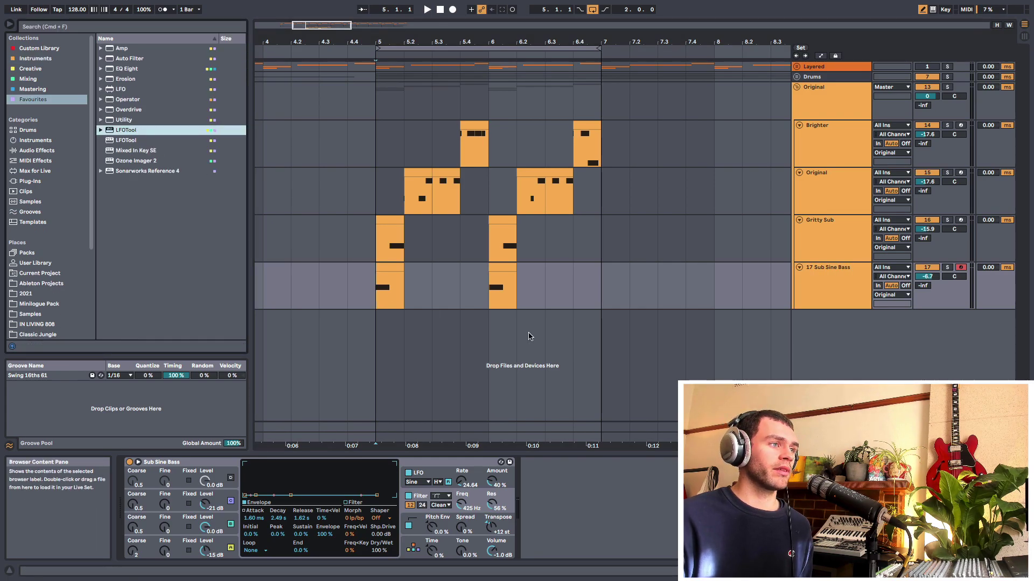
pyautogui.press('Return')
# During playback, move the middle point of LFOTool's volume curve earlier and higher so the sub rises sooner
pyautogui.press('space')
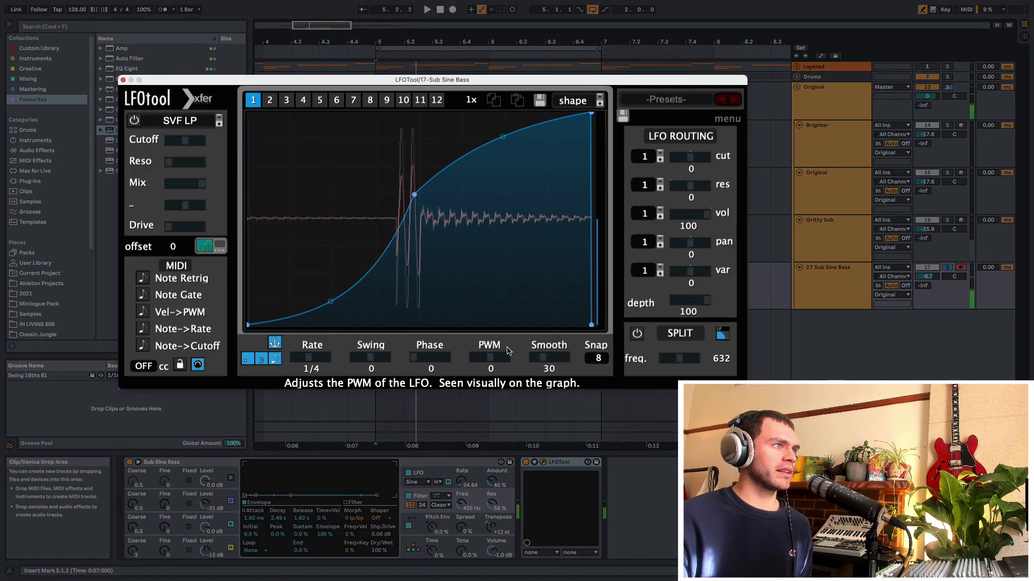
pyautogui.press('space')
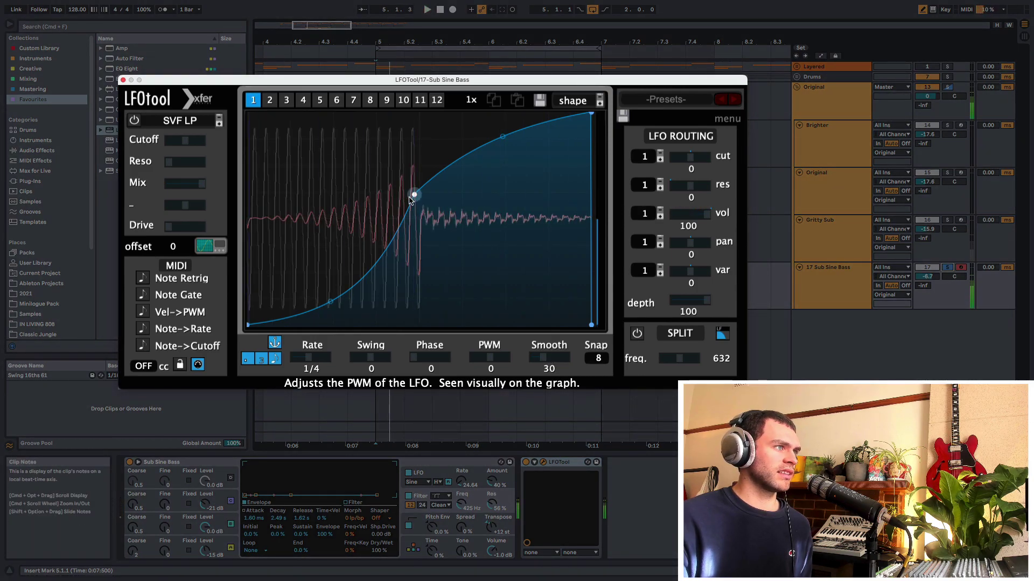
pyautogui.moveTo(416, 198); pyautogui.dragTo(375, 182)
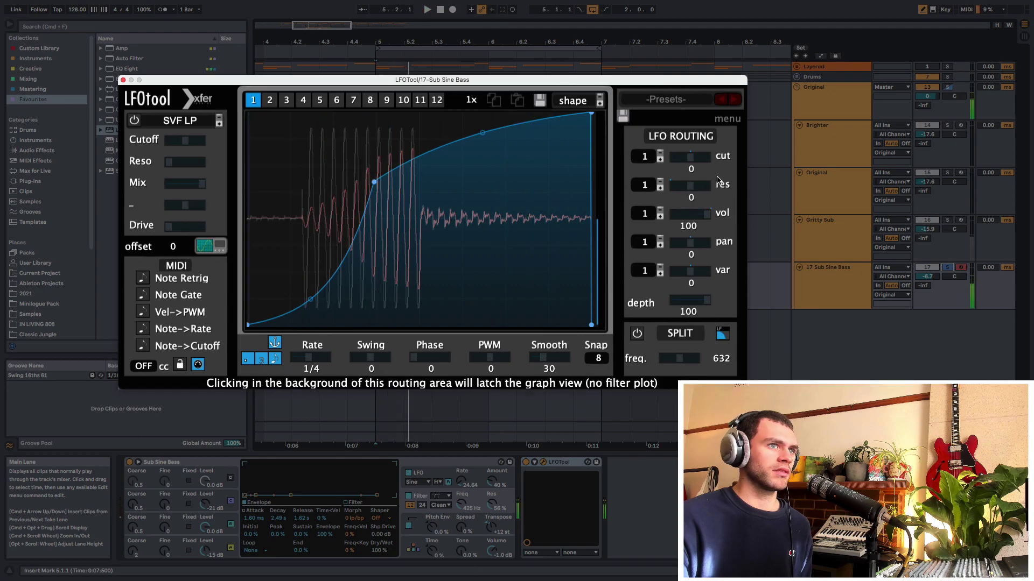
pyautogui.moveTo(375, 182); pyautogui.dragTo(381, 178)
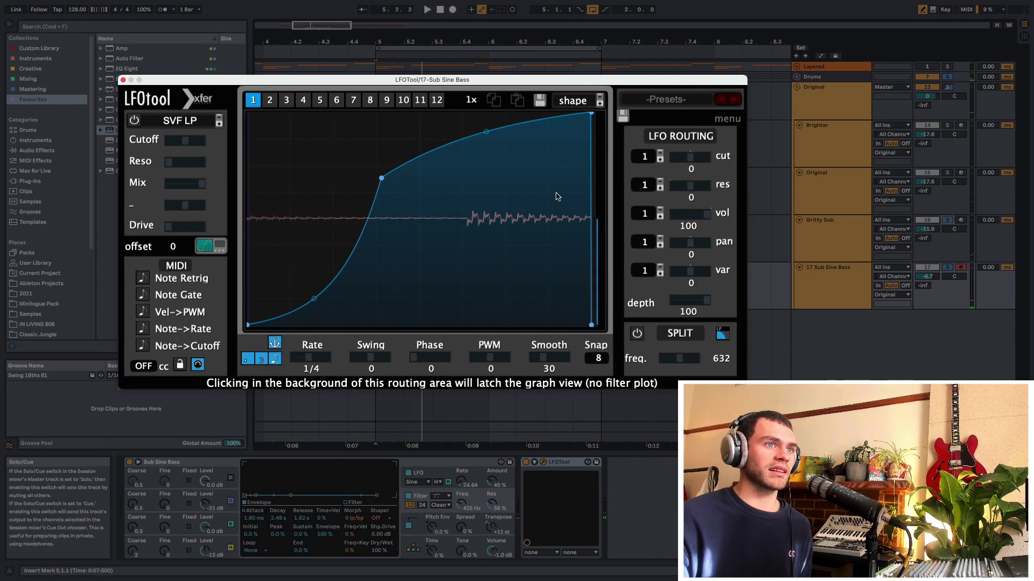
pyautogui.press('space')
# Play the layered bassline and compare the first-beat clips on the Gritty Sub and Sub Sine Bass tracks
pyautogui.press('space')
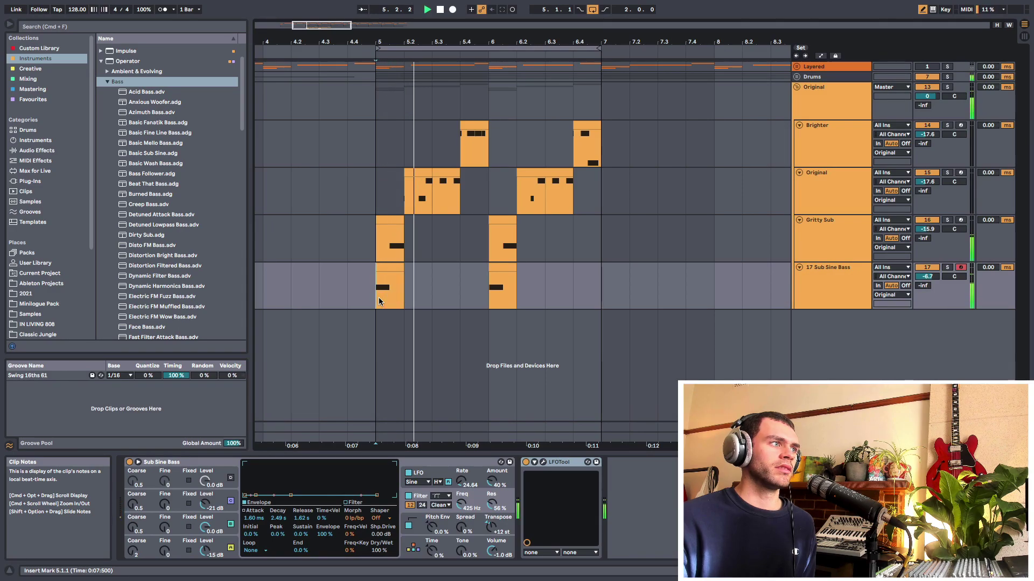
pyautogui.press('space')
pyautogui.press('space')
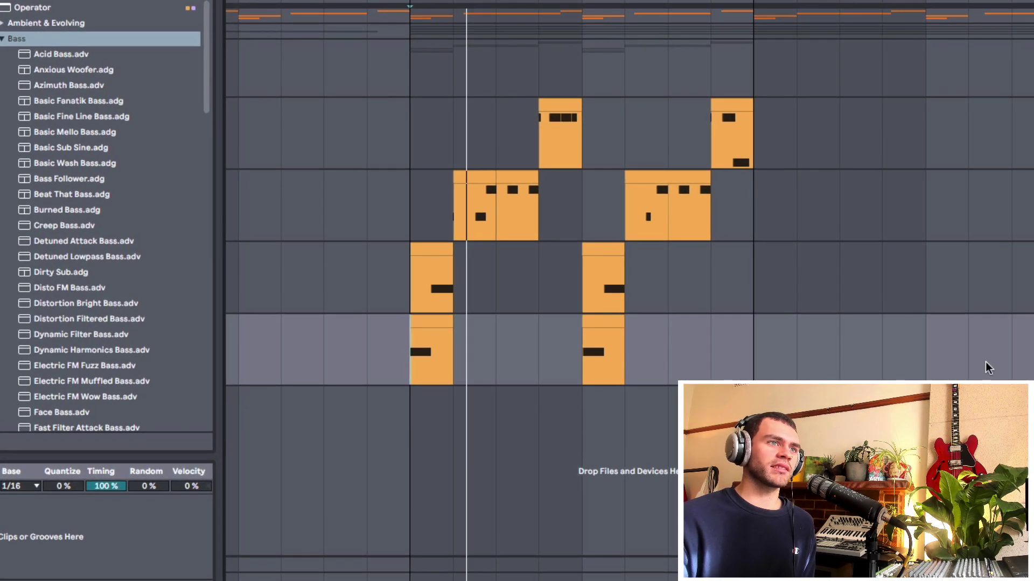
pyautogui.moveTo(414, 364); pyautogui.dragTo(451, 368)
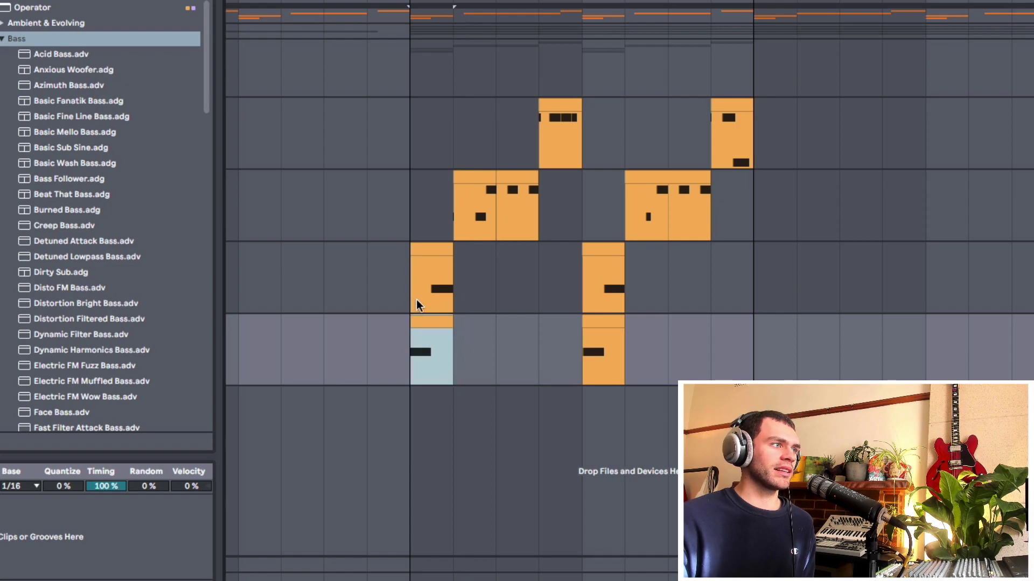
pyautogui.moveTo(416, 301); pyautogui.dragTo(453, 296)
pyautogui.moveTo(405, 360); pyautogui.dragTo(437, 357)
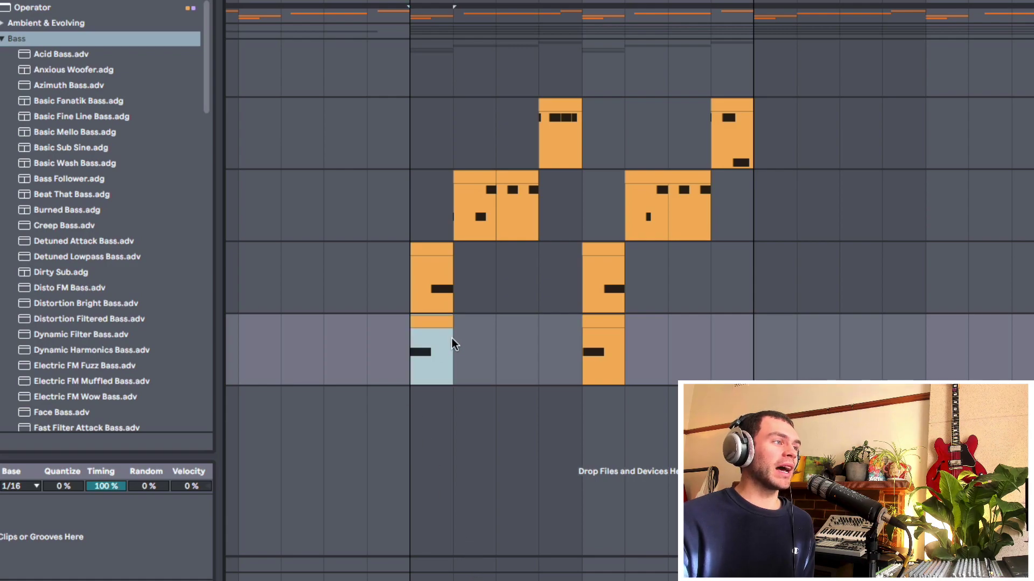
pyautogui.click(431, 294)
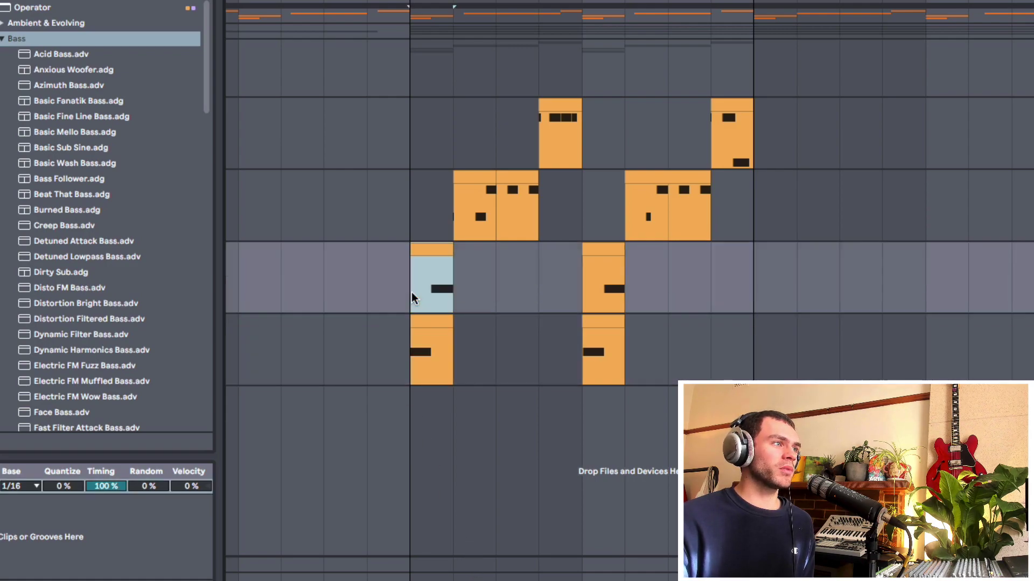
pyautogui.click(405, 361)
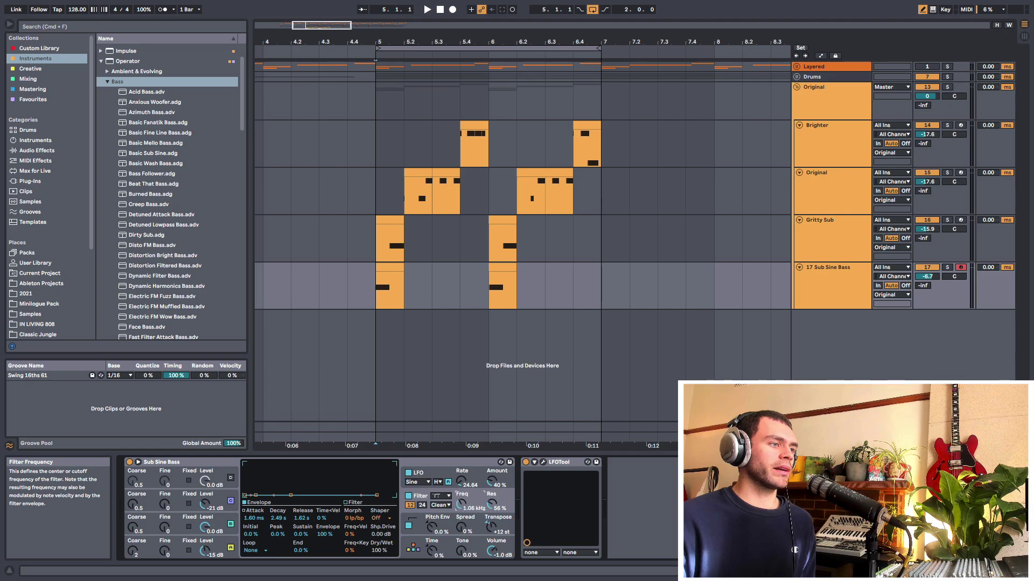
# Play the bassline with the Sub Sine Bass filter frequency at 866 Hz and reopen the LFOTool window
pyautogui.press('space')
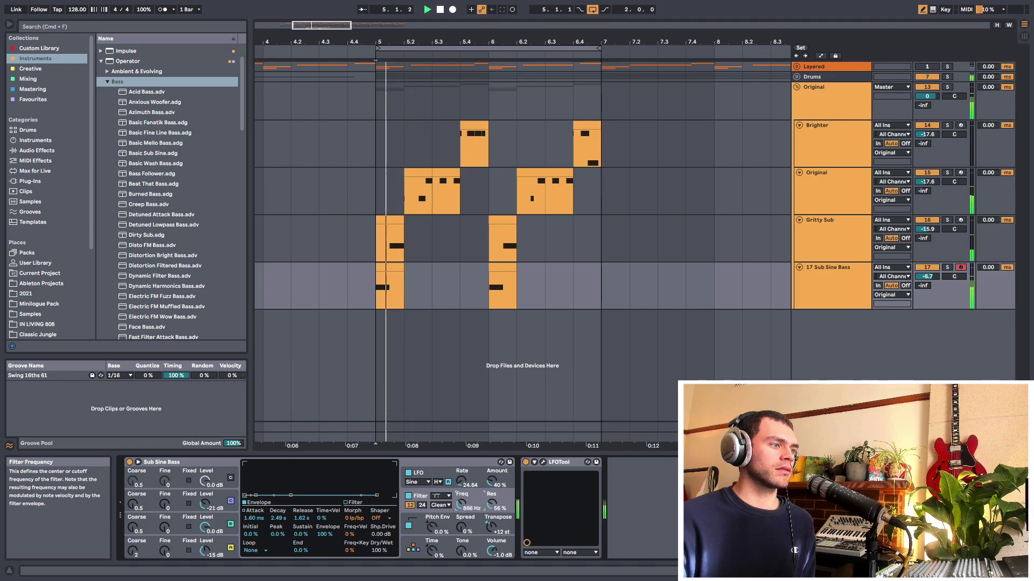
pyautogui.press('space')
pyautogui.click(543, 462)
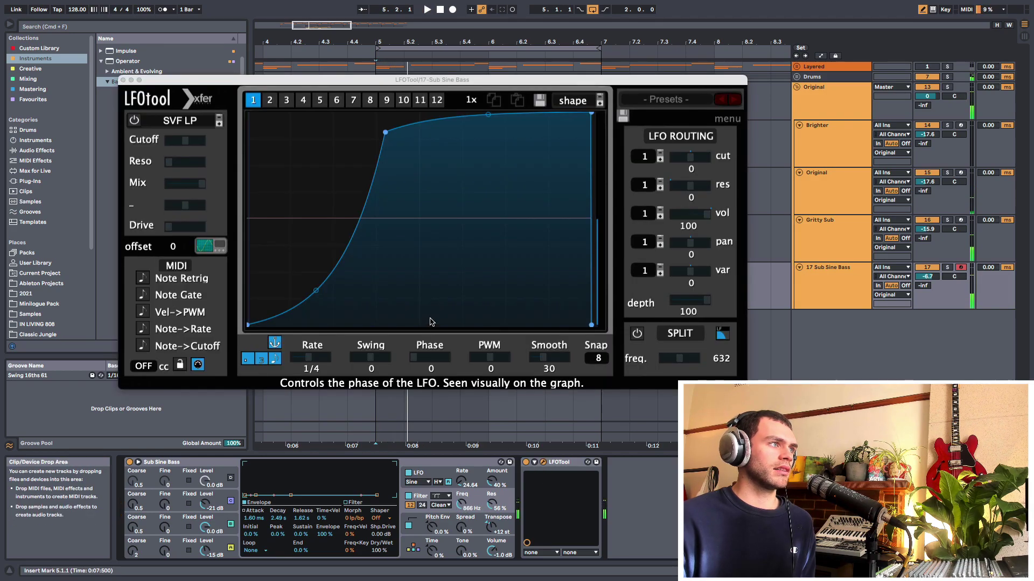
# Move LFOTool's middle curve point slightly later and lower, close its window, and set the Sub Sine Bass filter resonance to 23 %
pyautogui.moveTo(386, 140); pyautogui.dragTo(396, 140)
pyautogui.press('space')
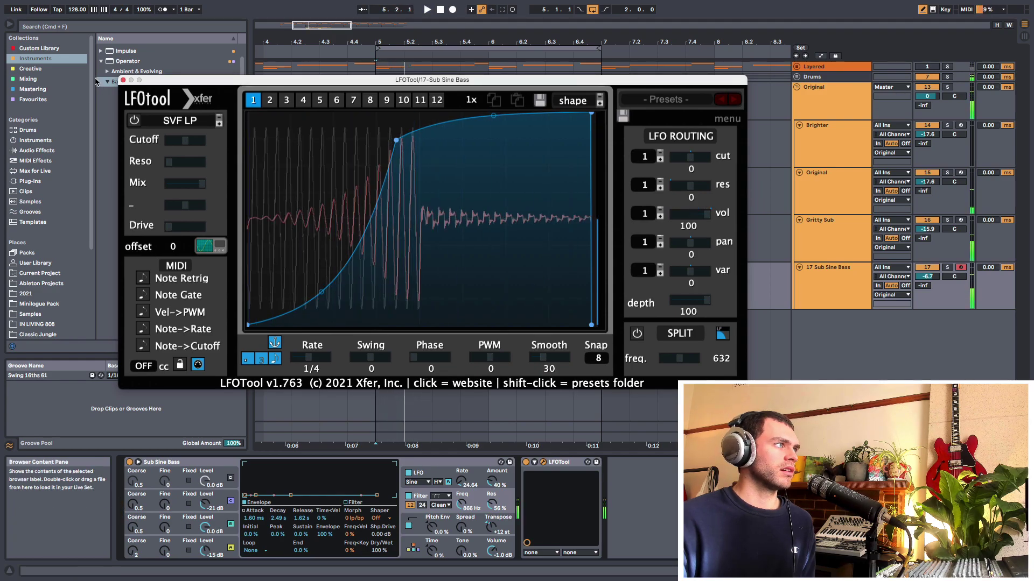
pyautogui.click(122, 79)
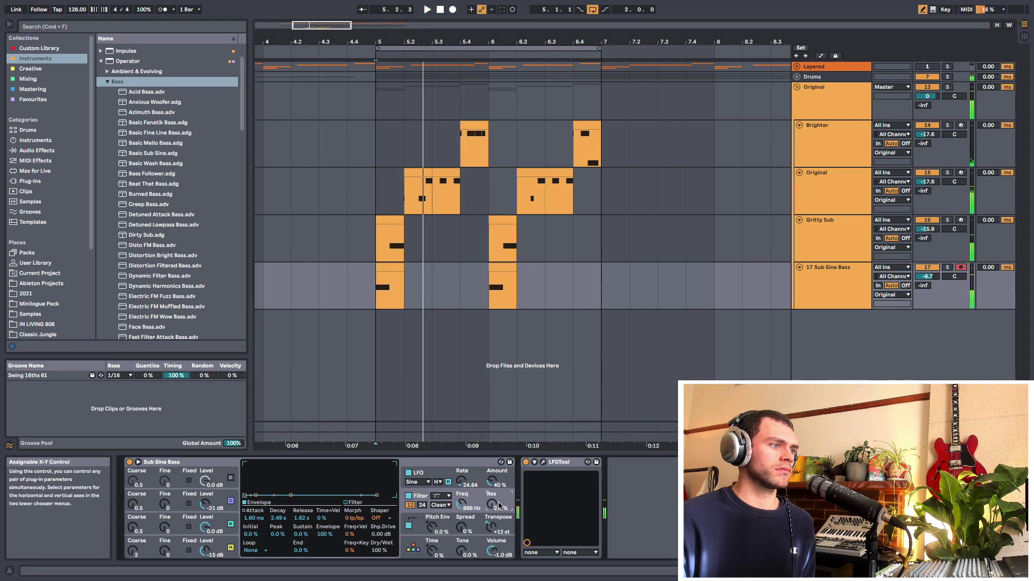
pyautogui.press('space')
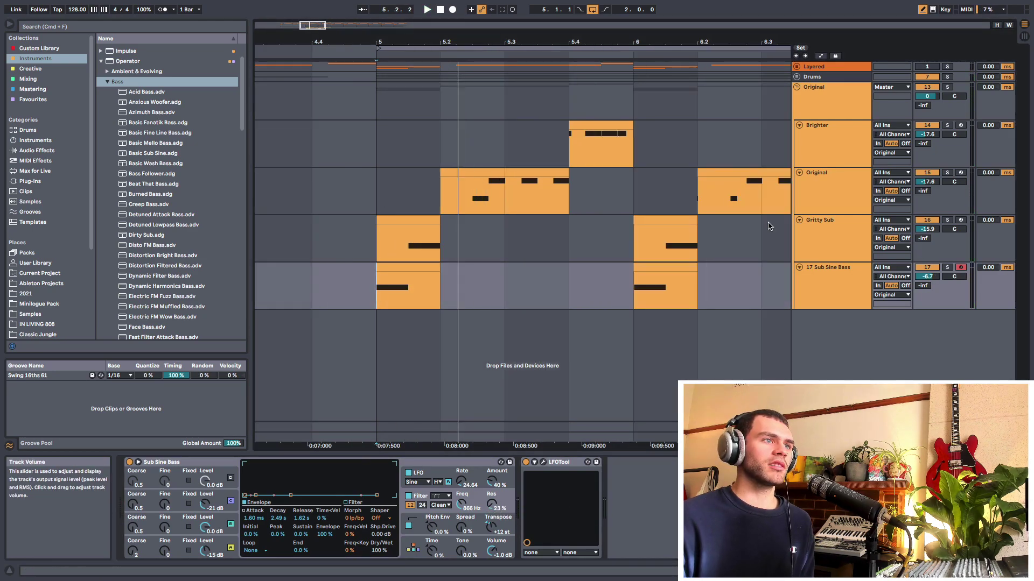
# Solo the Sub Sine Bass track and examine where its first note ends relative to the Gritty Sub note
pyautogui.moveTo(519, 41); pyautogui.dragTo(562, 51)
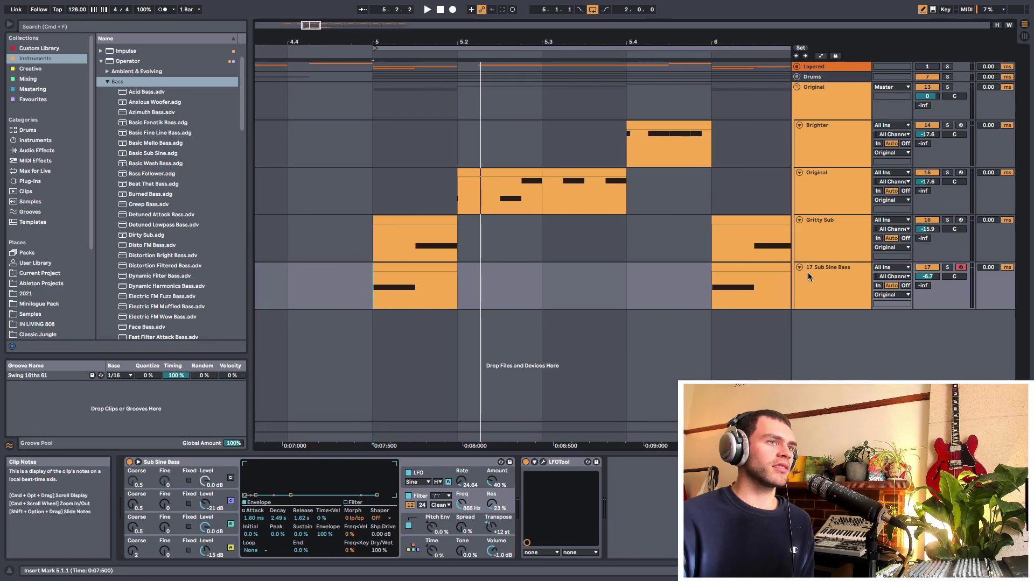
pyautogui.click(843, 285)
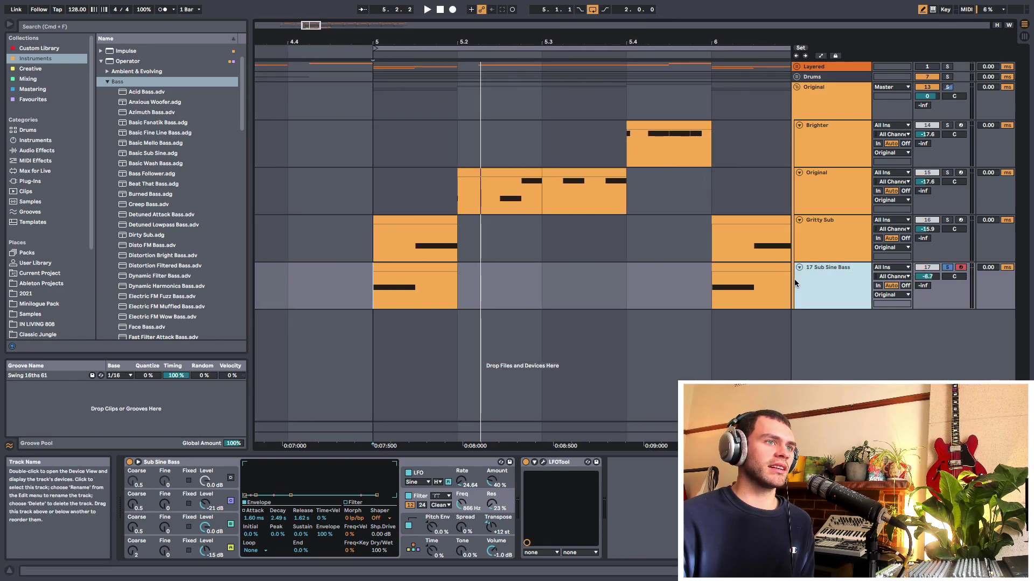
pyautogui.moveTo(456, 291); pyautogui.dragTo(430, 288)
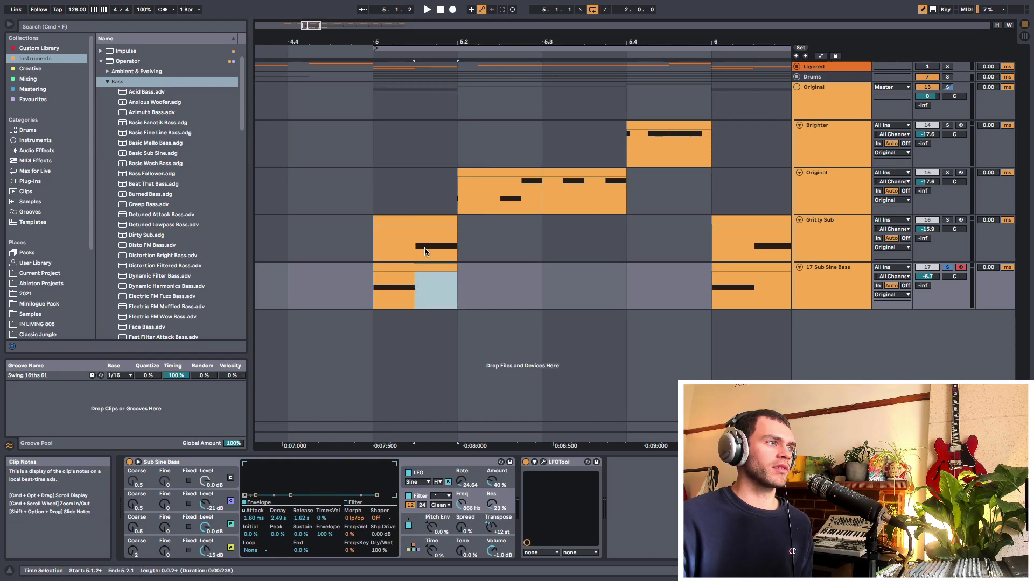
pyautogui.click(374, 304)
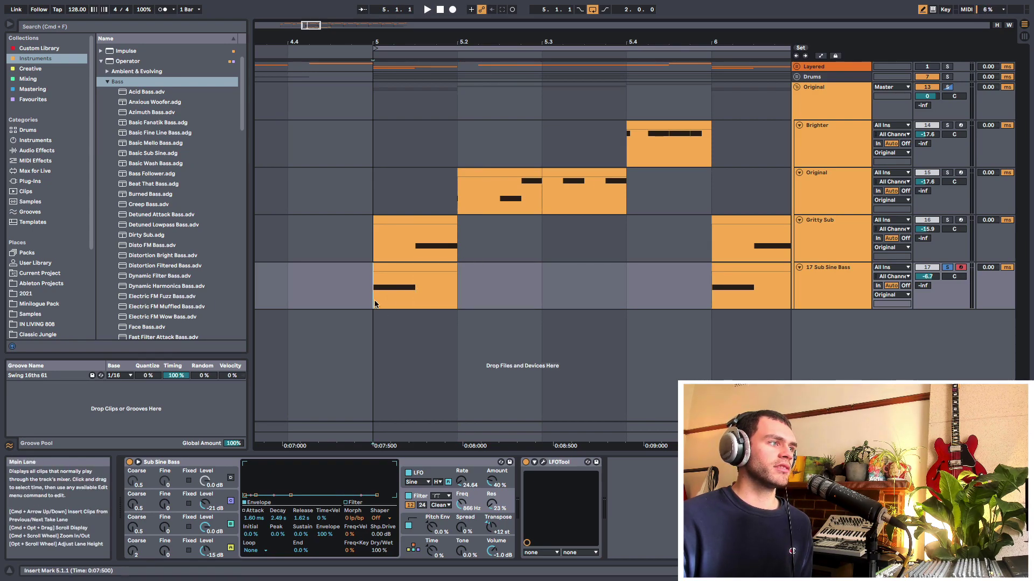
pyautogui.moveTo(409, 43); pyautogui.dragTo(409, 21)
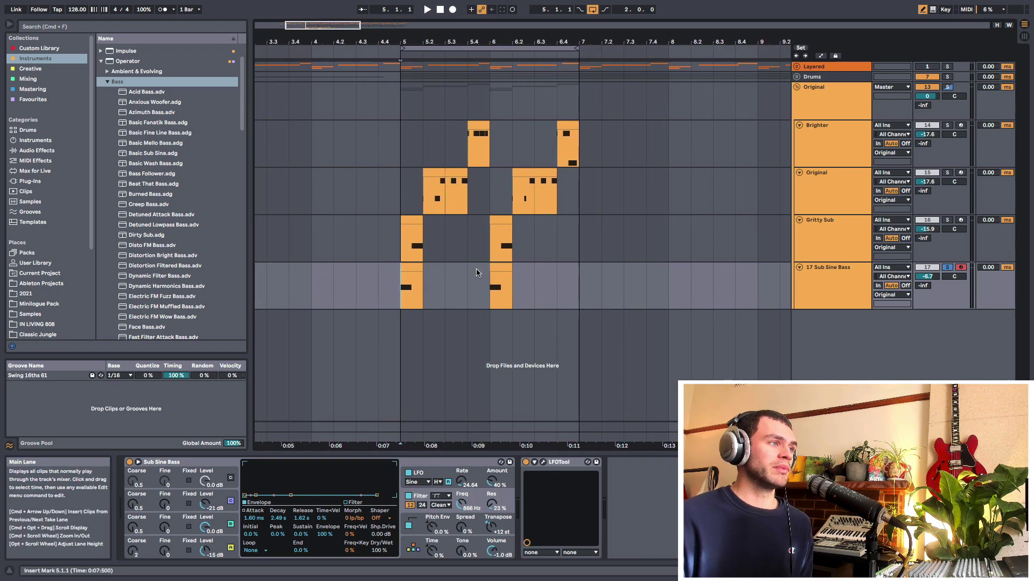
# Freeze the Sub Sine Bass track and flatten it to audio
pyautogui.click(830, 282)
pyautogui.rightClick(830, 282)
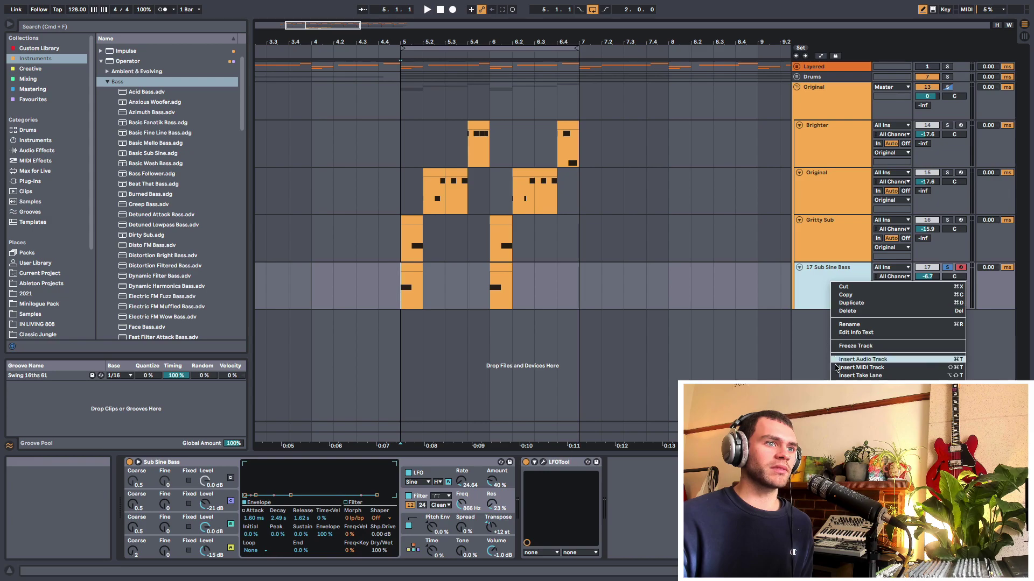
pyautogui.click(850, 345)
pyautogui.rightClick(832, 287)
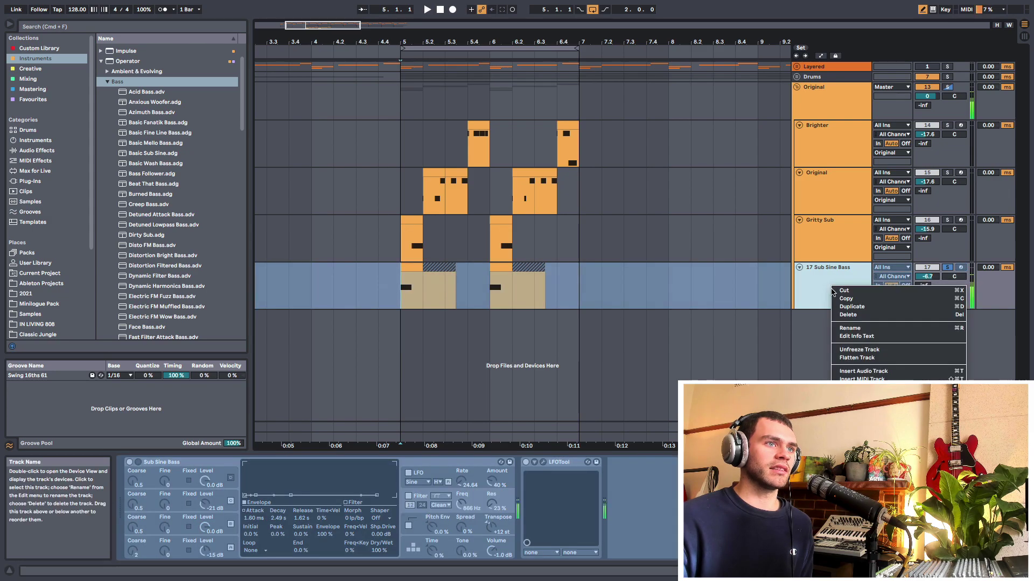
pyautogui.click(856, 357)
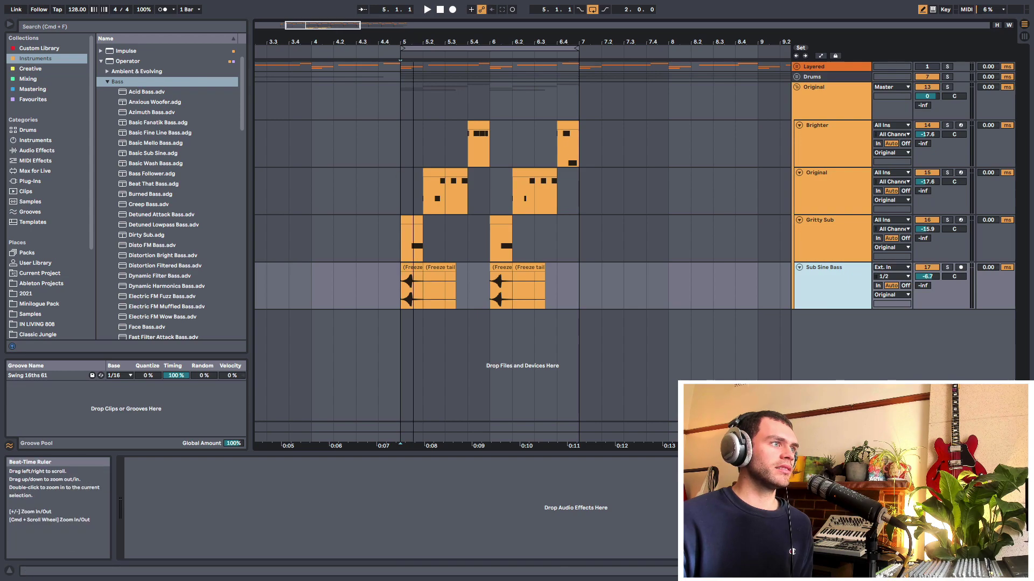
# Delete the first frozen Sub Sine Bass audio from 5.1.3 to 5.4.1, including its freeze tail
pyautogui.scroll(3, 425, 70)
pyautogui.moveTo(541, 285); pyautogui.dragTo(442, 285)
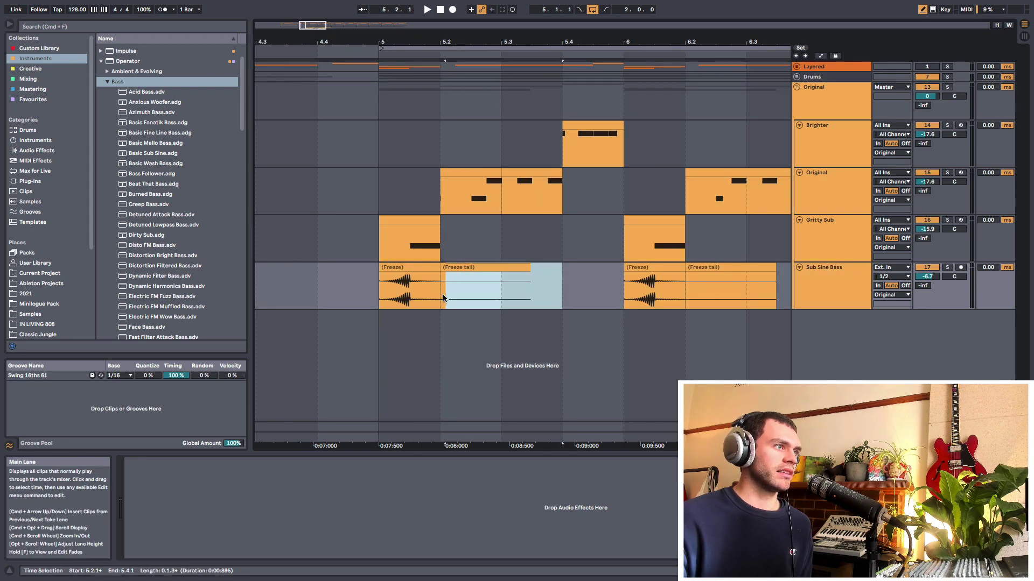
pyautogui.click(455, 295)
pyautogui.rightClick(455, 295)
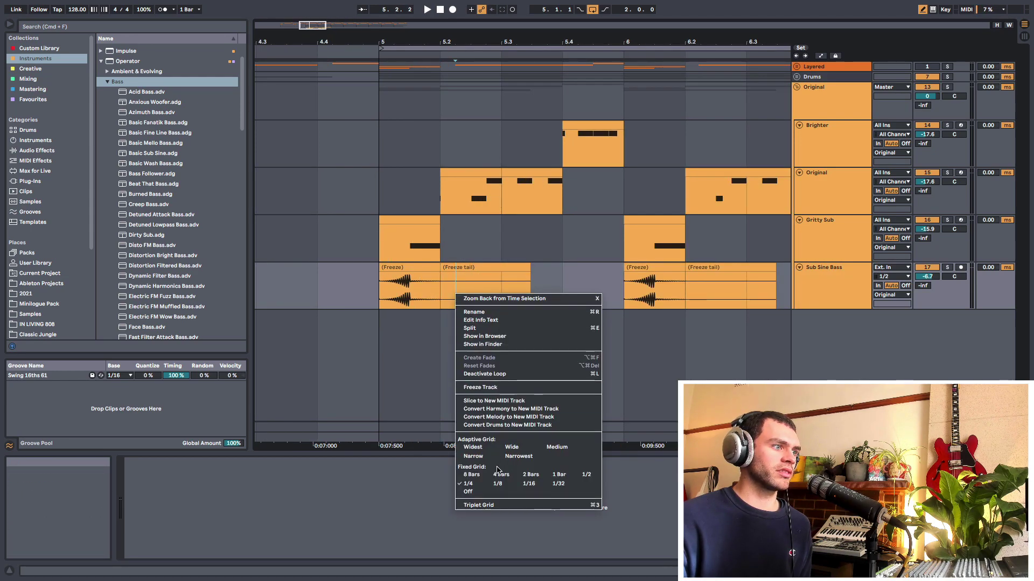
pyautogui.press('Escape')
pyautogui.moveTo(550, 304); pyautogui.dragTo(407, 296)
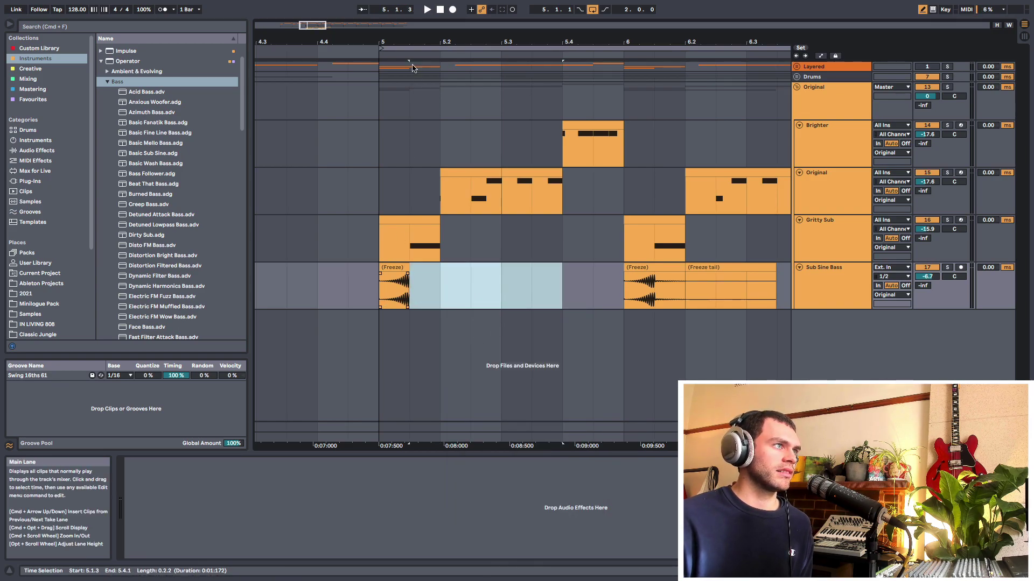
# Inspect the trimmed clip's end and play it with the Sub Sine Bass and Gritty Sub tracks soloed
pyautogui.moveTo(408, 42); pyautogui.dragTo(408, 129)
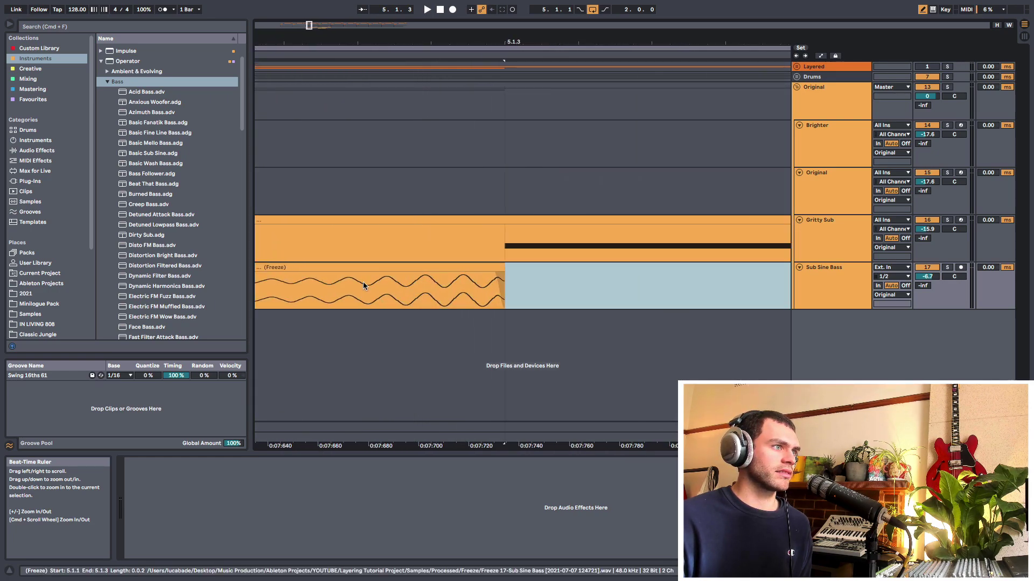
pyautogui.click(330, 291)
pyautogui.press('space')
pyautogui.moveTo(446, 47); pyautogui.dragTo(446, 28)
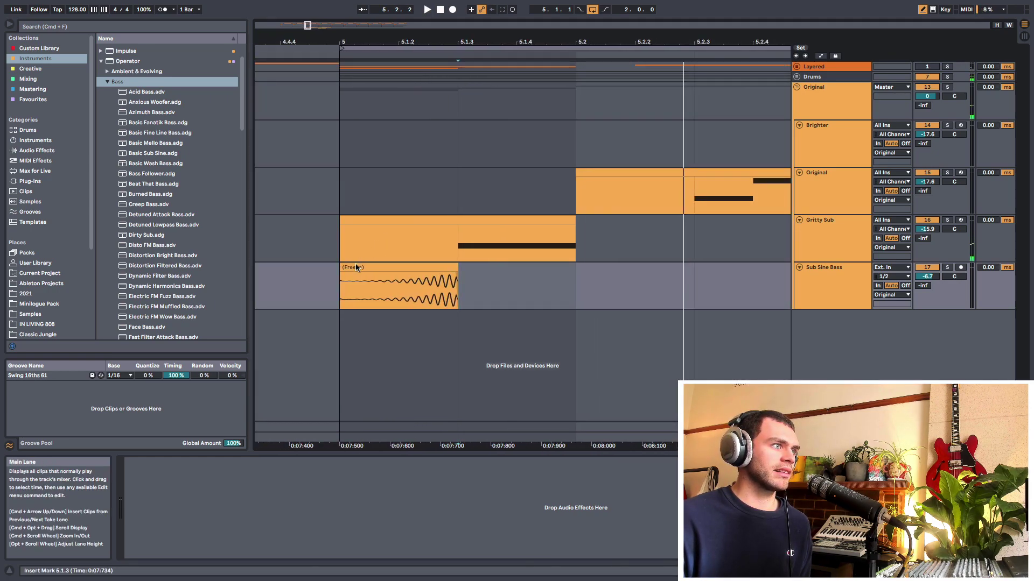
pyautogui.click(946, 267)
pyautogui.click(947, 220)
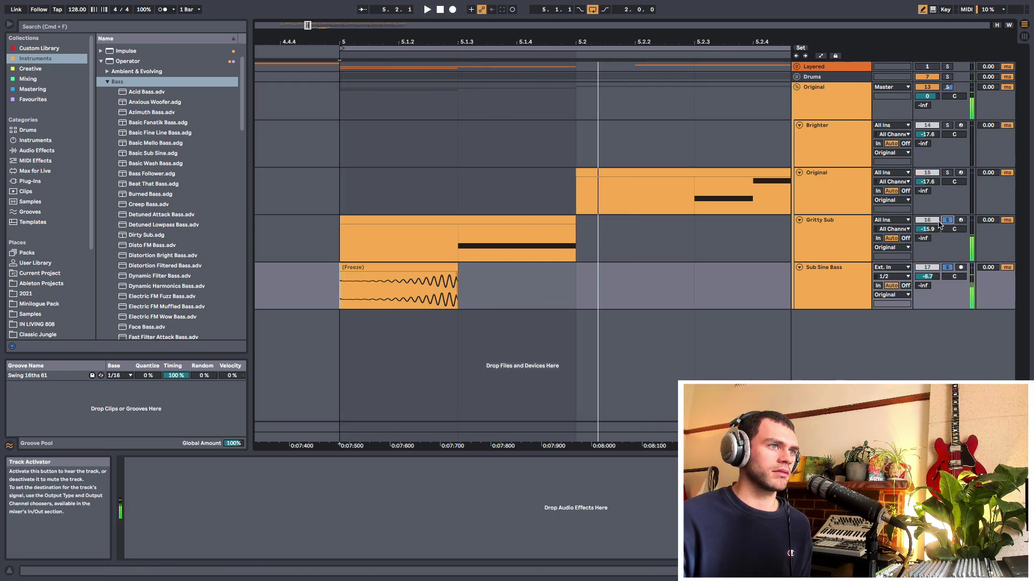
# Extend the fade-in of the first Sub Sine Bass audio clip and play it back
pyautogui.press('space')
pyautogui.moveTo(373, 277); pyautogui.dragTo(396, 278)
pyautogui.press('space')
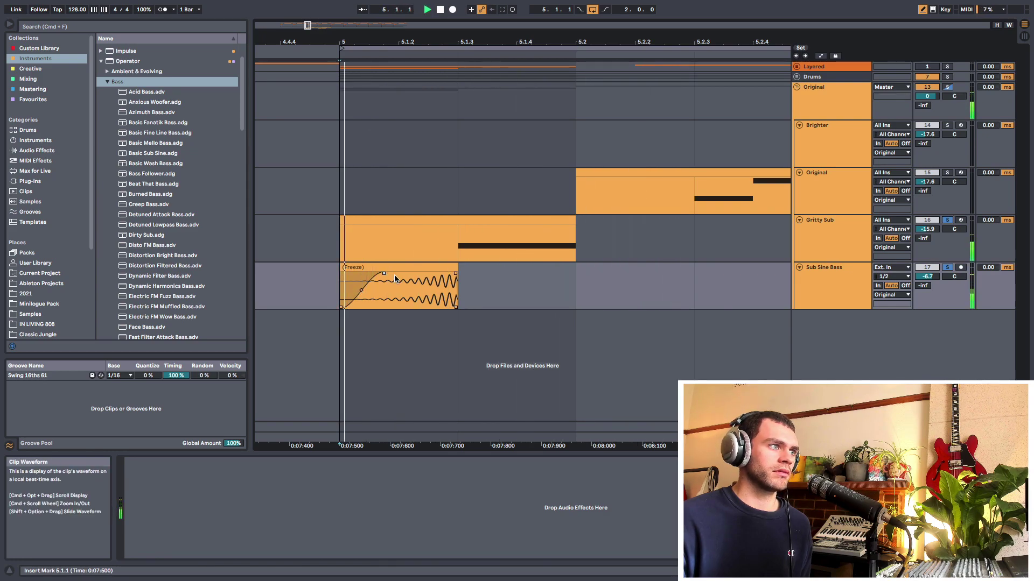
pyautogui.press('space')
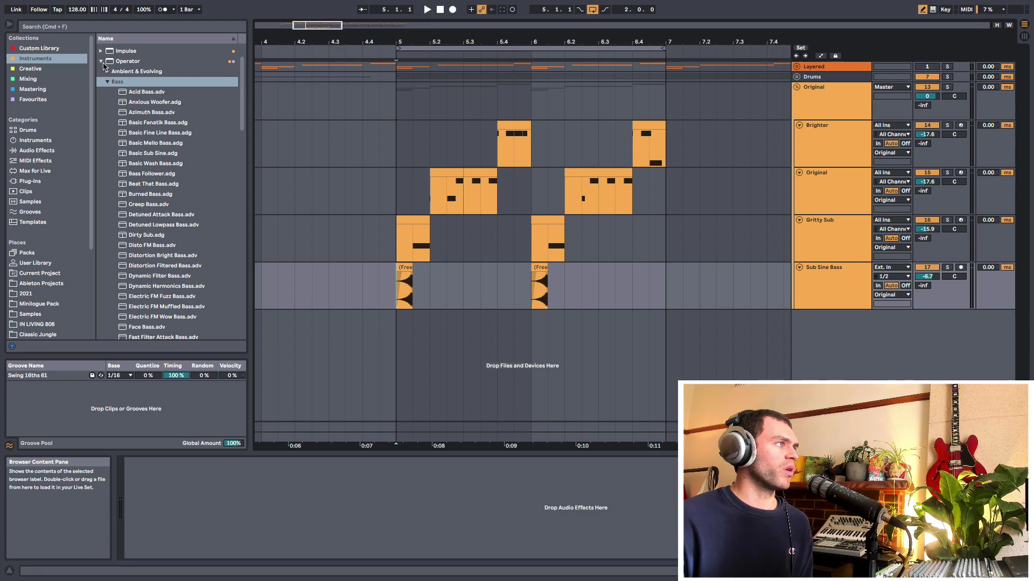
# Add a Saturator from the Drive & Color audio effects to the Sub Sine Bass track
pyautogui.scroll(-1, 43, 119)
pyautogui.click(37, 139)
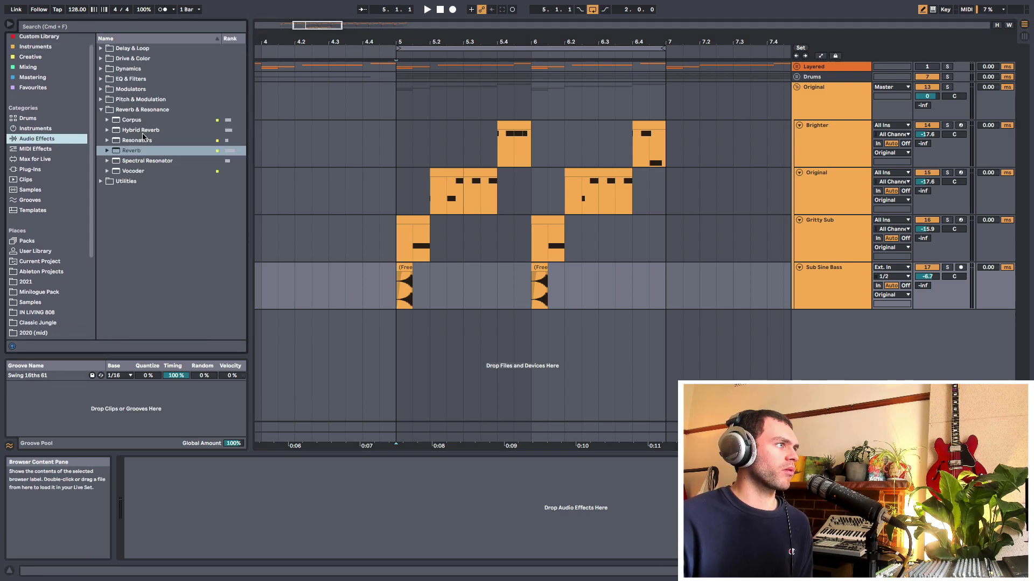
pyautogui.click(110, 58)
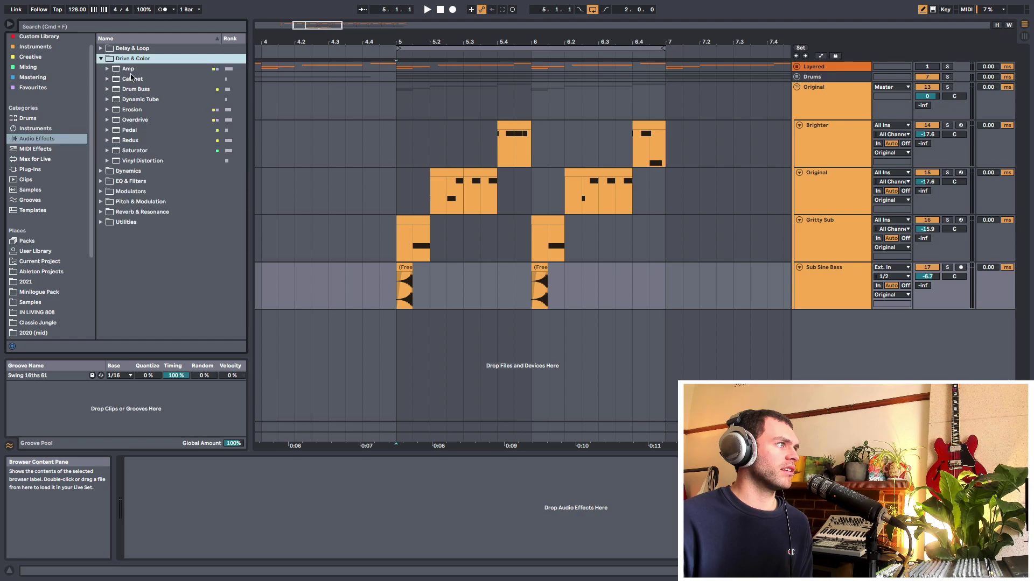
pyautogui.doubleClick(129, 150)
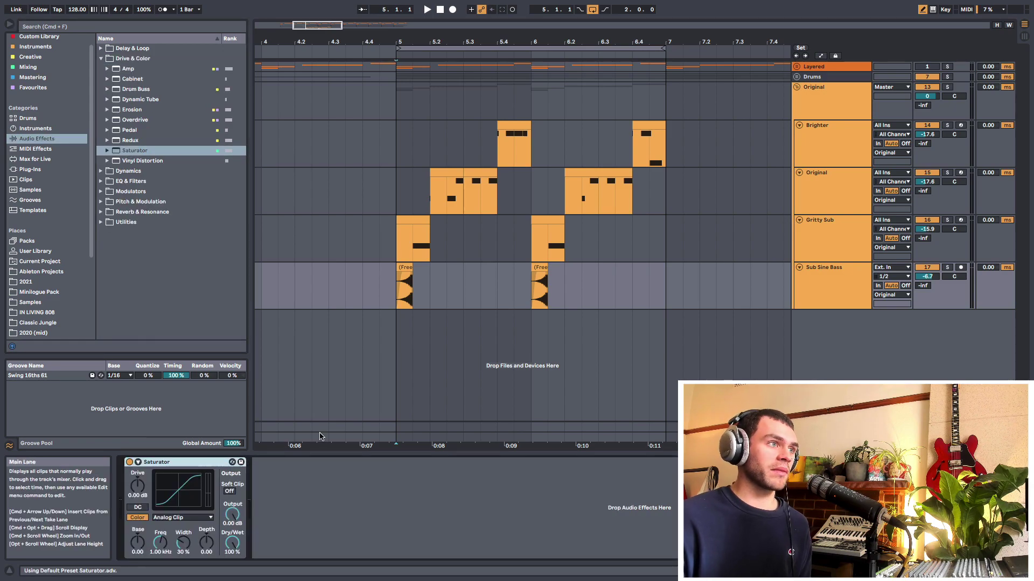
# Group the Sub Sine Bass Saturator into an Audio Effect Rack and create a second, empty chain for parallel processing
pyautogui.click(498, 150)
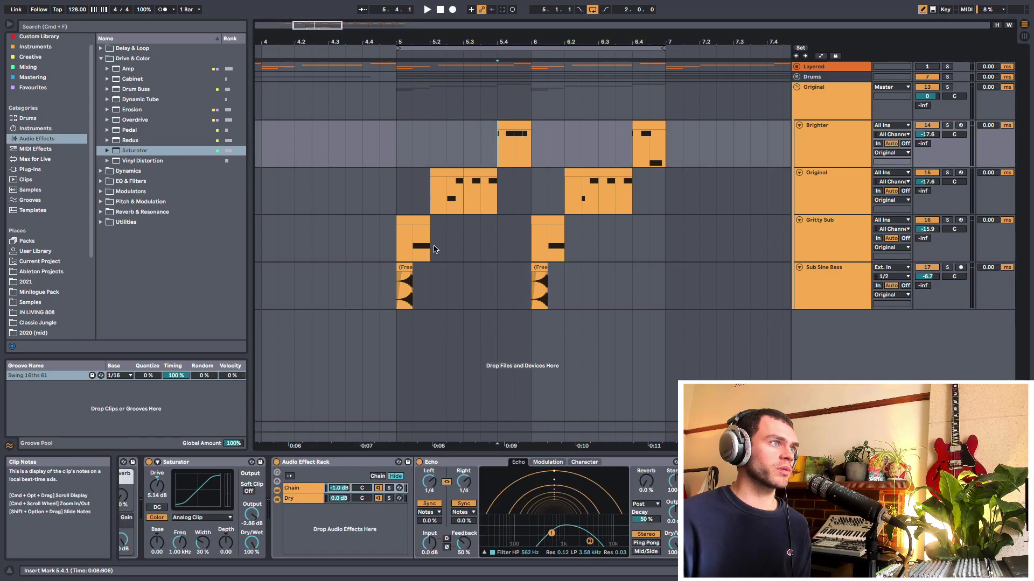
pyautogui.click(399, 295)
pyautogui.click(195, 464)
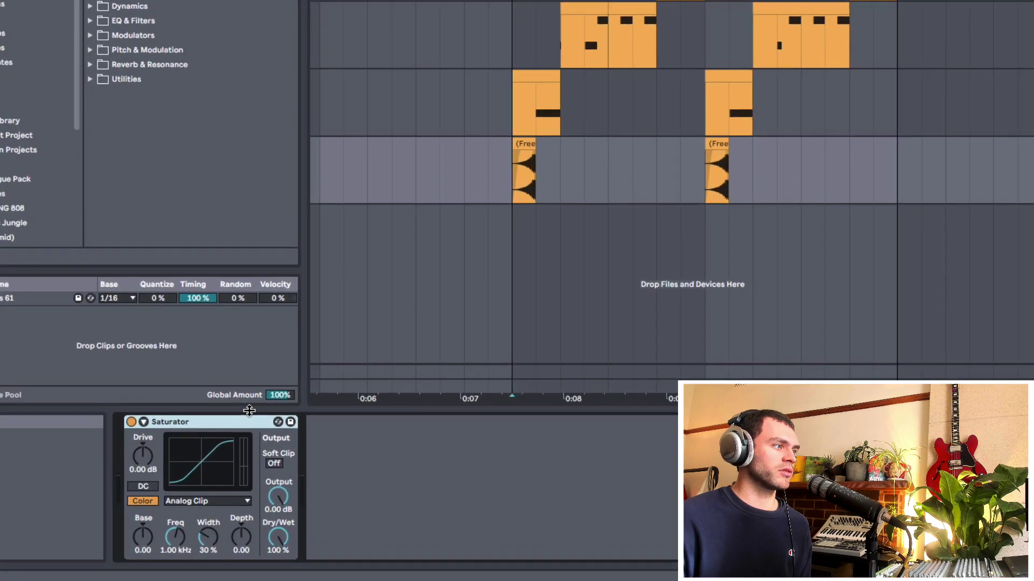
pyautogui.press('super+g')
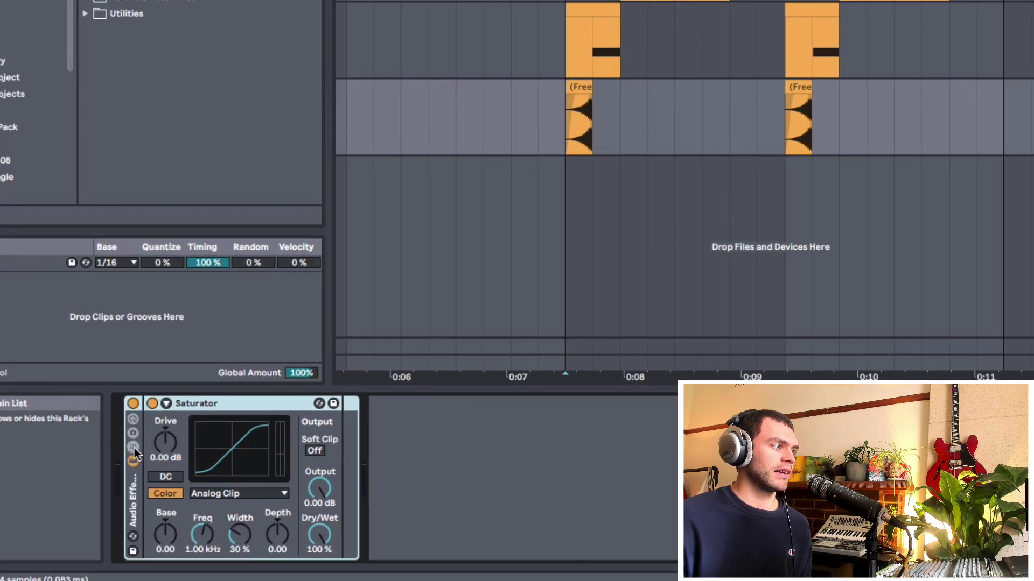
pyautogui.click(133, 448)
pyautogui.rightClick(197, 461)
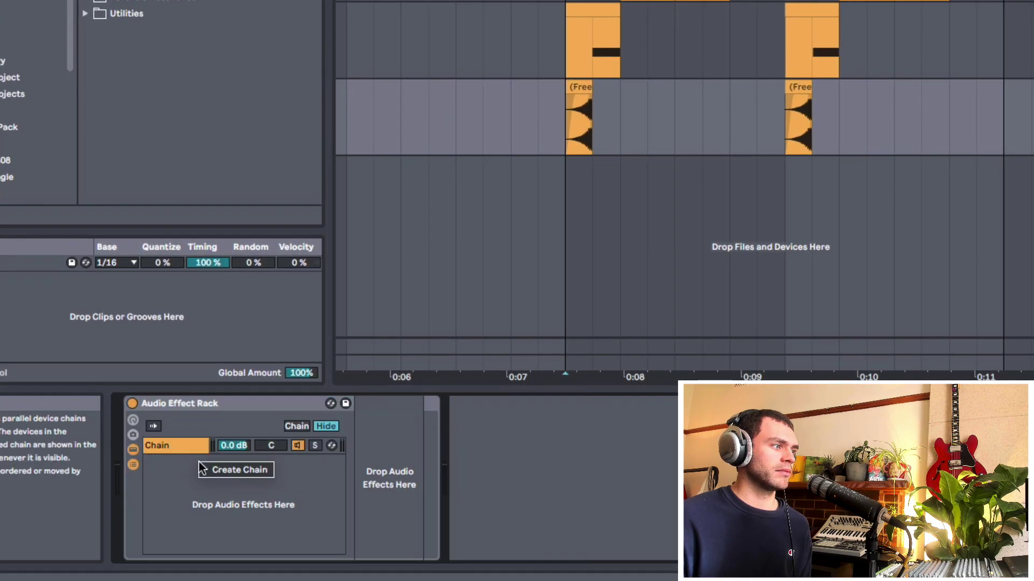
pyautogui.click(219, 474)
pyautogui.click(182, 444)
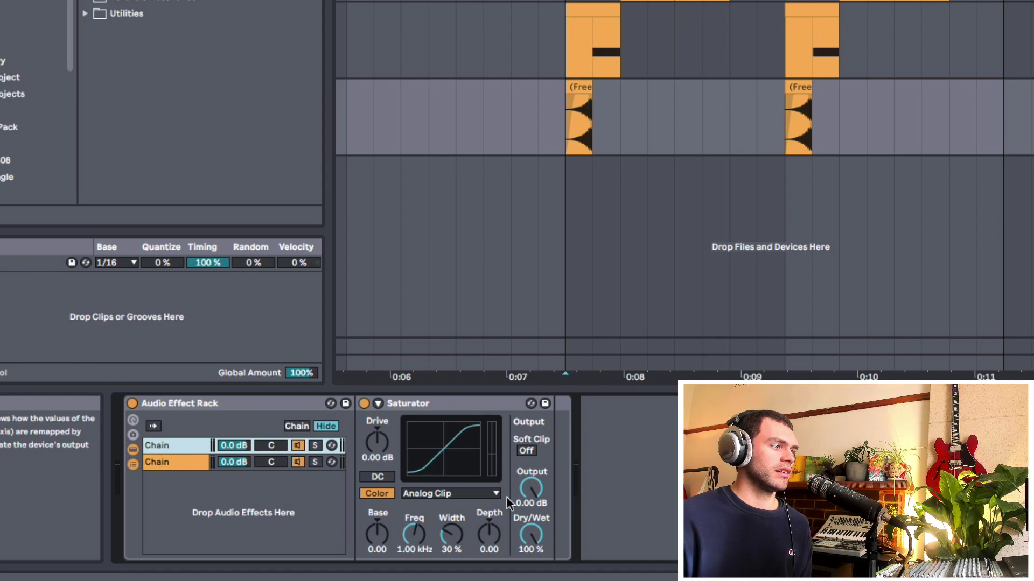
# Set Saturator's output to -15.4 dB and drive to 28.6 dB, lower its chain volume to -9.3 dB, and play the result
pyautogui.click(531, 535)
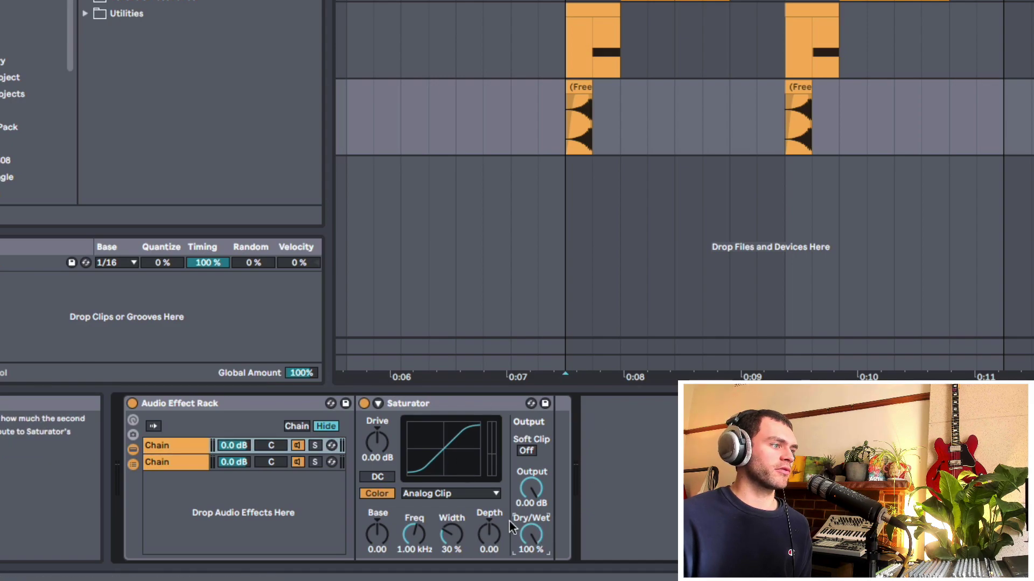
pyautogui.moveTo(528, 491); pyautogui.dragTo(527, 538)
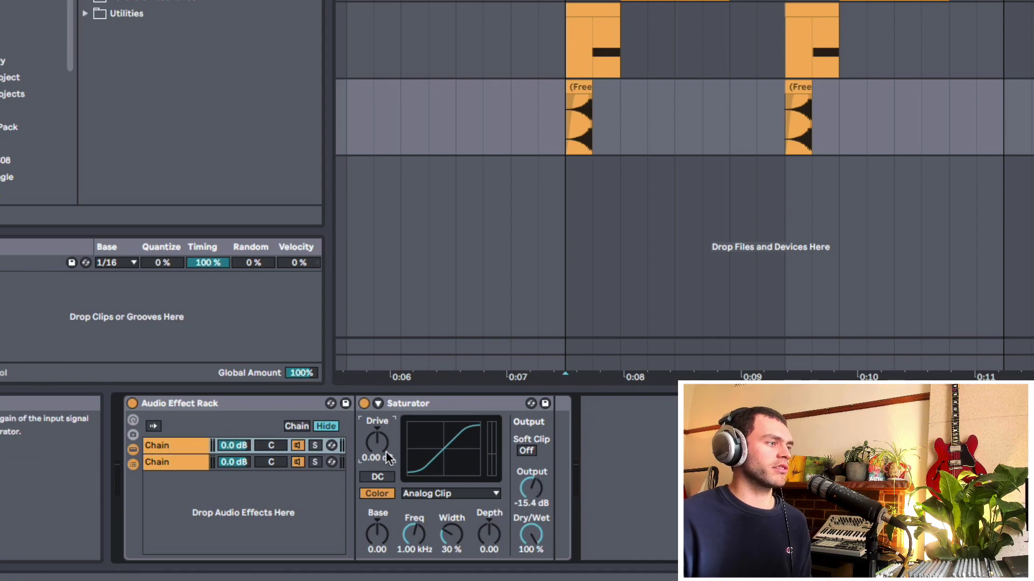
pyautogui.moveTo(378, 457); pyautogui.dragTo(377, 447)
pyautogui.moveTo(236, 446)
pyautogui.mouseDown()
pyautogui.moveTo(237, 458)
pyautogui.moveTo(237, 442)
pyautogui.moveTo(242, 449)
pyautogui.mouseUp()
pyautogui.press('space')
pyautogui.press('space')
pyautogui.press('space')
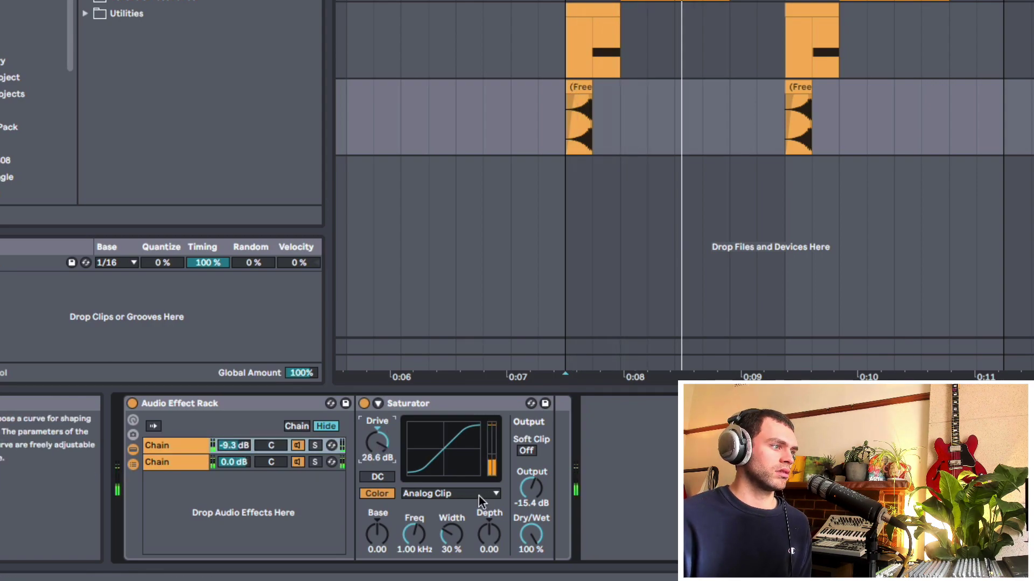
# Try Saturator's Medium Curve during playback, and set its colour frequency to 4.01 kHz and output to -14.6 dB
pyautogui.click(479, 496)
pyautogui.click(455, 534)
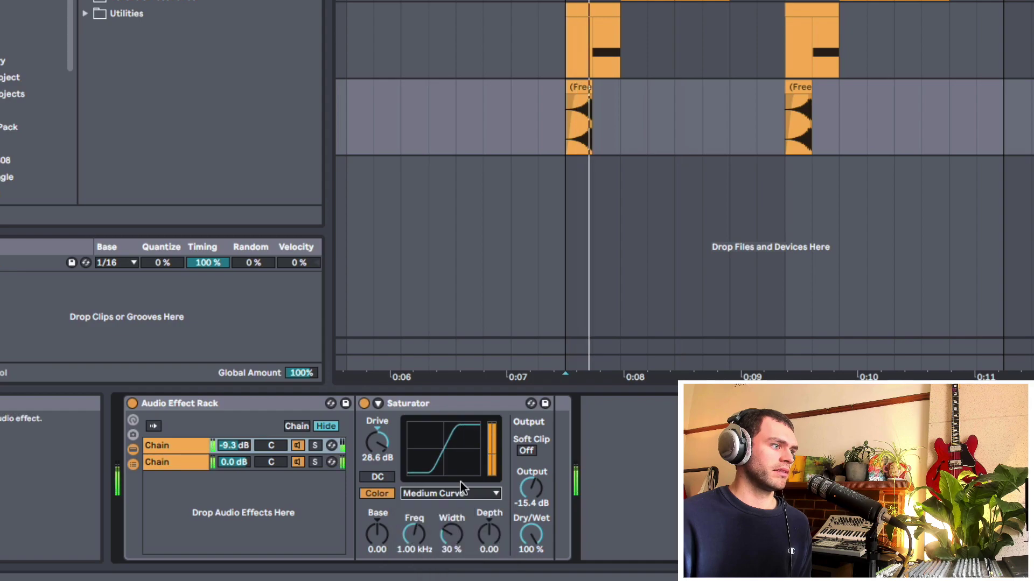
pyautogui.moveTo(419, 539); pyautogui.dragTo(419, 517)
pyautogui.moveTo(529, 490); pyautogui.dragTo(504, 480)
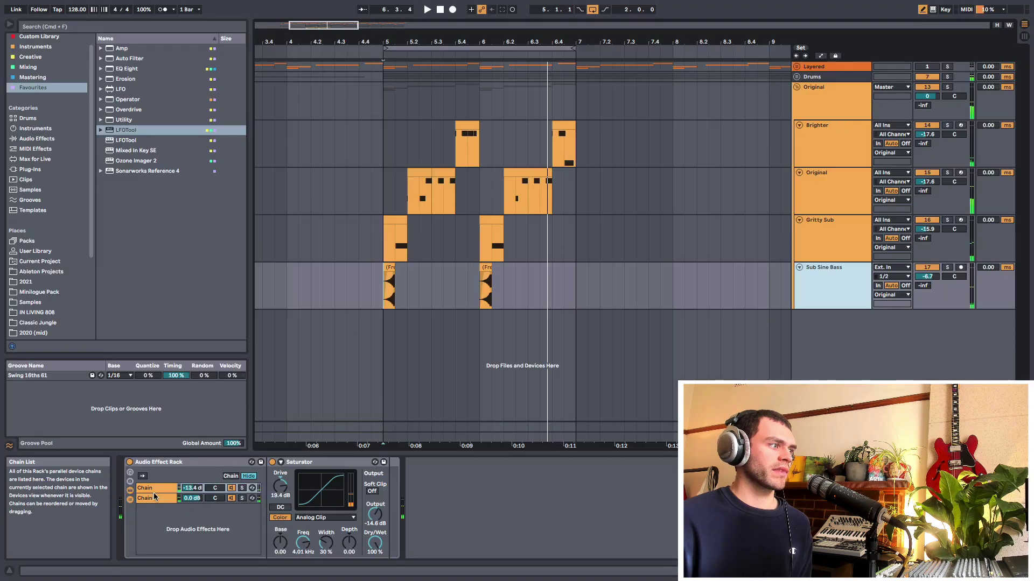
# Compare the rack's chains, add EQ Eight after the rack, and cut band 4 by 3.60 dB at 59.9 Hz
pyautogui.click(154, 495)
pyautogui.click(155, 488)
pyautogui.click(158, 500)
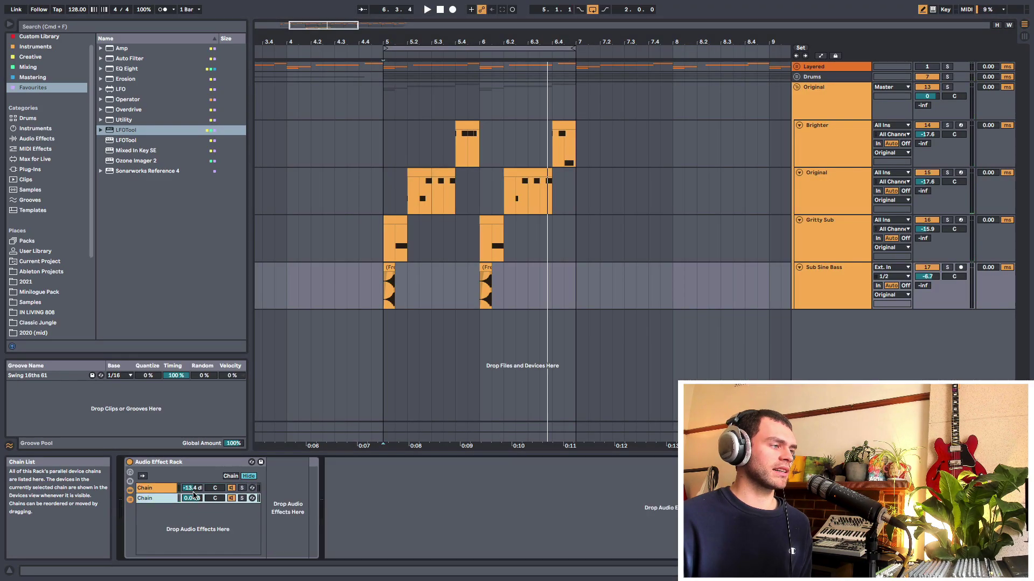
pyautogui.doubleClick(128, 69)
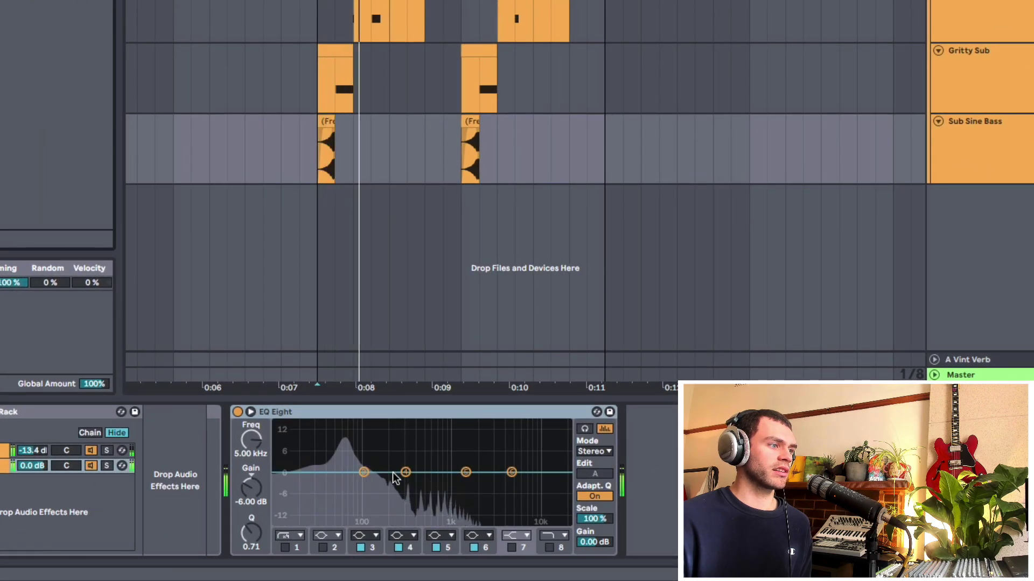
pyautogui.moveTo(405, 473); pyautogui.dragTo(346, 486)
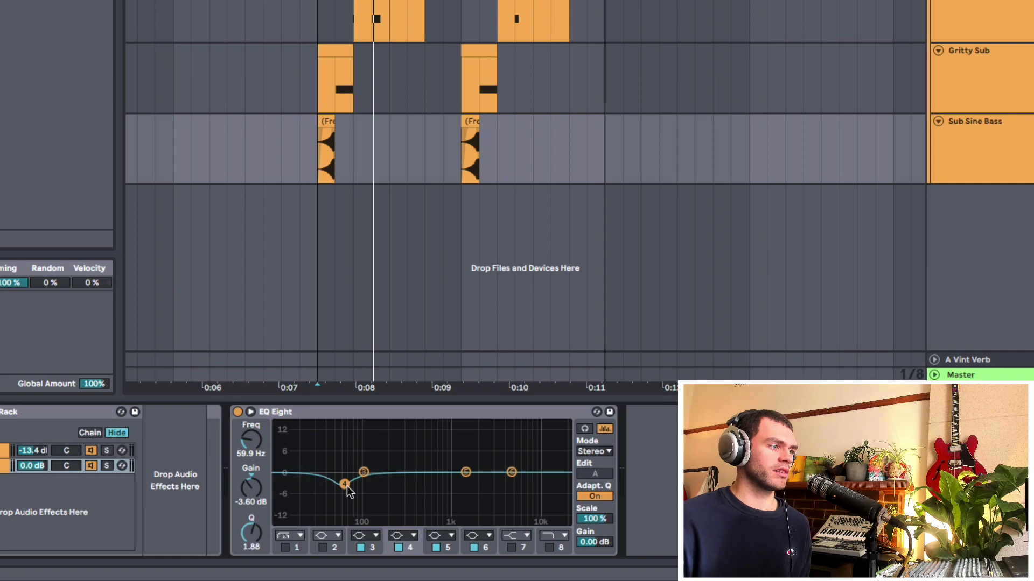
# Deepen EQ Eight's band 4 cut on Sub Sine Bass during playback and audition the layered bassline
pyautogui.press('space')
pyautogui.moveTo(347, 486); pyautogui.dragTo(347, 495)
pyautogui.press('space')
pyautogui.press('space')
pyautogui.press('space')
pyautogui.press('space')
pyautogui.press('space')
pyautogui.press('space')
pyautogui.press('space')
pyautogui.press('space')
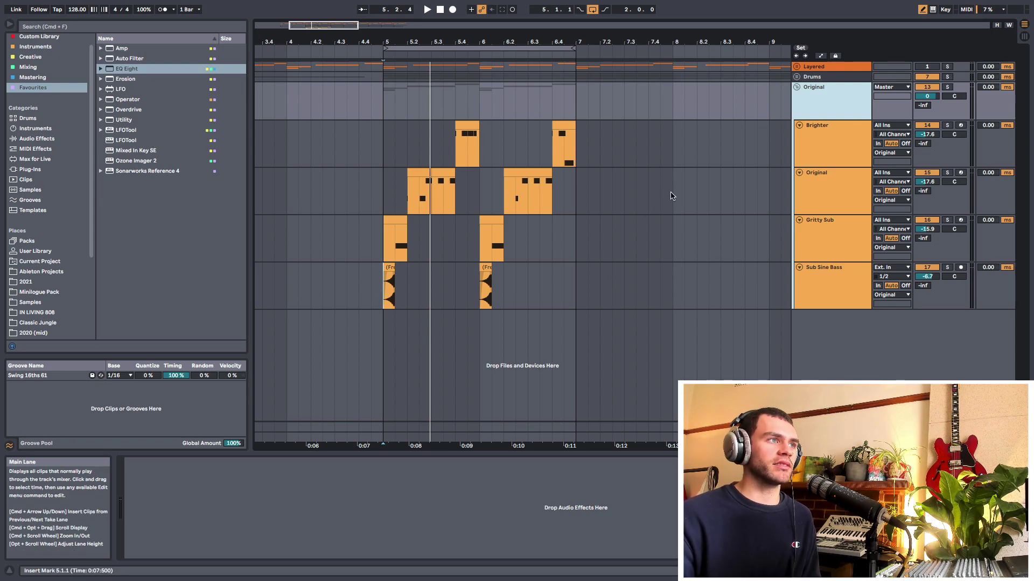
pyautogui.press('space')
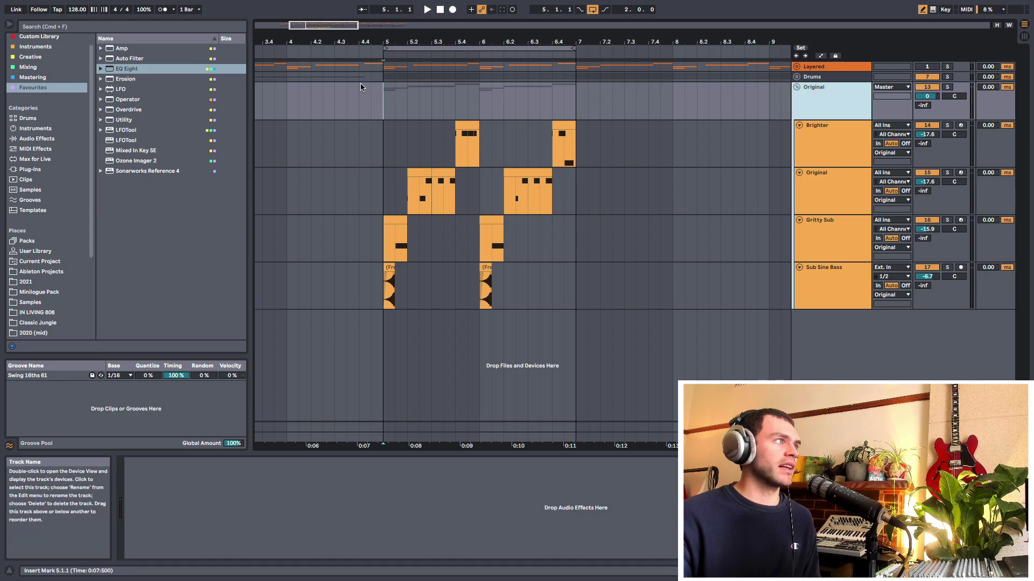
# Find Erosion in the Creative collection, add it to the Original group, and set its mode to Wide Noise
pyautogui.click(39, 57)
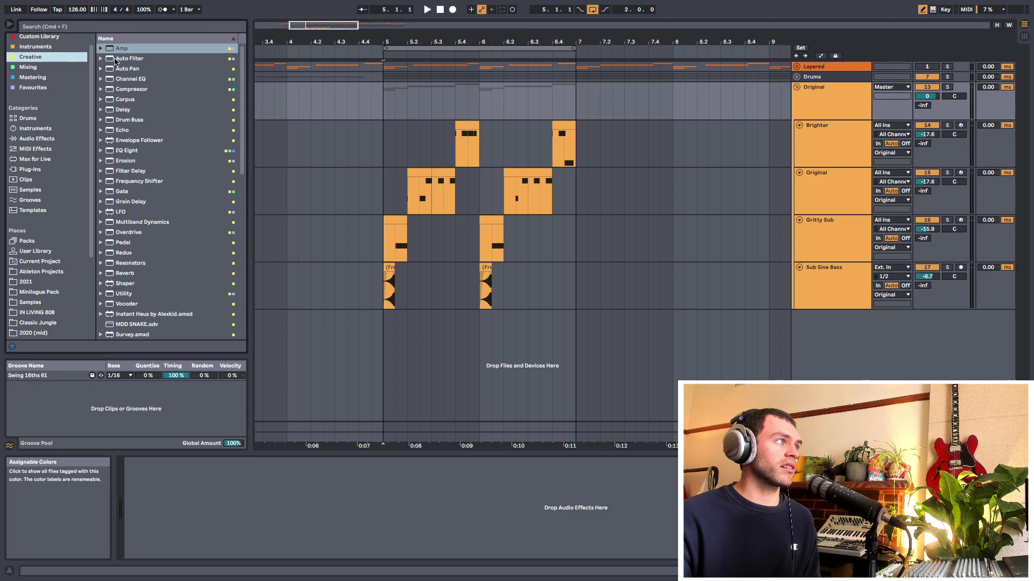
pyautogui.click(123, 26)
pyautogui.write('erosi')
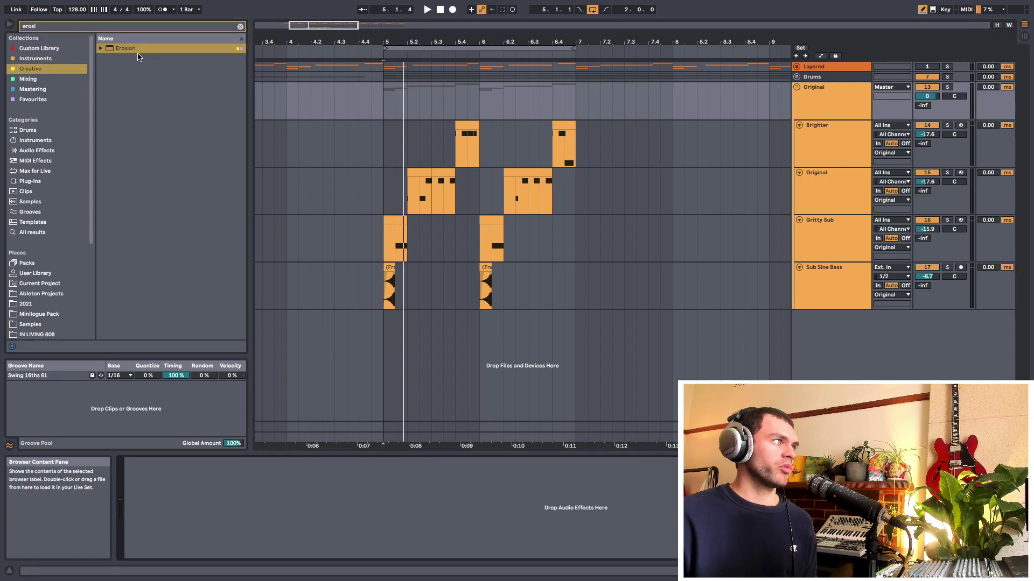
pyautogui.doubleClick(130, 49)
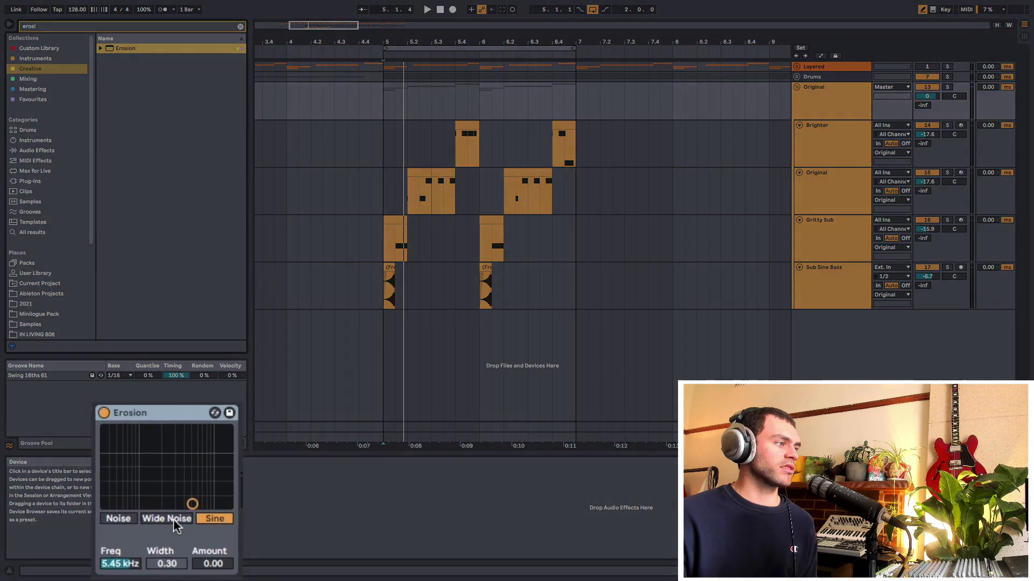
pyautogui.click(174, 519)
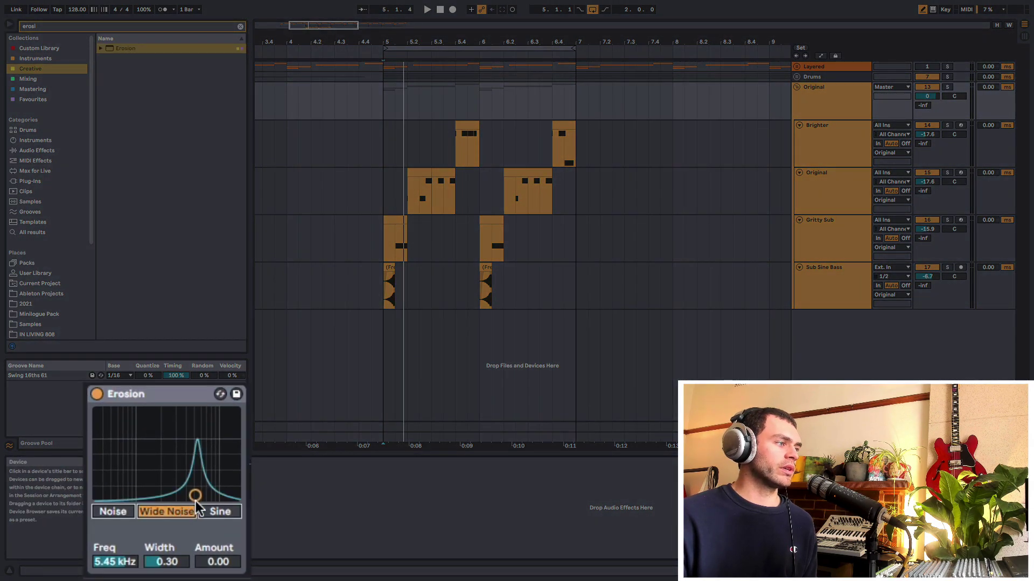
# Set Erosion's frequency to 3.95 kHz and amount to 23.3 while playing the loop
pyautogui.moveTo(195, 495); pyautogui.dragTo(190, 463)
pyautogui.press('space')
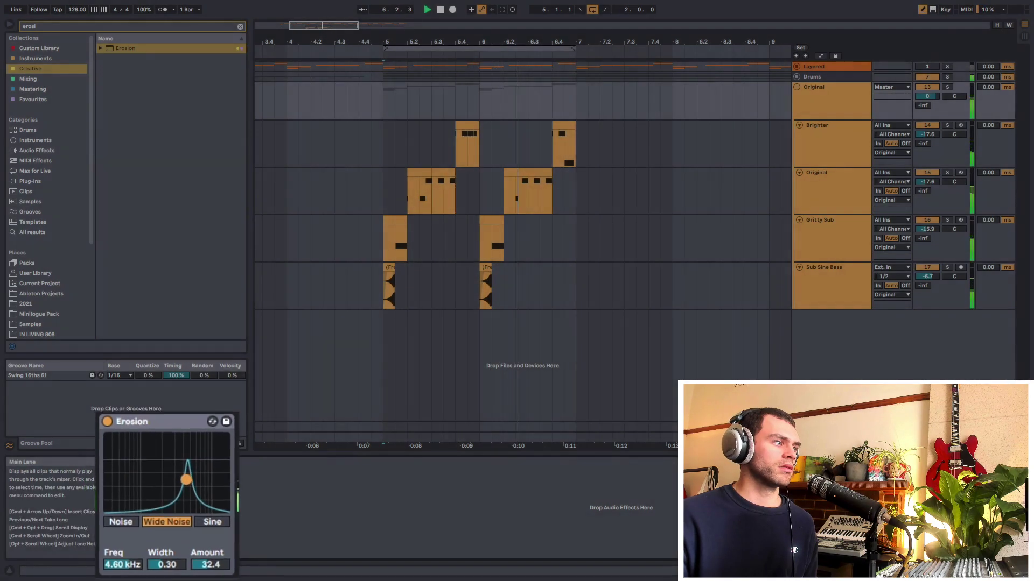
pyautogui.press('space')
pyautogui.click(176, 504)
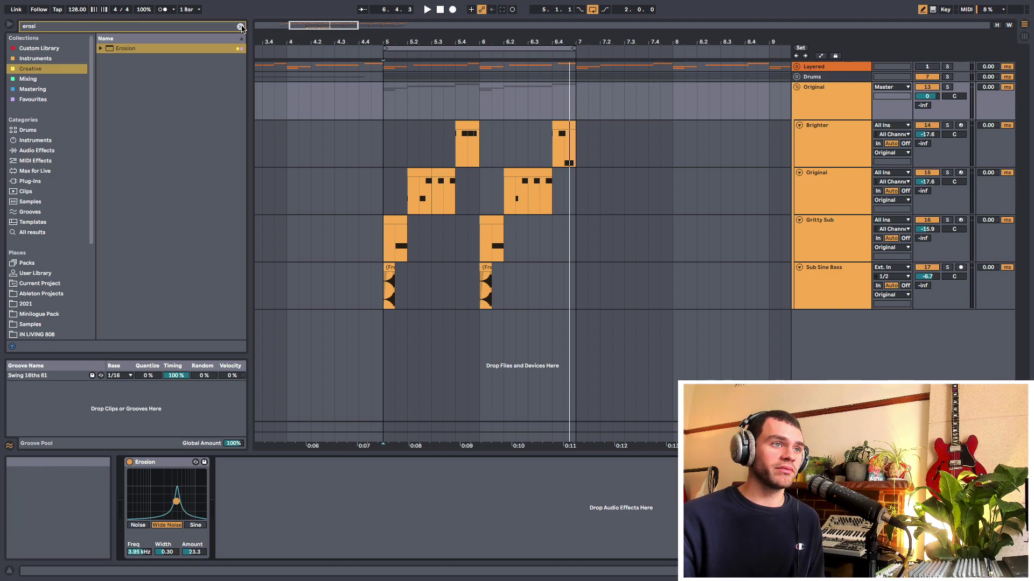
# Add Auto Filter to the Original group, place it before Erosion, and set its filter circuit to MS2
pyautogui.click(377, 142)
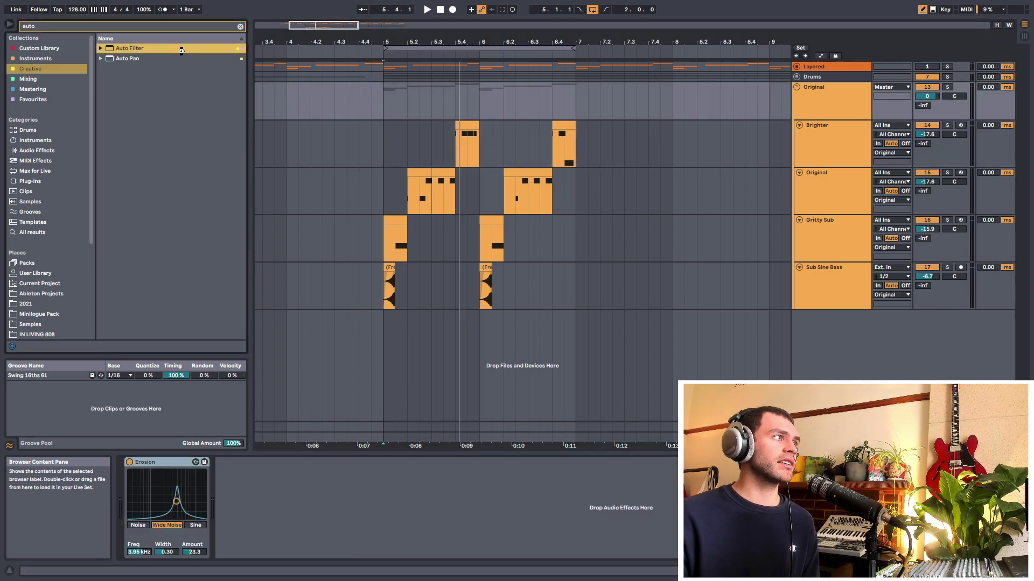
pyautogui.doubleClick(181, 49)
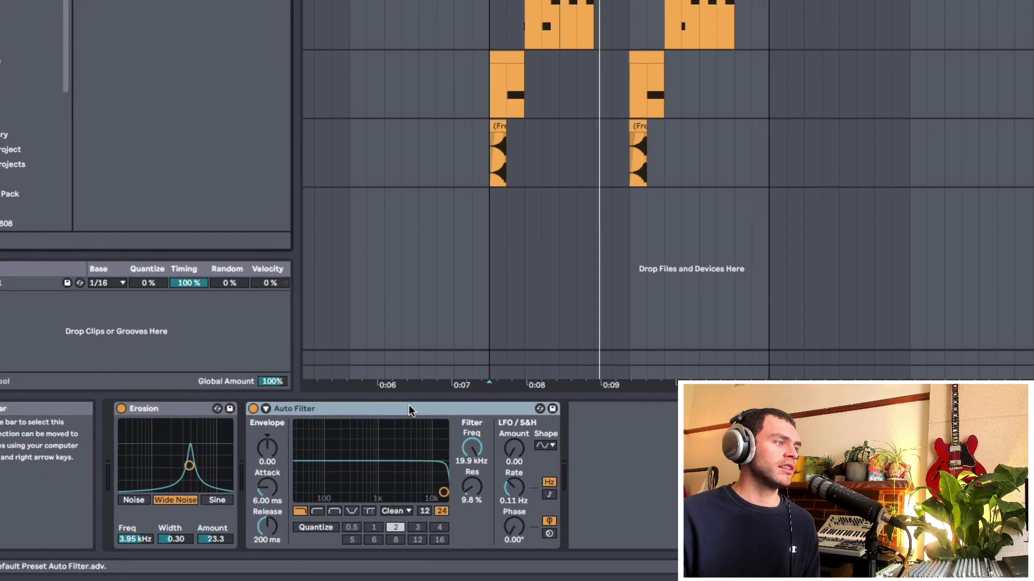
pyautogui.moveTo(409, 408); pyautogui.dragTo(128, 427)
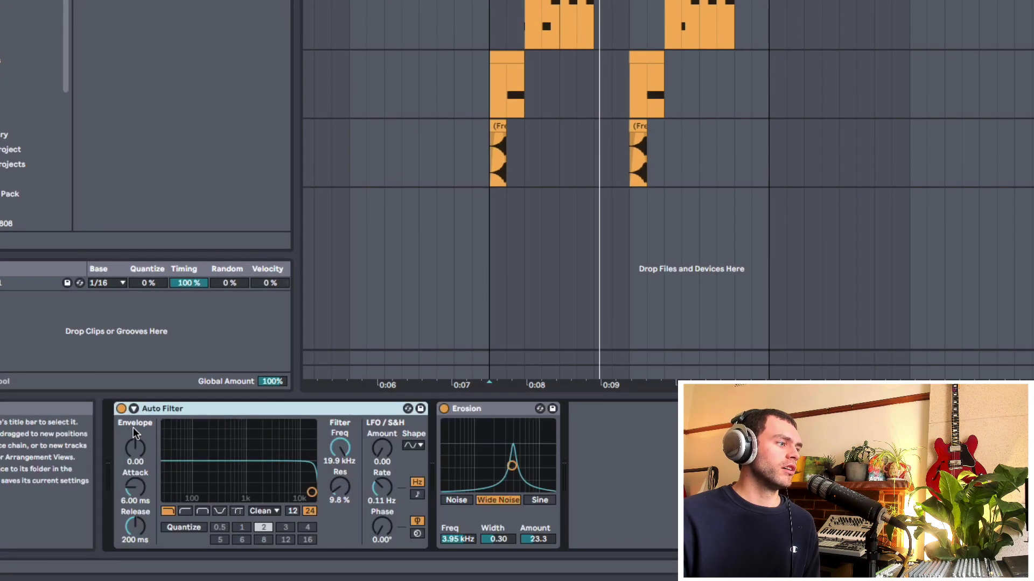
pyautogui.click(272, 511)
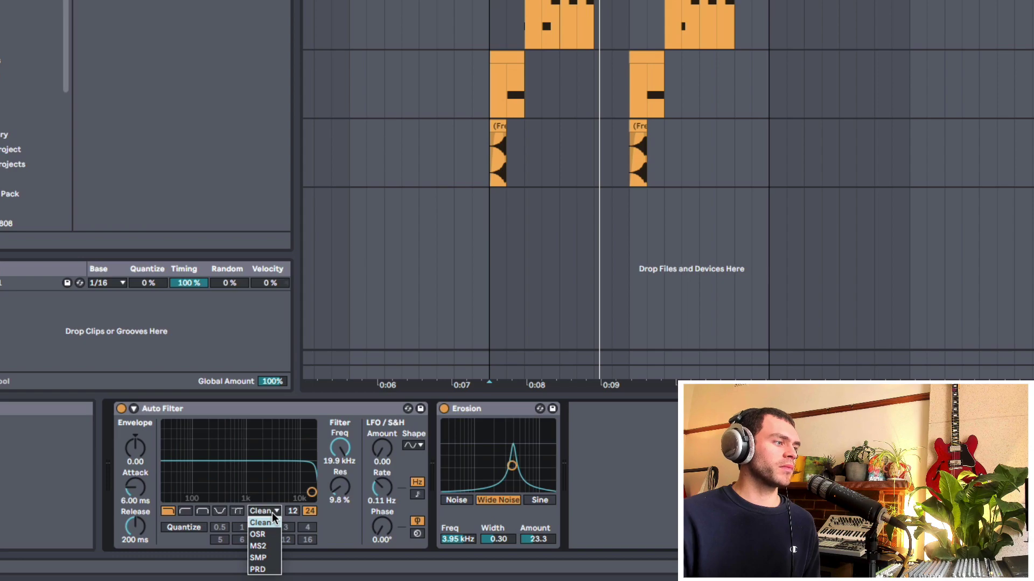
pyautogui.click(272, 547)
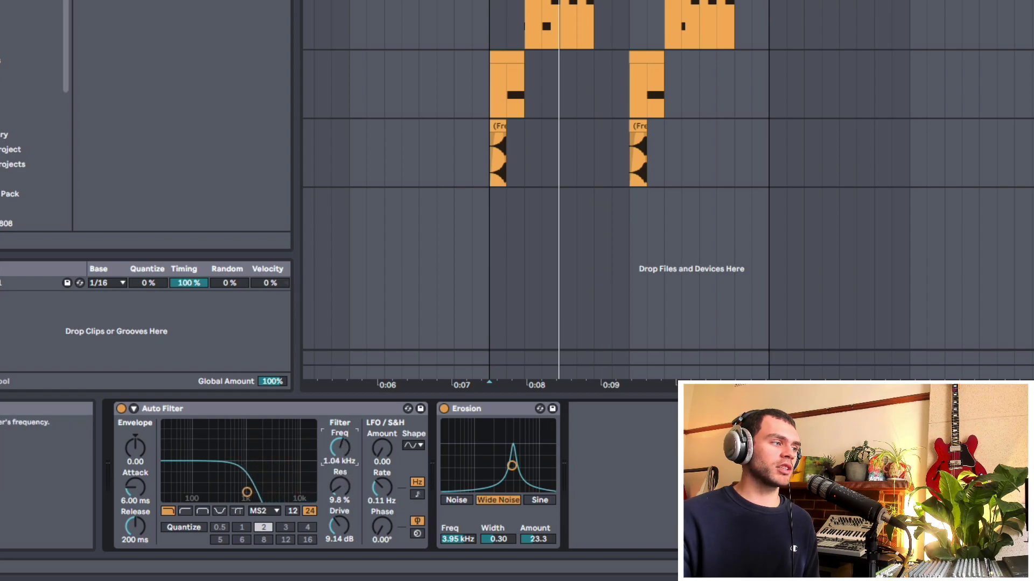
# Set Auto Filter's drive to 7.24 dB and adjust its cutoff and resonance during playback
pyautogui.moveTo(339, 458); pyautogui.dragTo(339, 459)
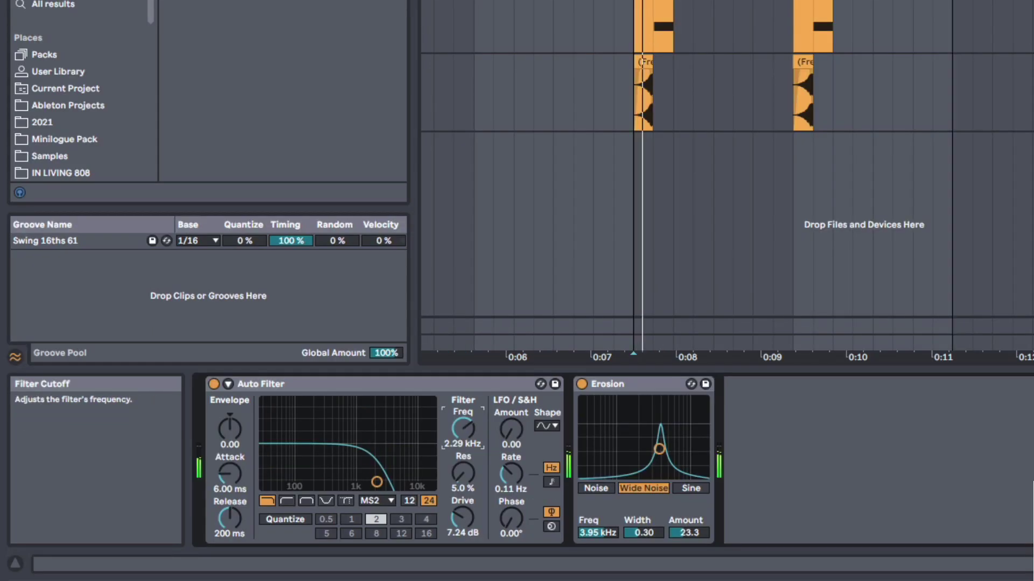
pyautogui.moveTo(337, 449); pyautogui.dragTo(337, 455)
pyautogui.moveTo(462, 473); pyautogui.dragTo(457, 401)
pyautogui.moveTo(396, 466); pyautogui.dragTo(431, 466)
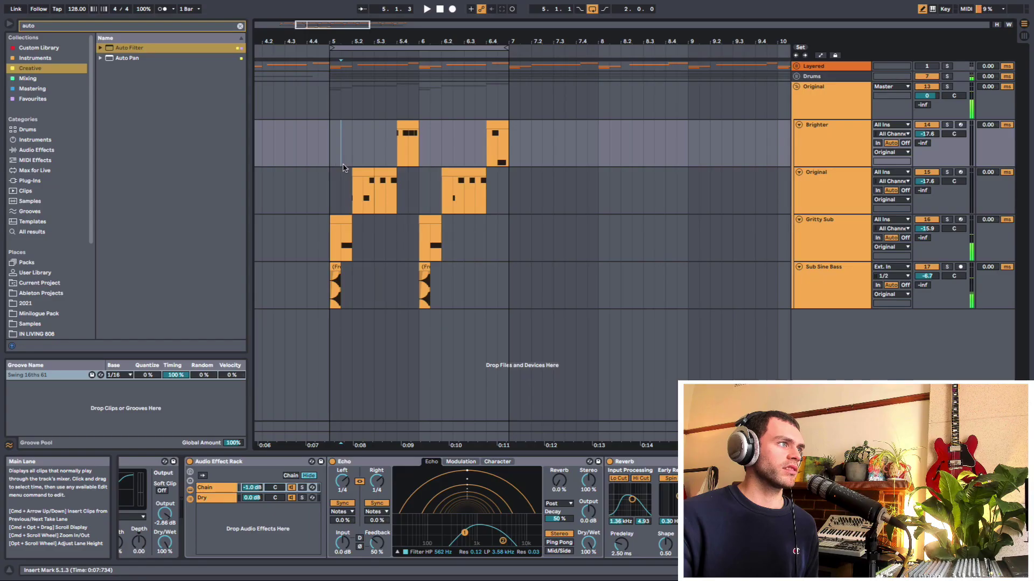
# Consolidate the Brighter, Original and Gritty Sub clips across bars 5 and 6, and enable looping for all three
pyautogui.moveTo(330, 158); pyautogui.dragTo(508, 248)
pyautogui.press('super+j')
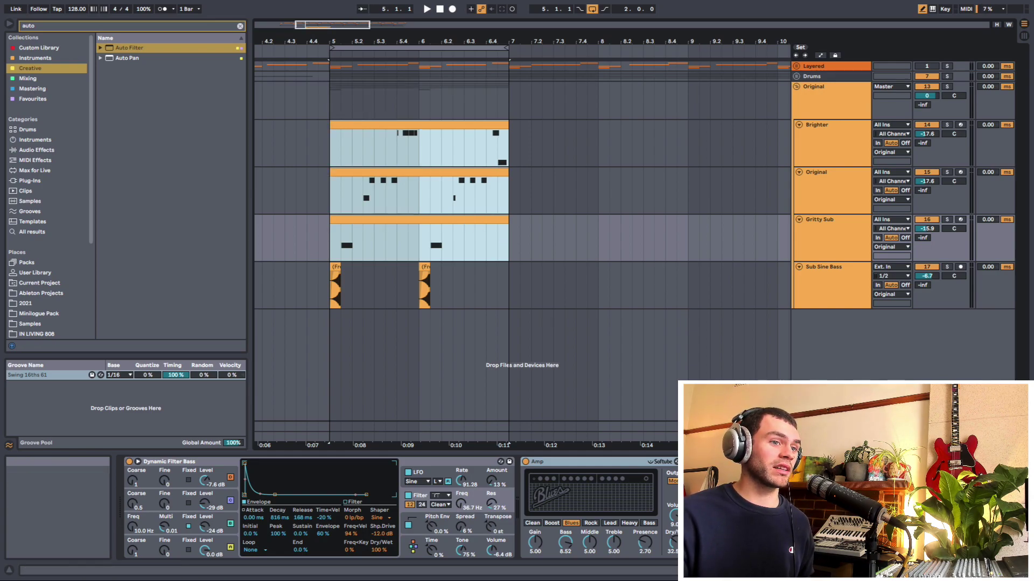
pyautogui.hotkey('shift', 'Tab')
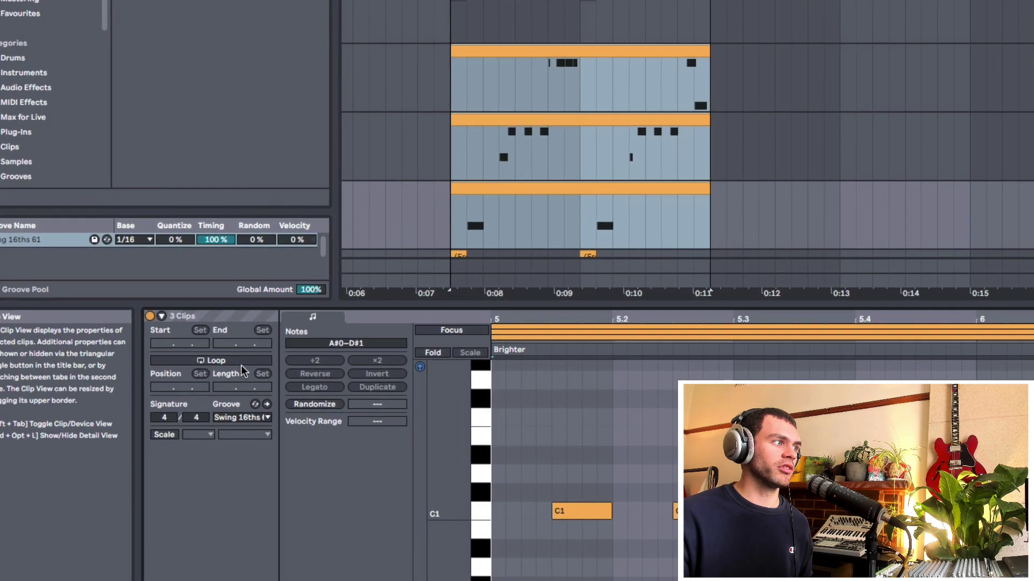
pyautogui.hotkey('shift', 'Tab')
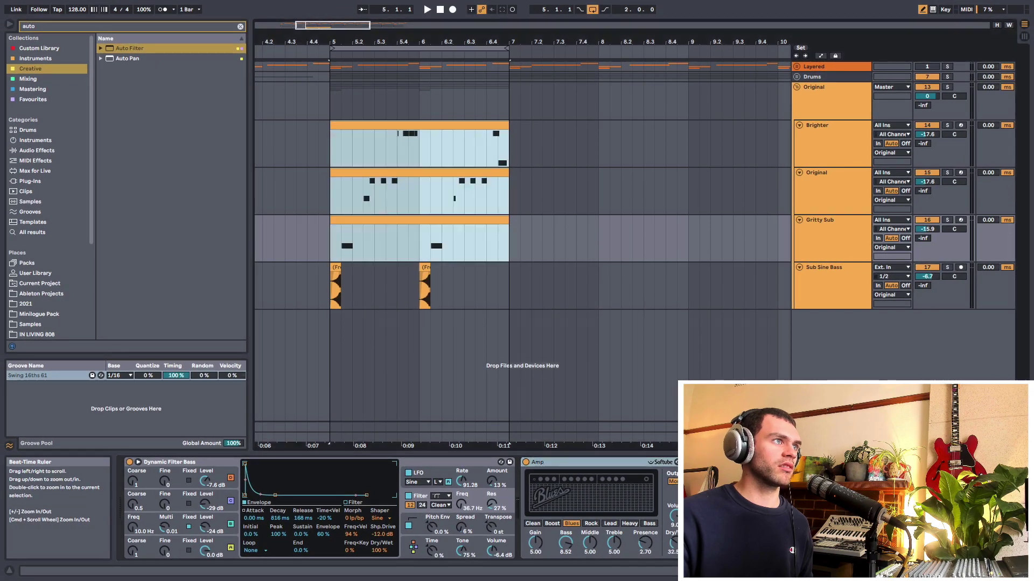
# Extend the three looped MIDI clips to bar 13 and lengthen the arrangement loop to 8 bars
pyautogui.moveTo(484, 42); pyautogui.dragTo(484, 33)
pyautogui.moveTo(492, 139); pyautogui.dragTo(729, 139)
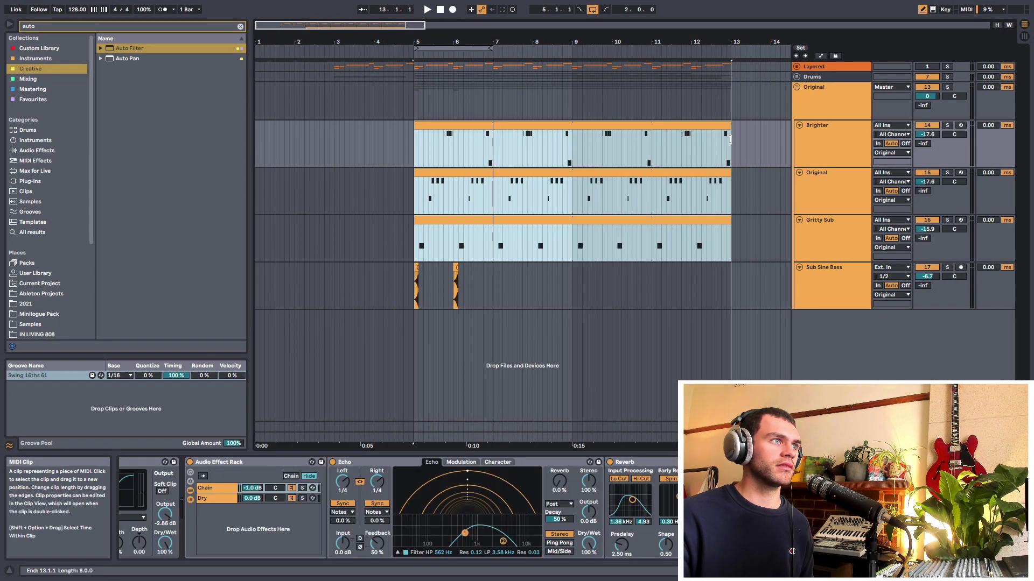
pyautogui.click(490, 50)
pyautogui.moveTo(490, 50); pyautogui.dragTo(729, 49)
# Consolidate the Sub Sine Bass clips across bars 5 and 6, enable looping, and extend the clip to bar 13
pyautogui.moveTo(466, 307); pyautogui.dragTo(413, 303)
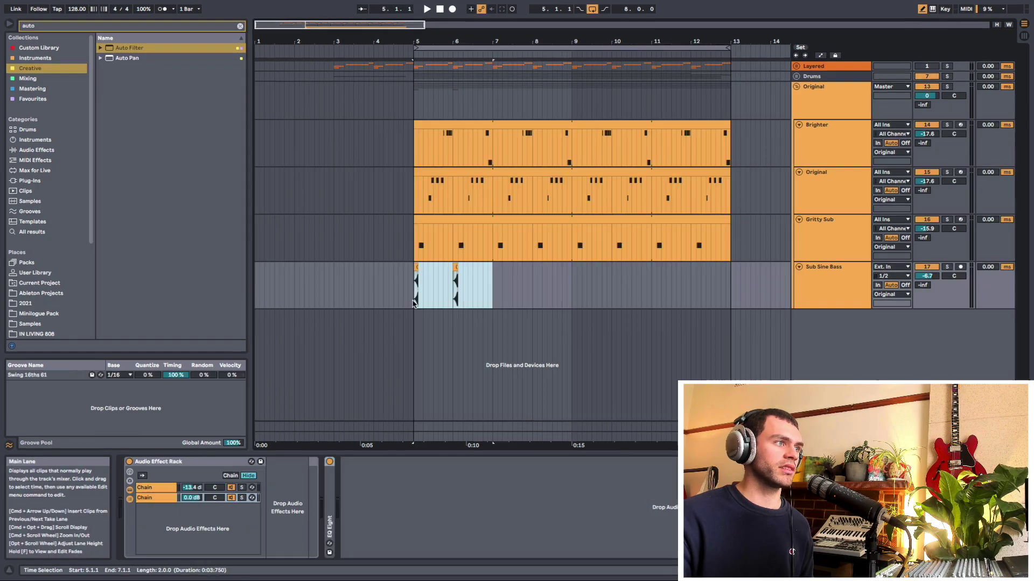
pyautogui.press('super+j')
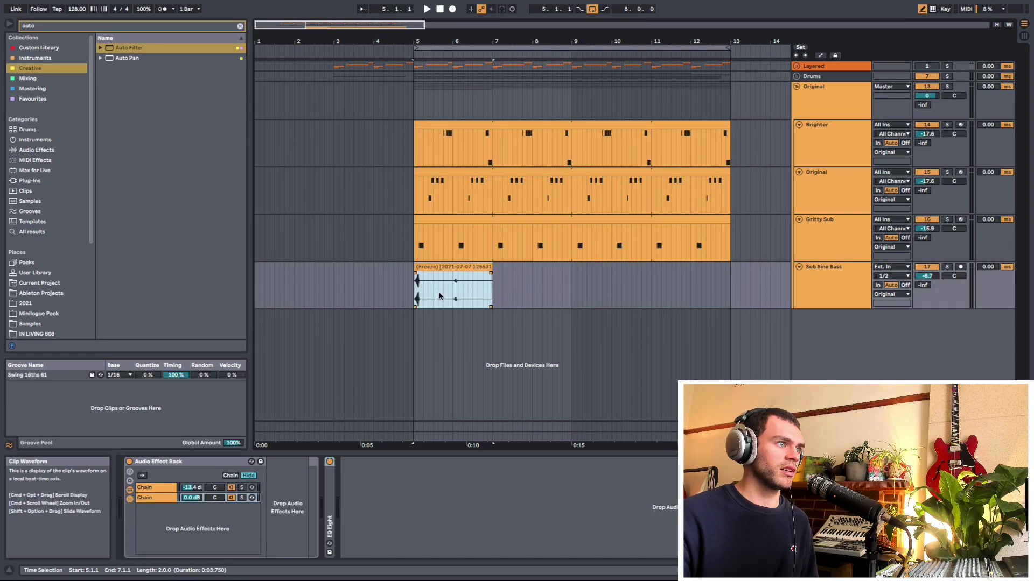
pyautogui.hotkey('shift', 'Tab')
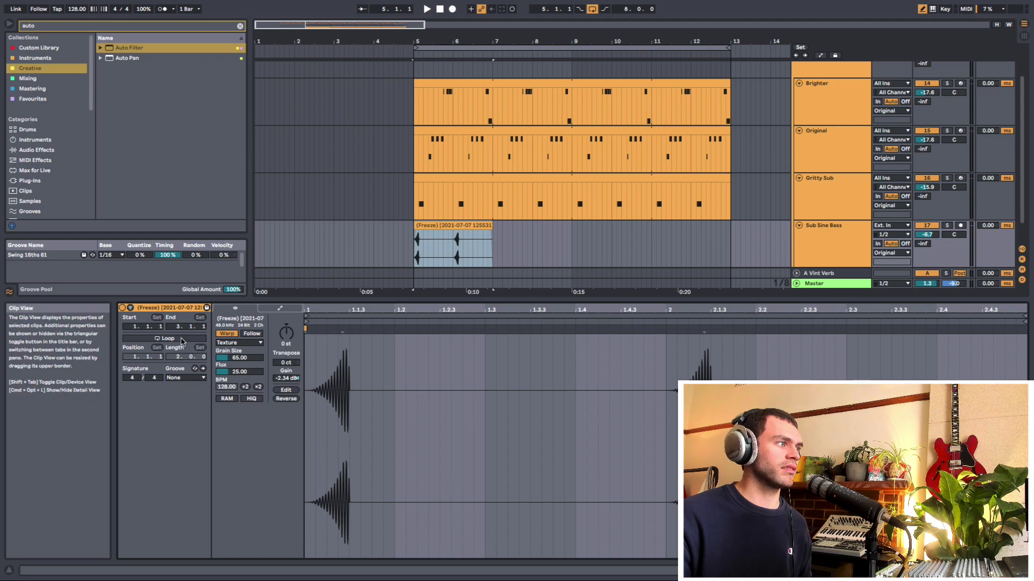
pyautogui.hotkey('shift', 'Tab')
pyautogui.moveTo(488, 268); pyautogui.dragTo(717, 268)
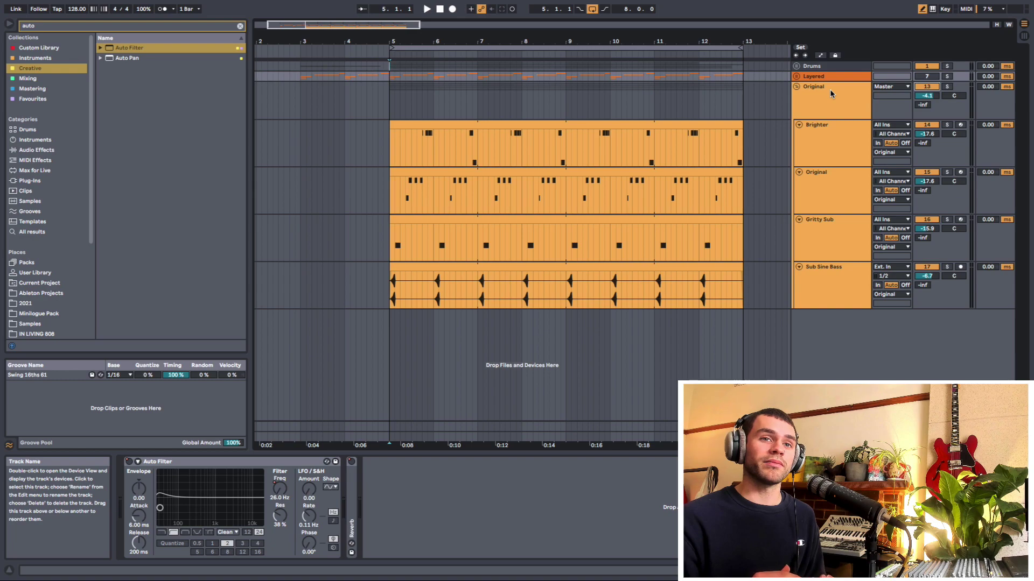
# Place the insert marker at the start of bar 5 on the Layered track
pyautogui.click(391, 80)
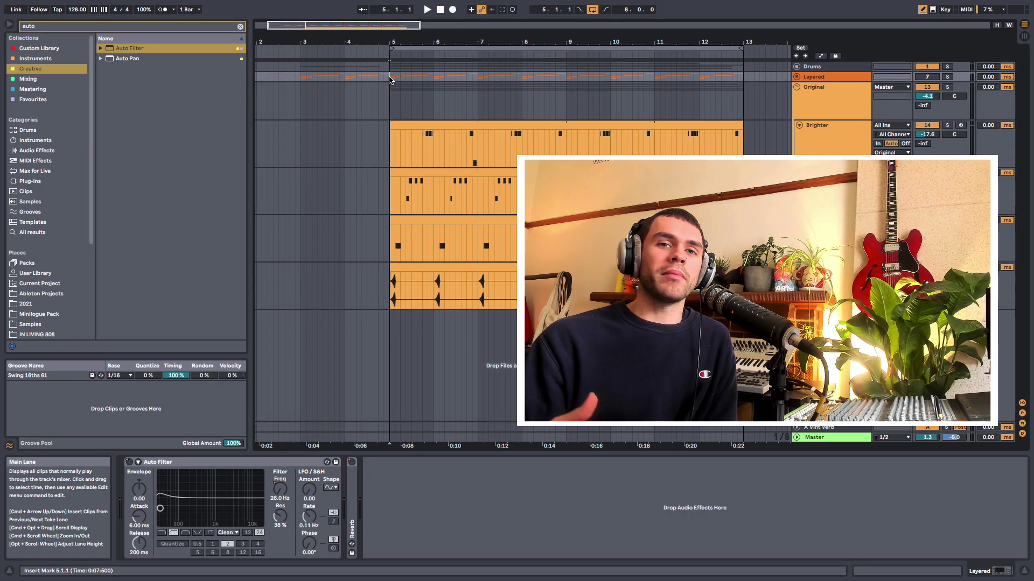